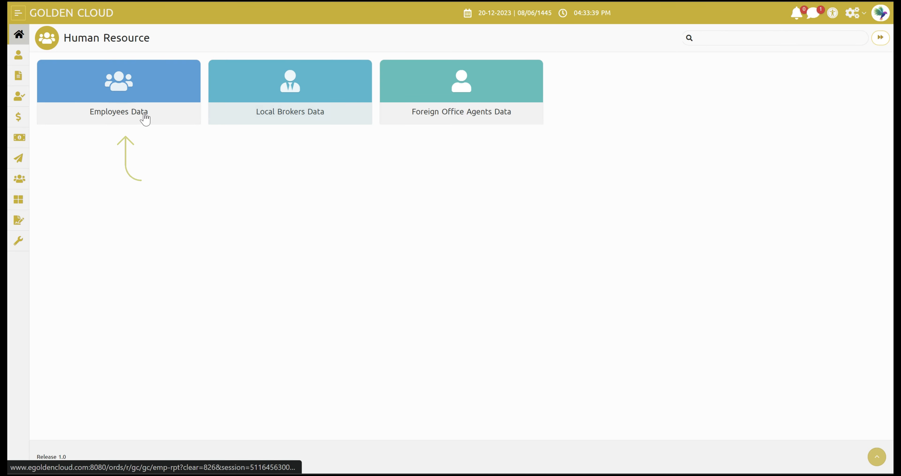
Step: Open the Employees Data list of KINGDOM employee records from the Human Resource page
{"action": "left_click", "coordinate": [133, 131]}
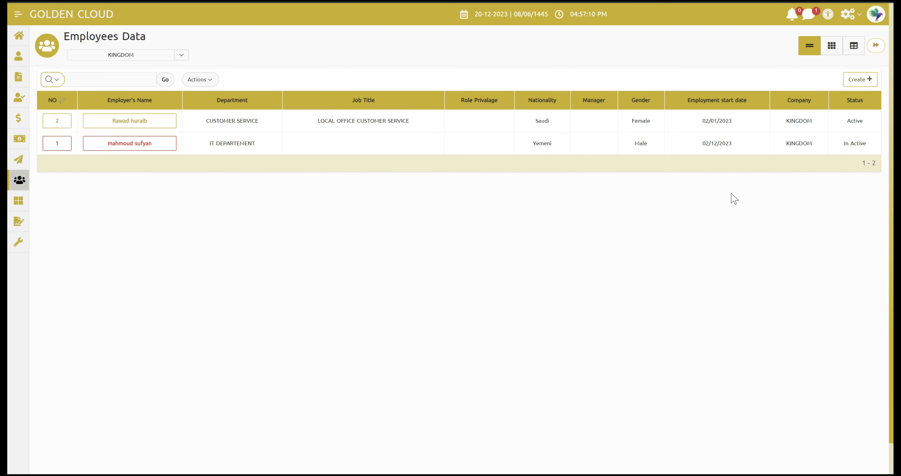
Step: Start a new employee record and enable user creation on the blank Employees Form
{"action": "left_click", "coordinate": [863, 81]}
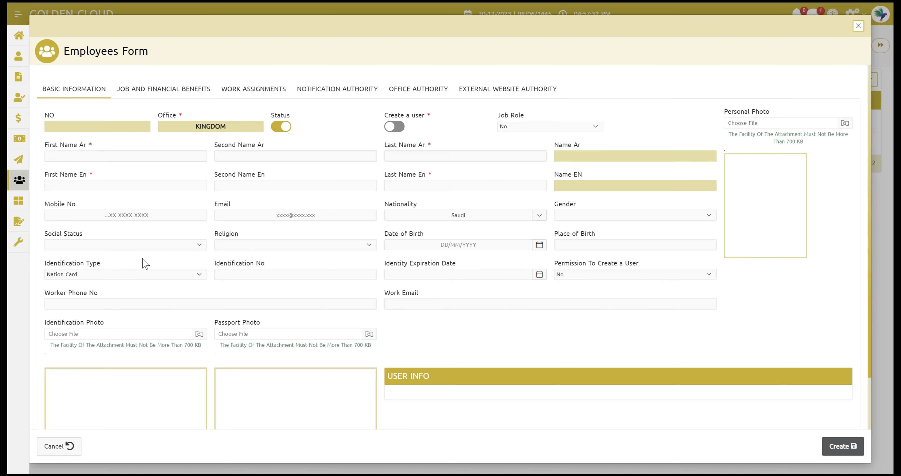
{"action": "left_click", "coordinate": [394, 127]}
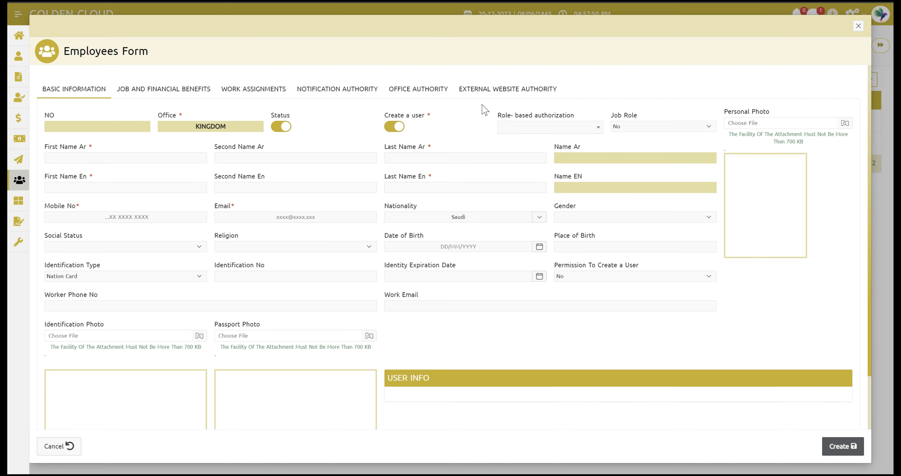
Step: Give the employee's user the MARKETING role-based authorization, found by searching 'mar', and set Job Role to Yes
{"action": "left_click", "coordinate": [526, 129]}
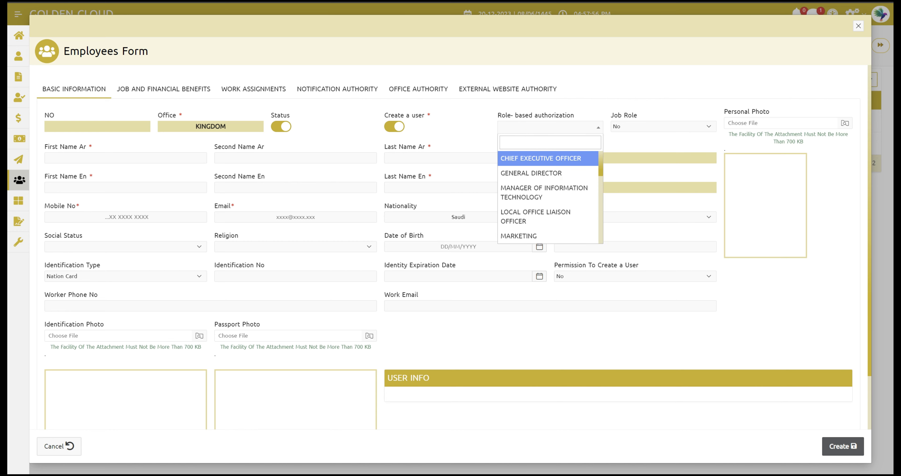
{"action": "left_click", "coordinate": [601, 164]}
{"action": "left_click_drag", "start_coordinate": [602, 169], "coordinate": [599, 197]}
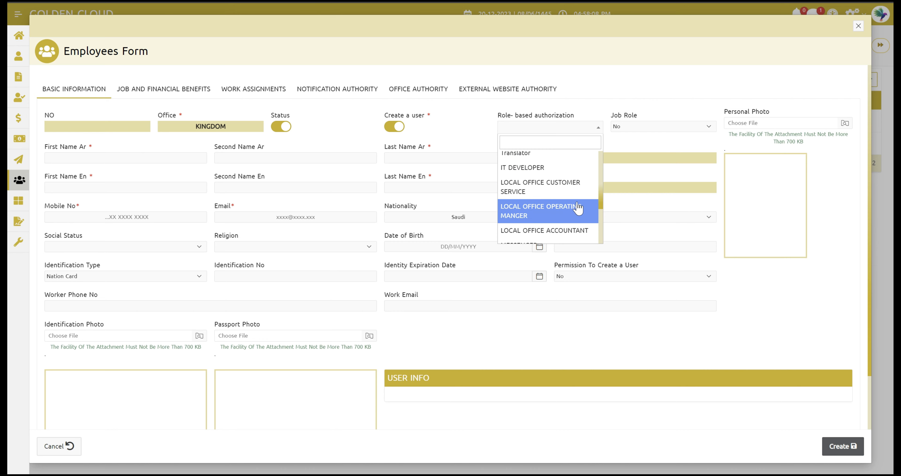
{"action": "left_click_drag", "start_coordinate": [600, 203], "coordinate": [600, 211]}
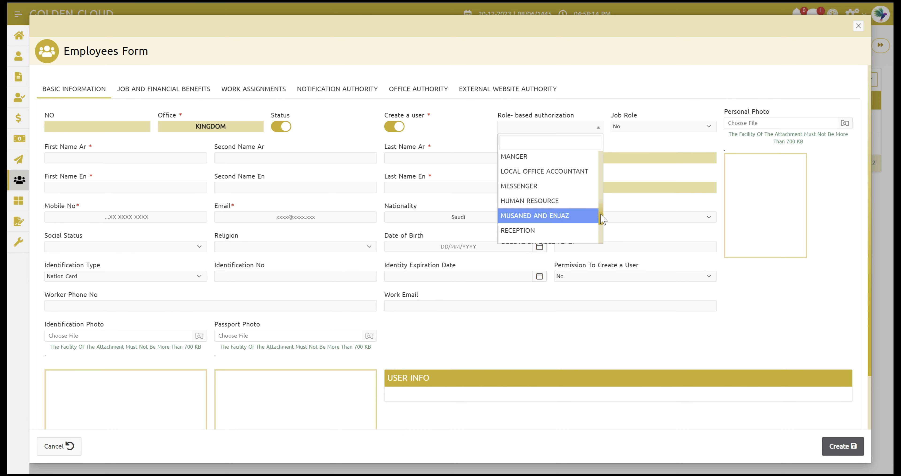
{"action": "scroll", "coordinate": [601, 212], "scroll_direction": "up", "scroll_amount": 2}
{"action": "left_click_drag", "start_coordinate": [602, 210], "coordinate": [599, 197]}
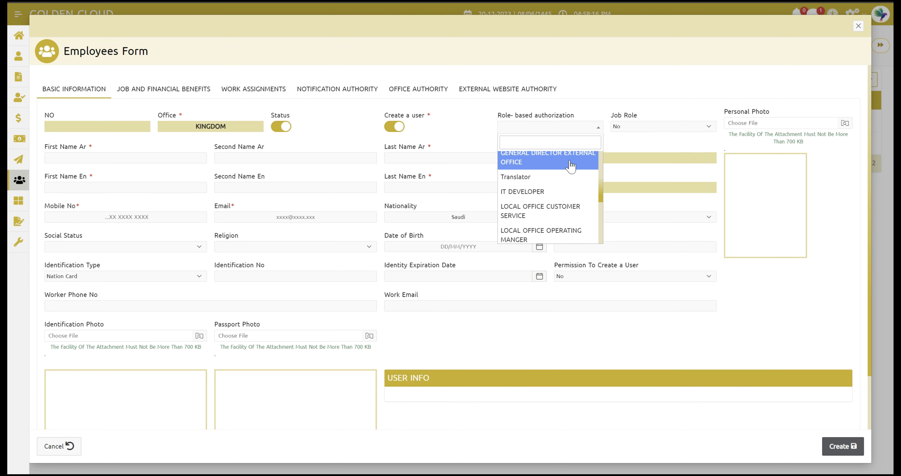
{"action": "left_click", "coordinate": [552, 142]}
{"action": "type", "text": "m"}
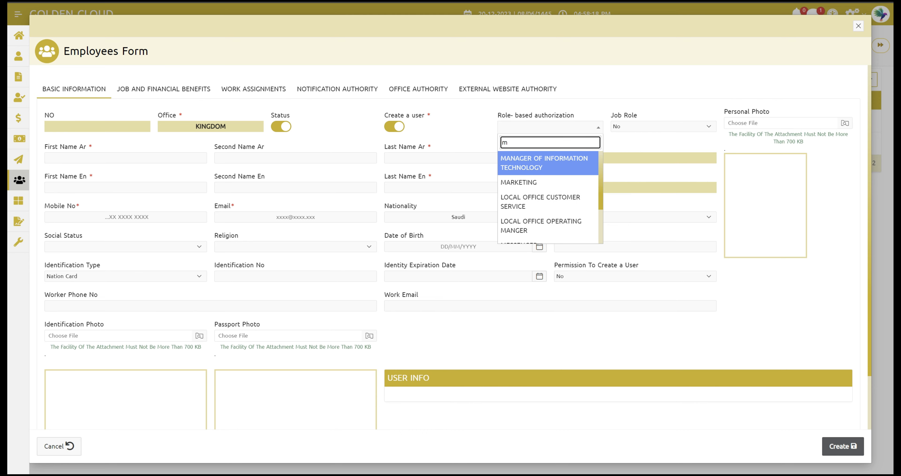
{"action": "type", "text": "ar"}
{"action": "left_click", "coordinate": [554, 155]}
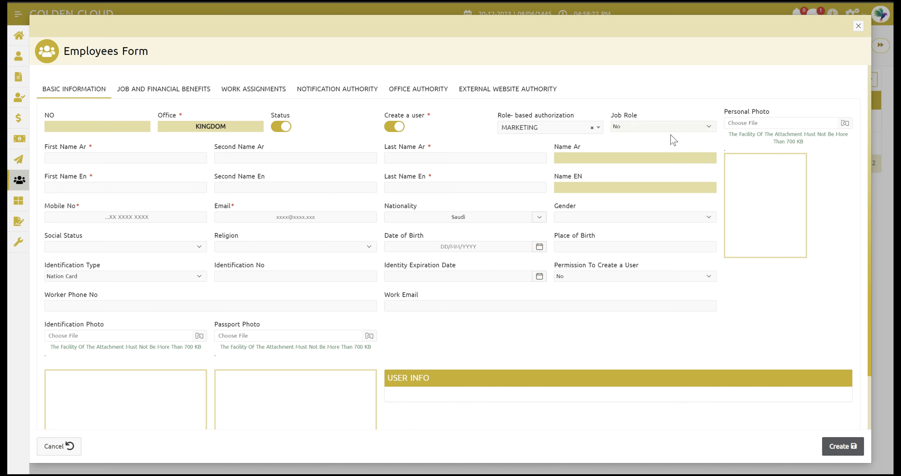
{"action": "left_click", "coordinate": [656, 127]}
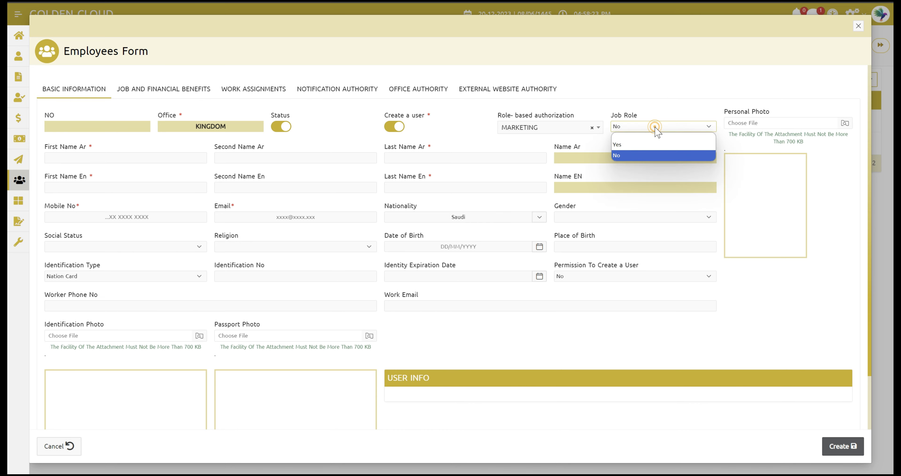
{"action": "left_click", "coordinate": [643, 144]}
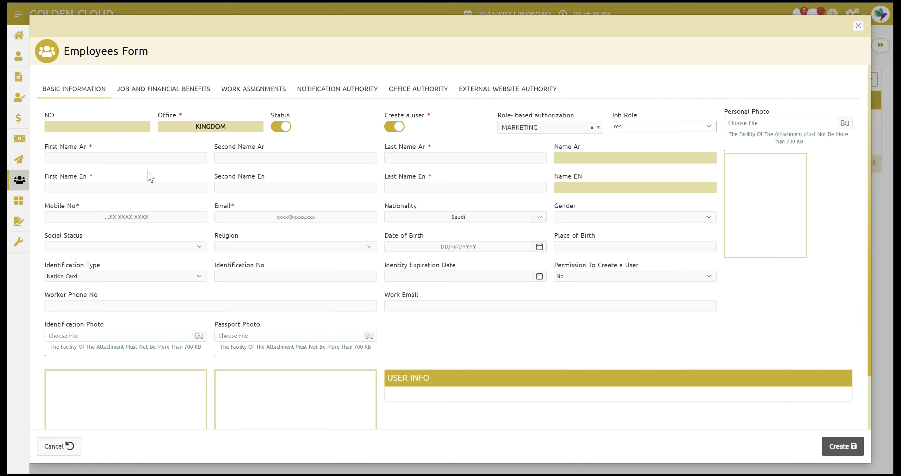
Step: Enter the employee's Arabic and English first and last names
{"action": "left_click", "coordinate": [126, 158]}
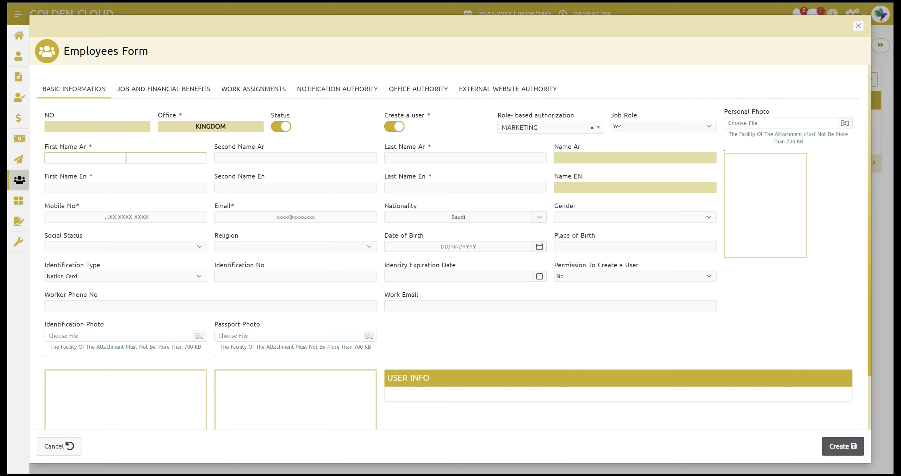
{"action": "left_click", "coordinate": [439, 157]}
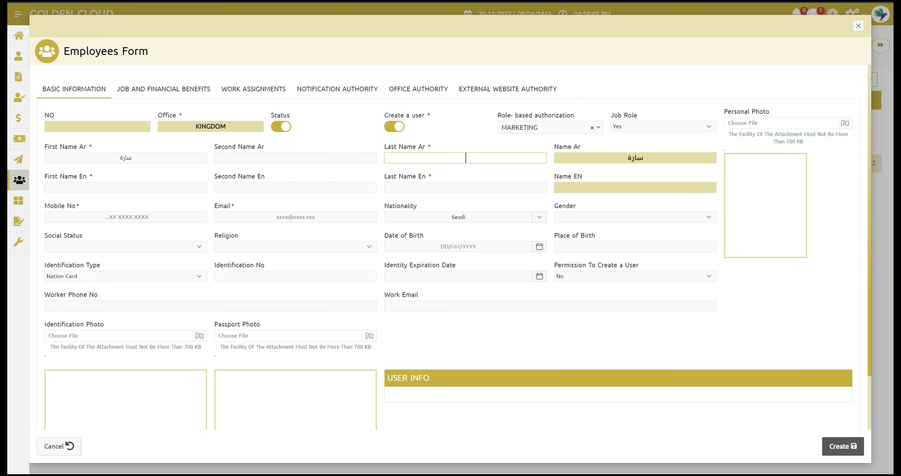
{"action": "left_click", "coordinate": [153, 190]}
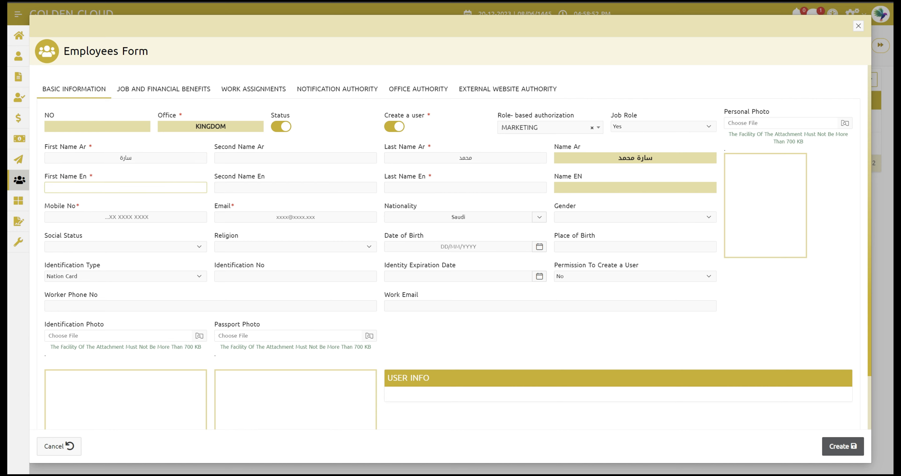
{"action": "left_click", "coordinate": [414, 189]}
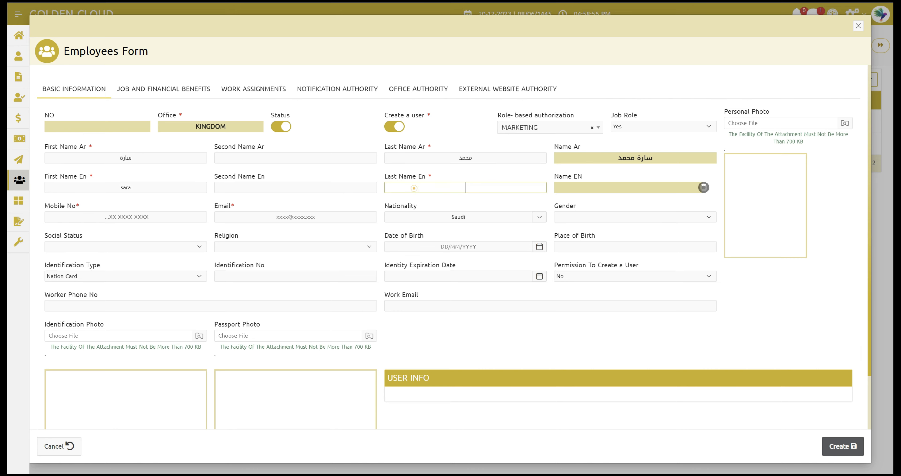
Step: Fill in the employee's mobile number and e-mail address
{"action": "left_click", "coordinate": [126, 217]}
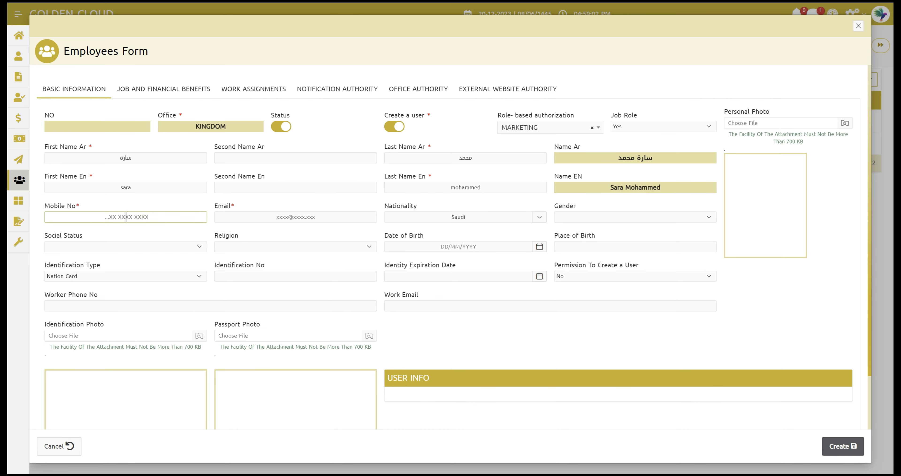
{"action": "left_click", "coordinate": [229, 217]}
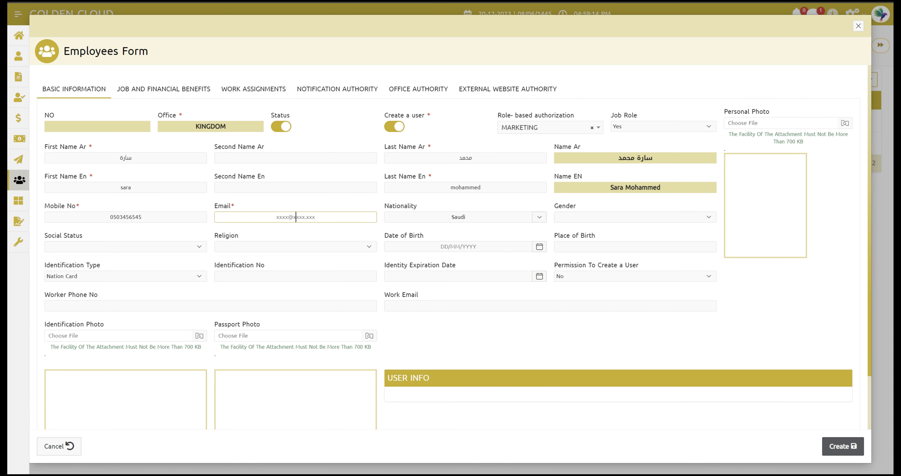
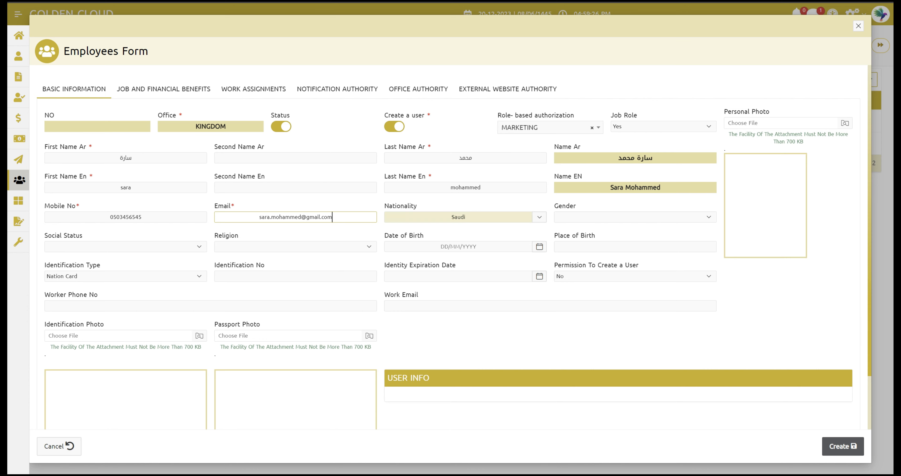
Step: Set the employee's nationality to Saudi
{"action": "left_click", "coordinate": [501, 216]}
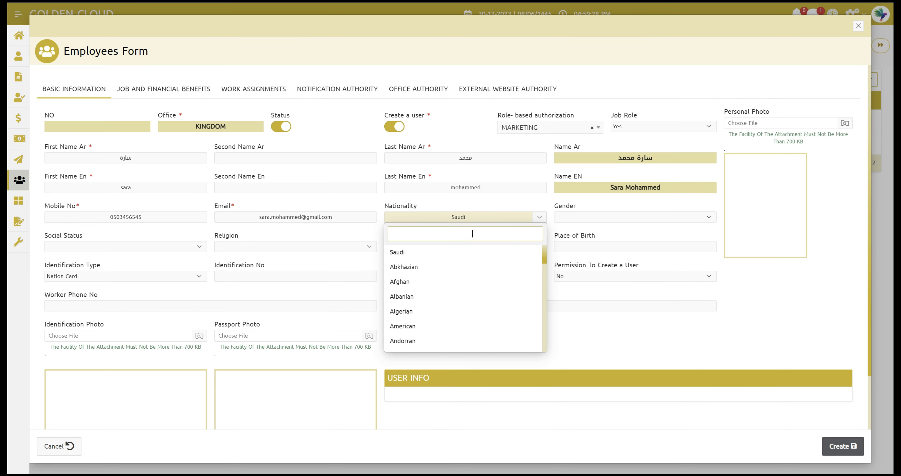
{"action": "left_click_drag", "start_coordinate": [544, 256], "coordinate": [531, 349]}
{"action": "left_click", "coordinate": [472, 346]}
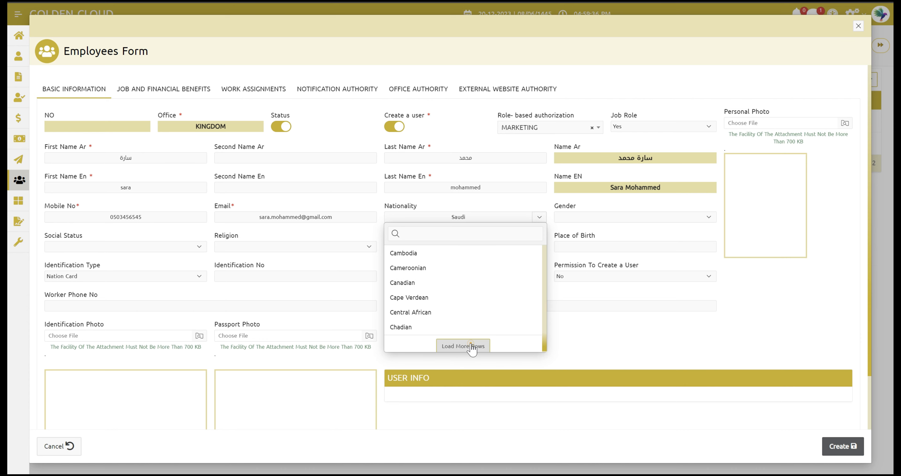
{"action": "left_click_drag", "start_coordinate": [546, 296], "coordinate": [549, 316]}
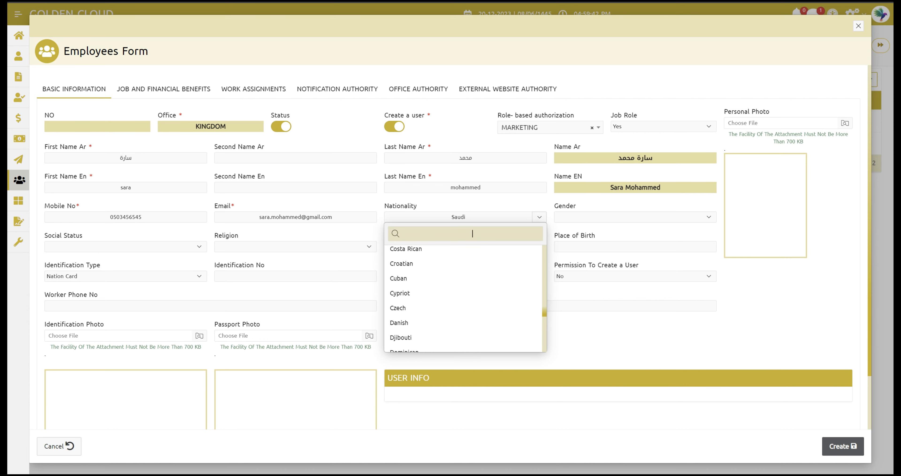
{"action": "left_click", "coordinate": [473, 233]}
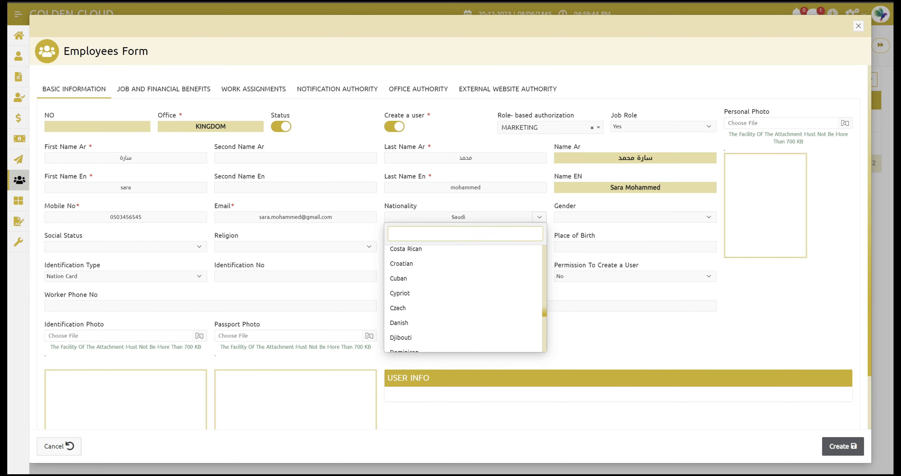
{"action": "left_click_drag", "start_coordinate": [543, 311], "coordinate": [541, 239]}
{"action": "left_click", "coordinate": [426, 256]}
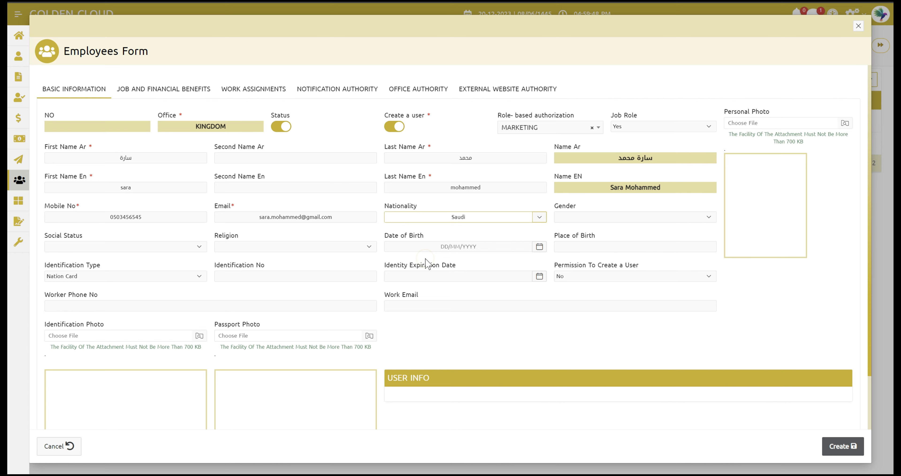
Step: Set gender to Female, social status to Single and religion to Muslim
{"action": "left_click", "coordinate": [599, 217]}
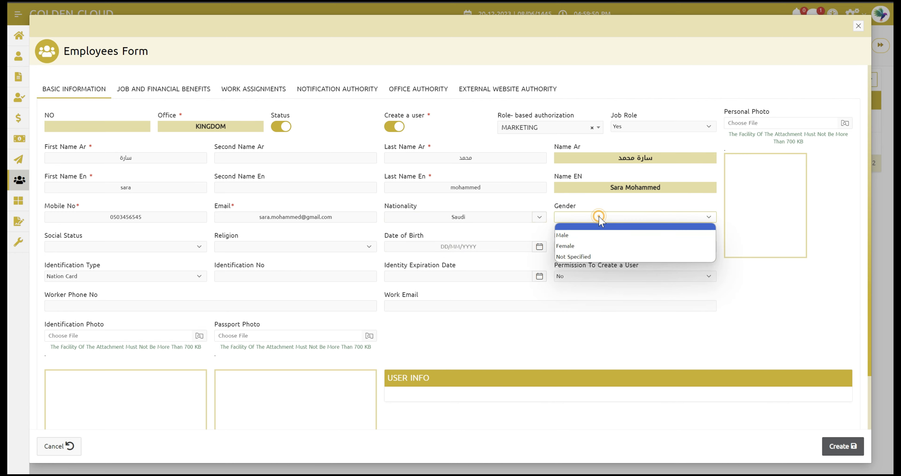
{"action": "left_click", "coordinate": [585, 246]}
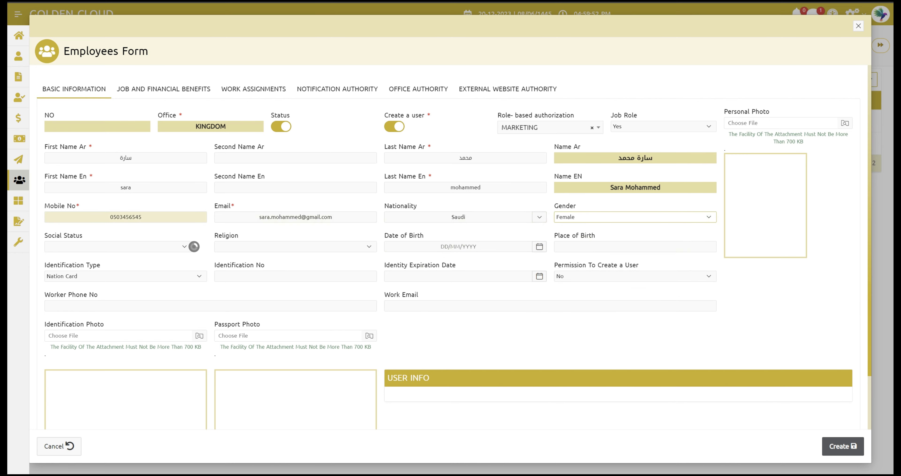
{"action": "left_click", "coordinate": [90, 248]}
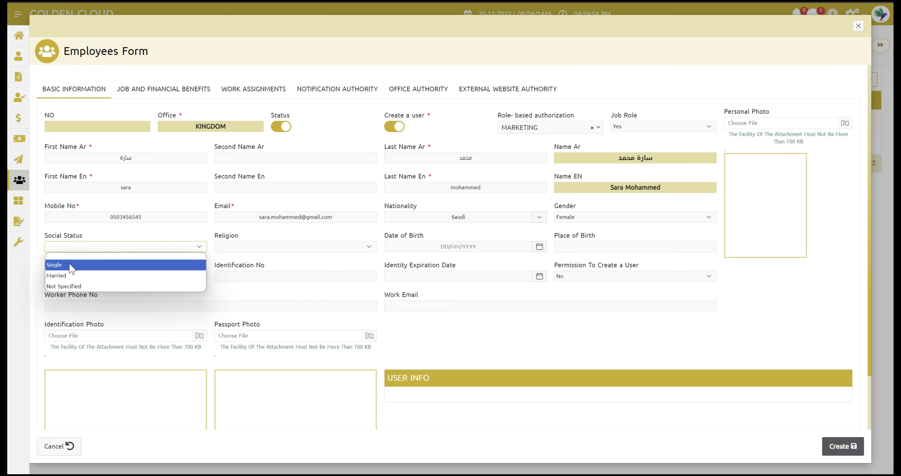
{"action": "left_click", "coordinate": [70, 265]}
{"action": "left_click", "coordinate": [292, 249]}
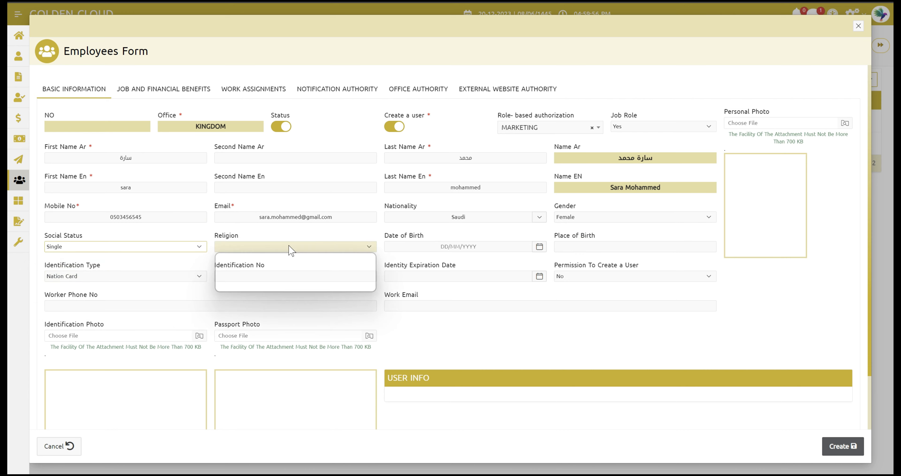
{"action": "left_click", "coordinate": [250, 266]}
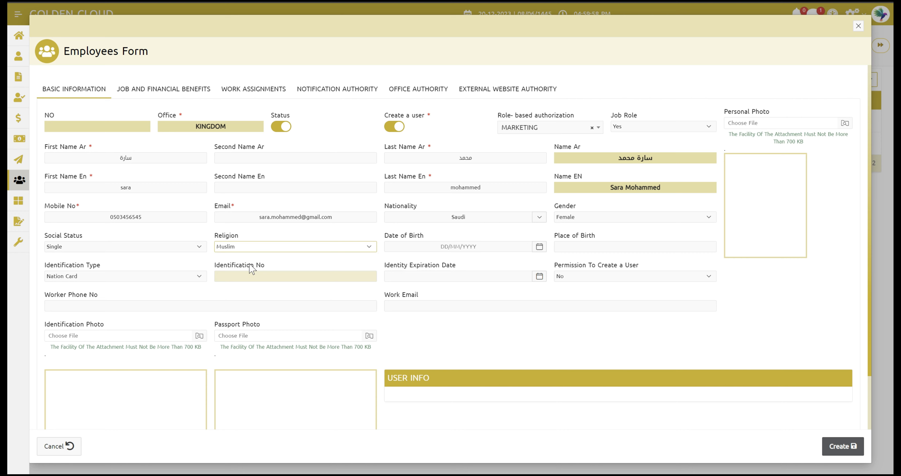
{"action": "left_click", "coordinate": [434, 247]}
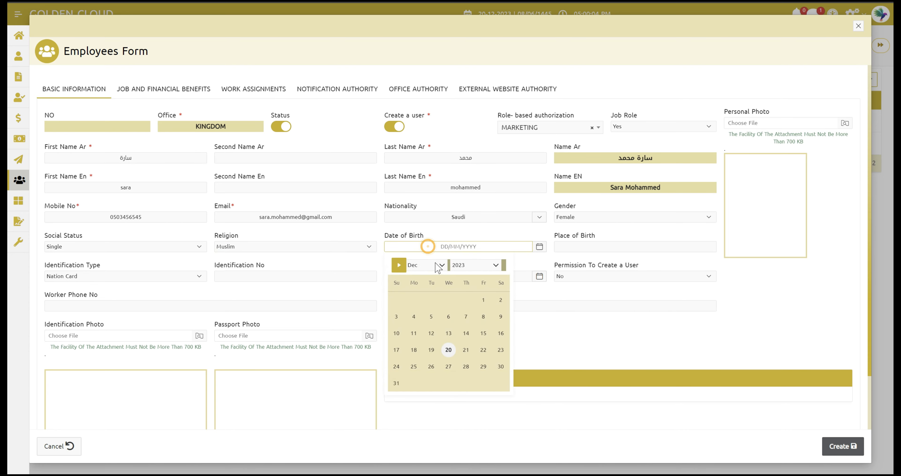
{"action": "left_click", "coordinate": [435, 264]}
{"action": "left_click", "coordinate": [424, 277]}
{"action": "left_click", "coordinate": [470, 265]}
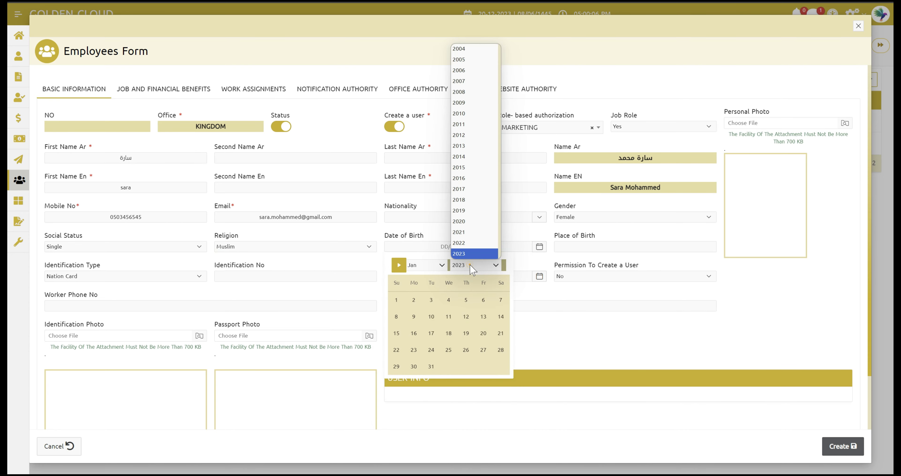
{"action": "scroll", "coordinate": [480, 156], "scroll_direction": "up", "scroll_amount": 10}
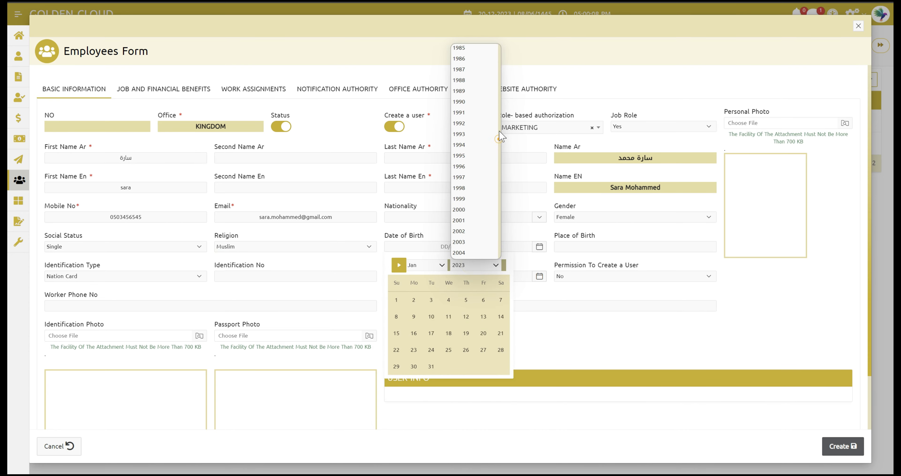
{"action": "left_click", "coordinate": [480, 167]}
{"action": "left_click", "coordinate": [446, 334]}
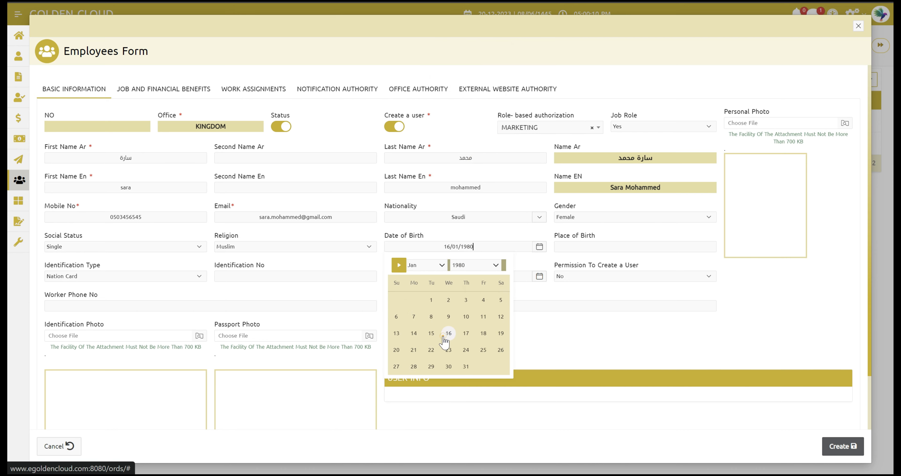
{"action": "left_click", "coordinate": [582, 247]}
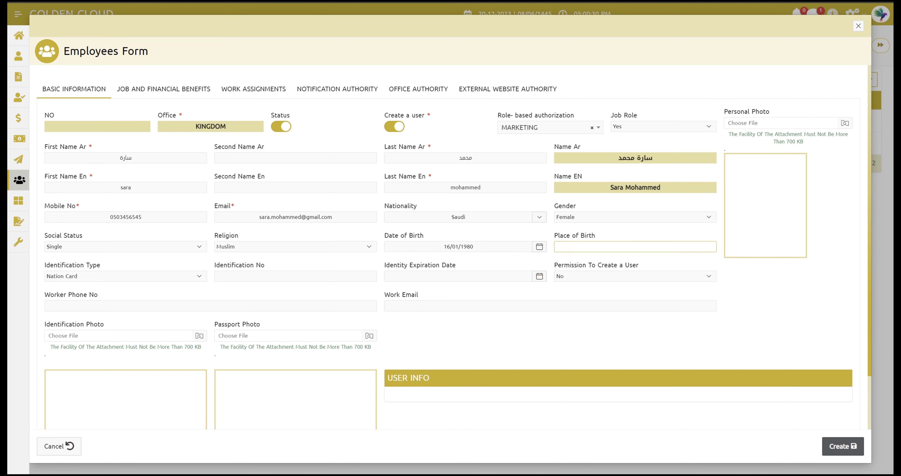
{"action": "type", "text": "jj"}
{"action": "type", "text": "eddah"}
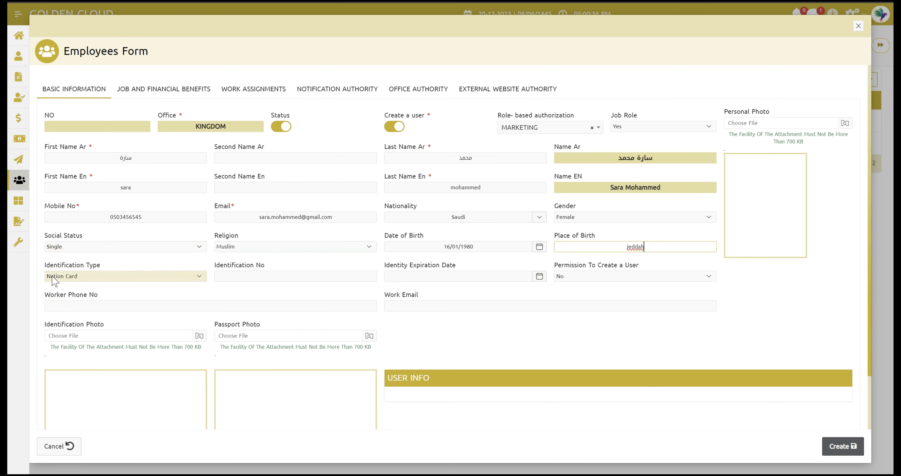
{"action": "left_click", "coordinate": [86, 277]}
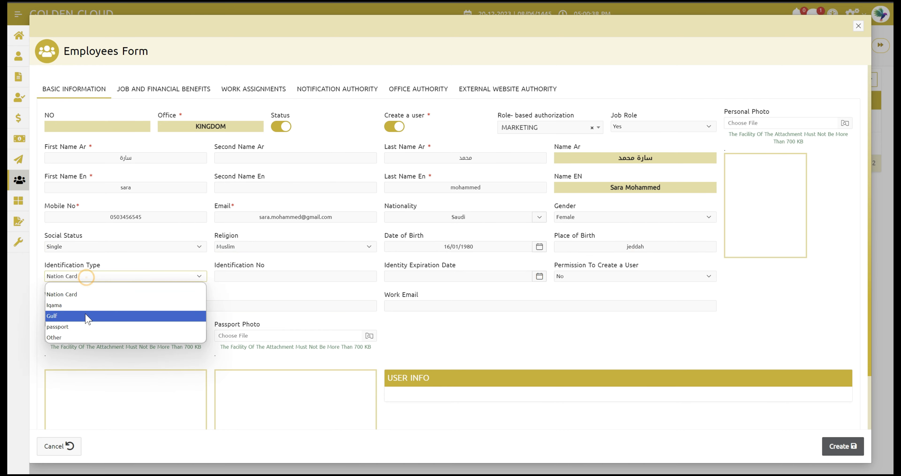
Step: Keep Nation Card, enter the identification number and set identity expiration to 31/12/2023
{"action": "left_click", "coordinate": [76, 296]}
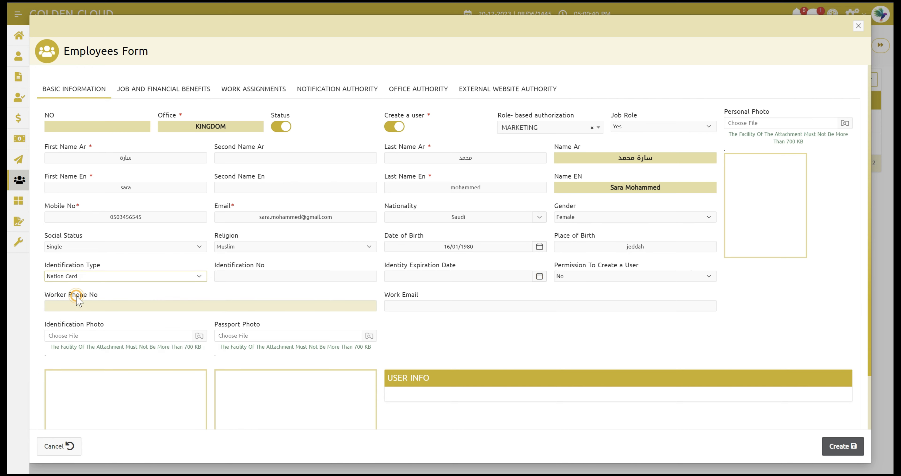
{"action": "left_click", "coordinate": [220, 277]}
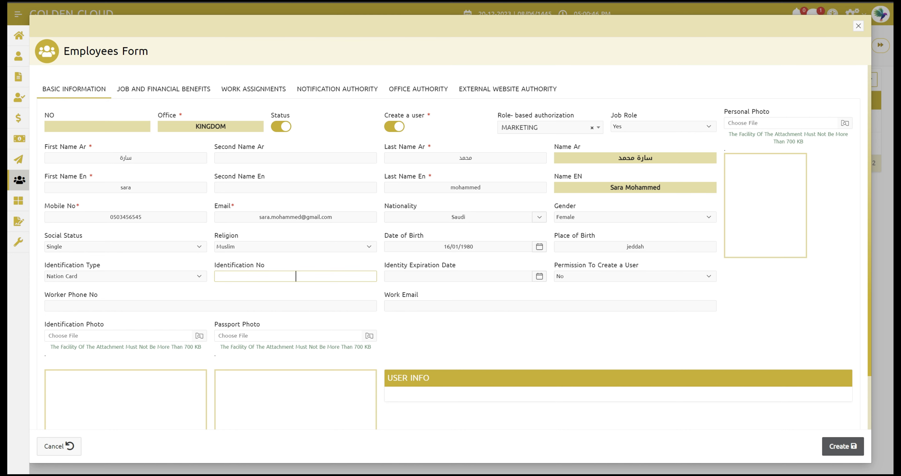
{"action": "left_click", "coordinate": [429, 276]}
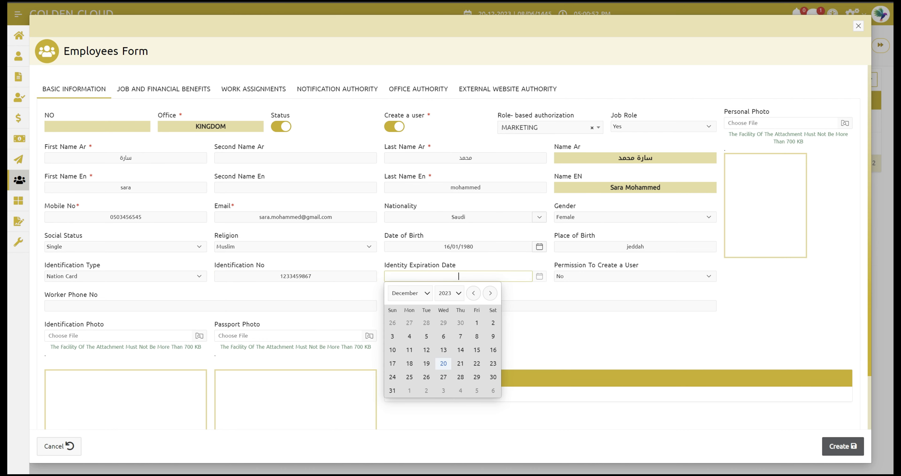
{"action": "left_click", "coordinate": [392, 390]}
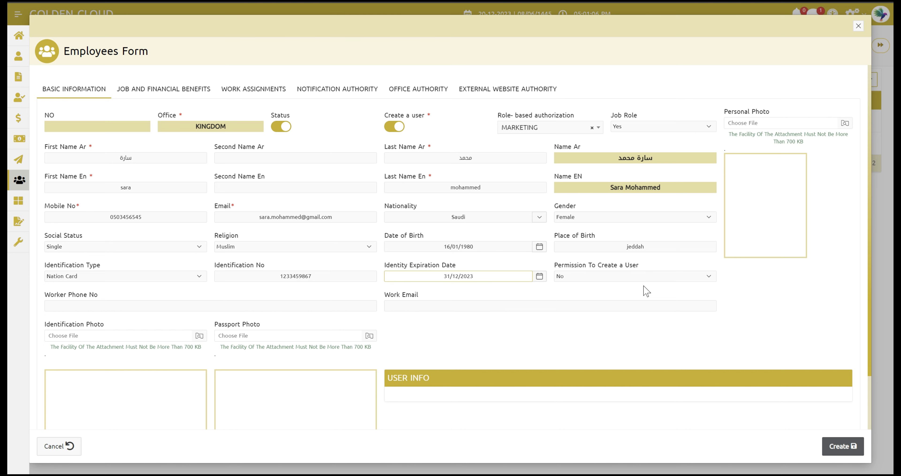
Step: Leave the user-creation permission set to No
{"action": "left_click", "coordinate": [624, 277]}
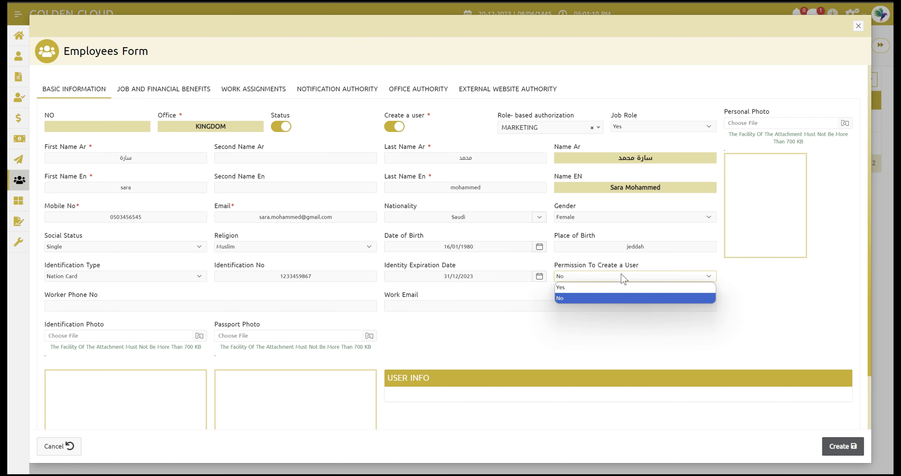
{"action": "left_click", "coordinate": [746, 310]}
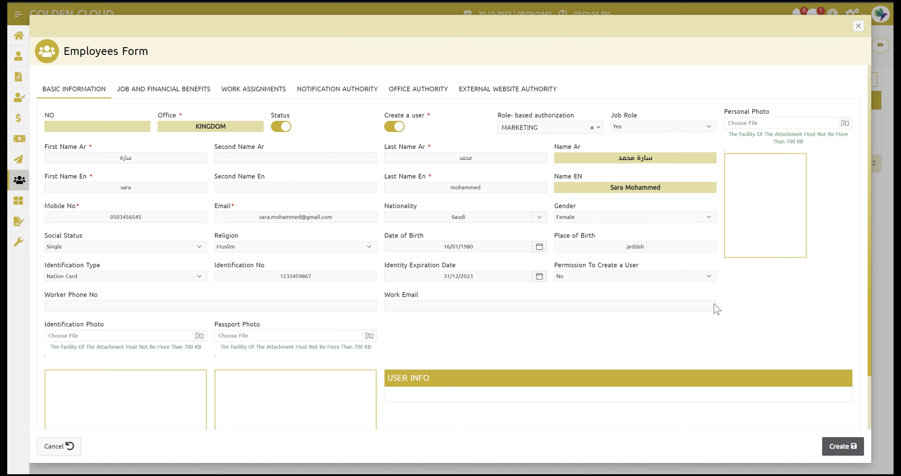
{"action": "left_click", "coordinate": [571, 276]}
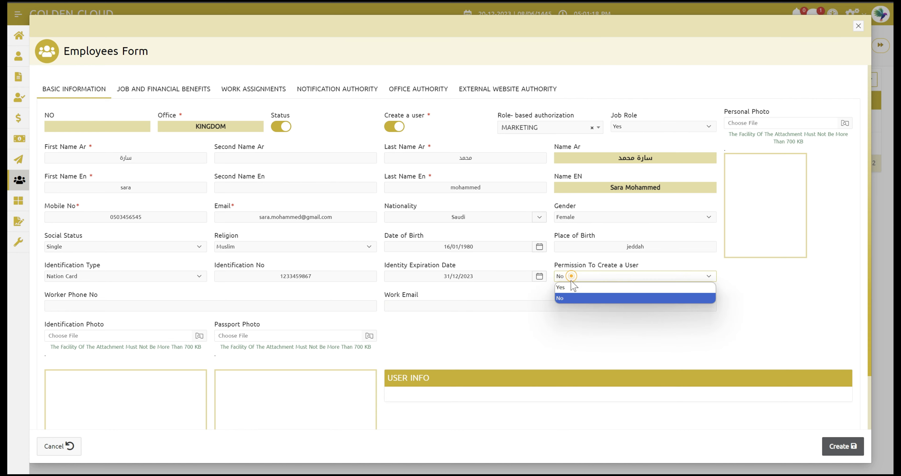
{"action": "left_click", "coordinate": [575, 299]}
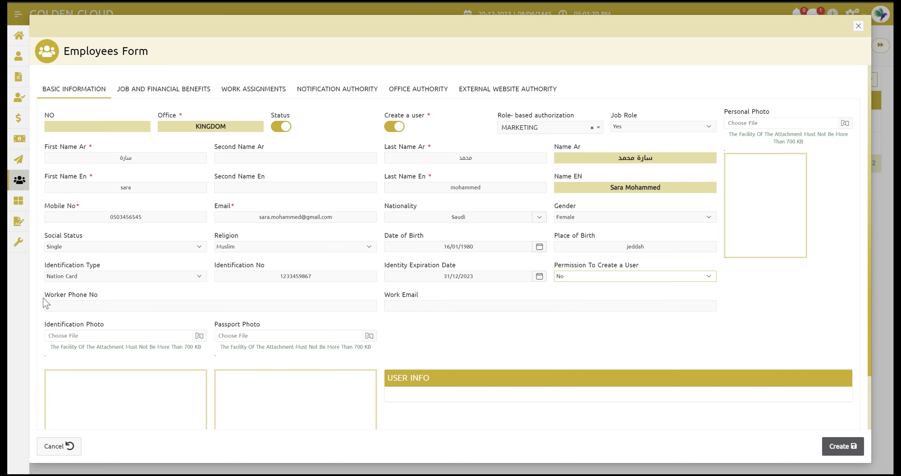
Step: Enter the employee's worker phone number and work e-mail address
{"action": "left_click", "coordinate": [127, 306]}
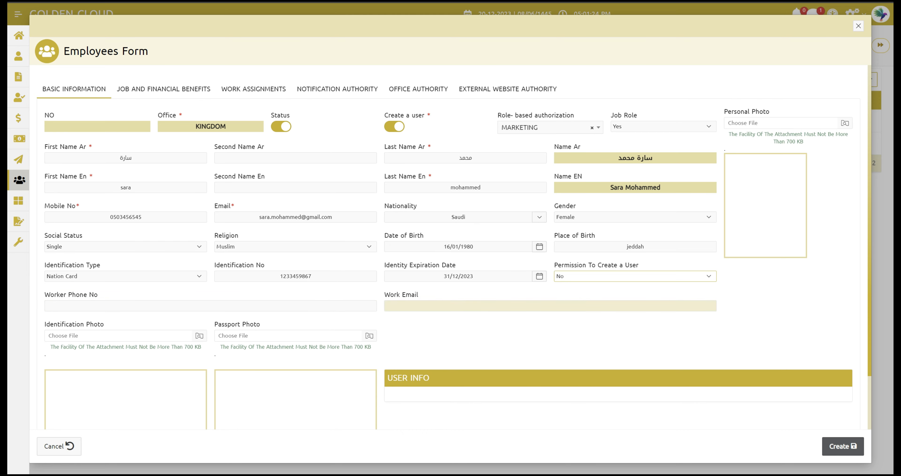
{"action": "left_click", "coordinate": [322, 305]}
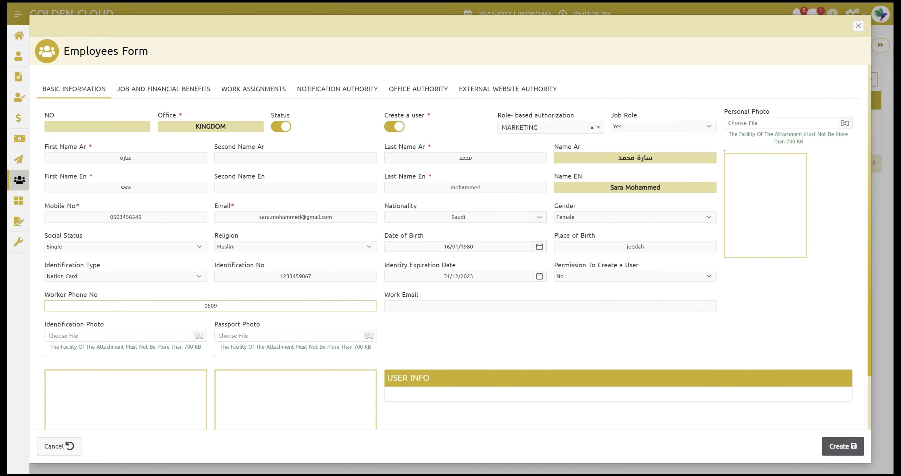
{"action": "left_click", "coordinate": [421, 305]}
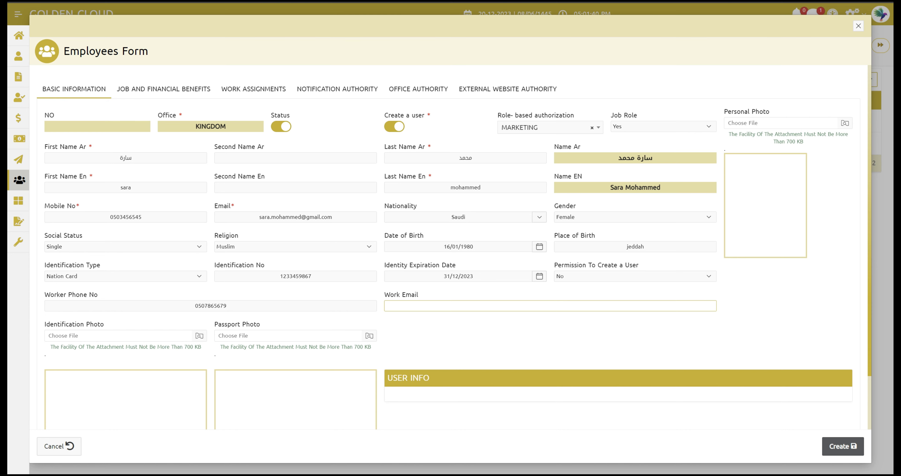
{"action": "left_click", "coordinate": [461, 334]}
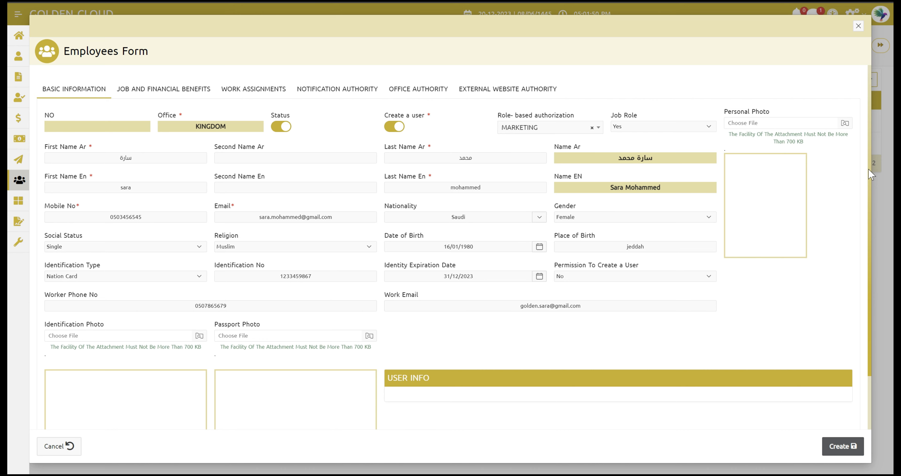
{"action": "left_click_drag", "start_coordinate": [868, 170], "coordinate": [876, 234]}
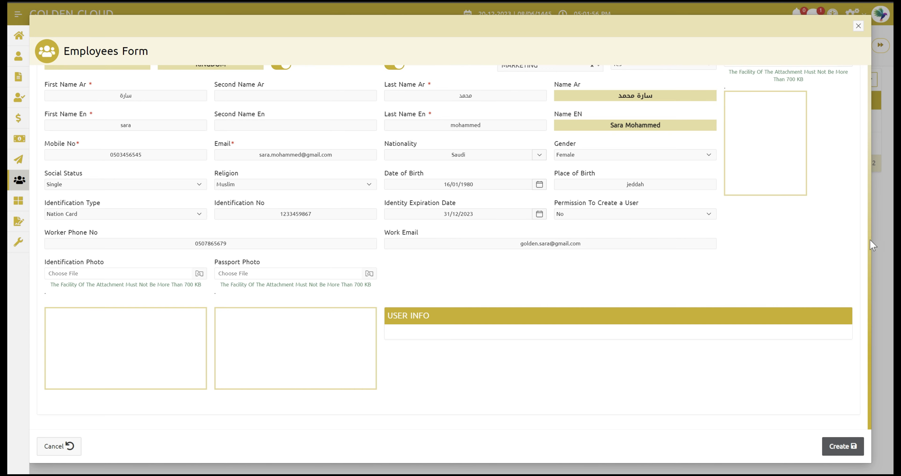
Step: Attach images.png as the employee's identification photo
{"action": "scroll", "coordinate": [870, 239], "scroll_direction": "up", "scroll_amount": 2}
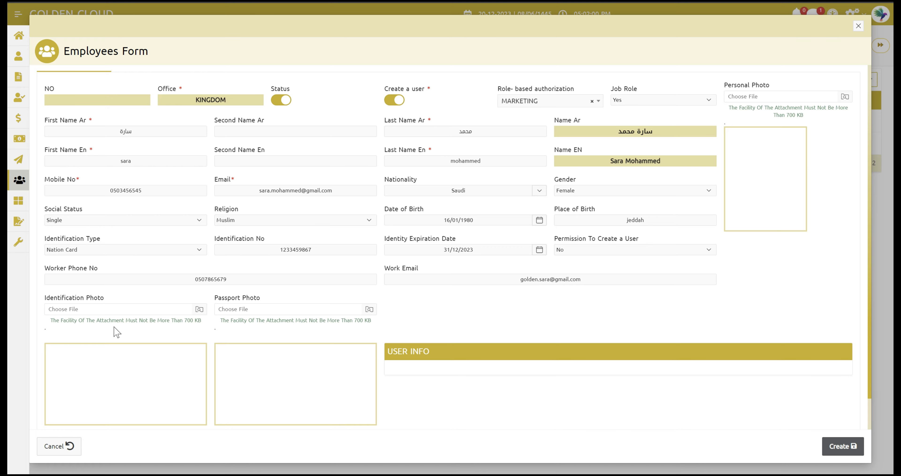
{"action": "left_click", "coordinate": [104, 310]}
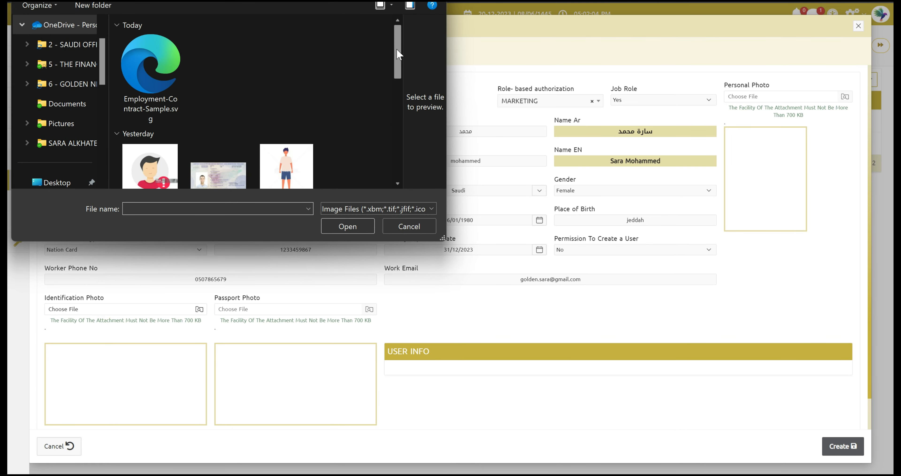
{"action": "scroll", "coordinate": [399, 54], "scroll_direction": "down", "scroll_amount": 1}
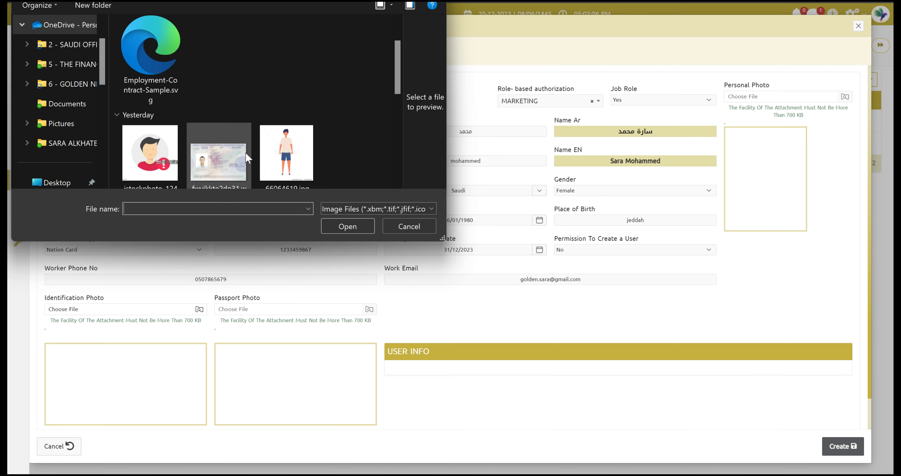
{"action": "left_click", "coordinate": [143, 162]}
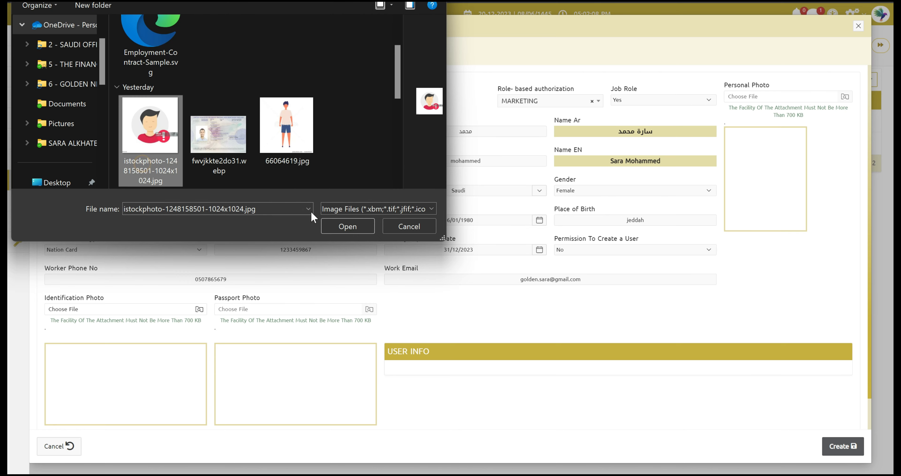
{"action": "left_click_drag", "start_coordinate": [395, 79], "coordinate": [397, 110]}
{"action": "left_click", "coordinate": [356, 129]}
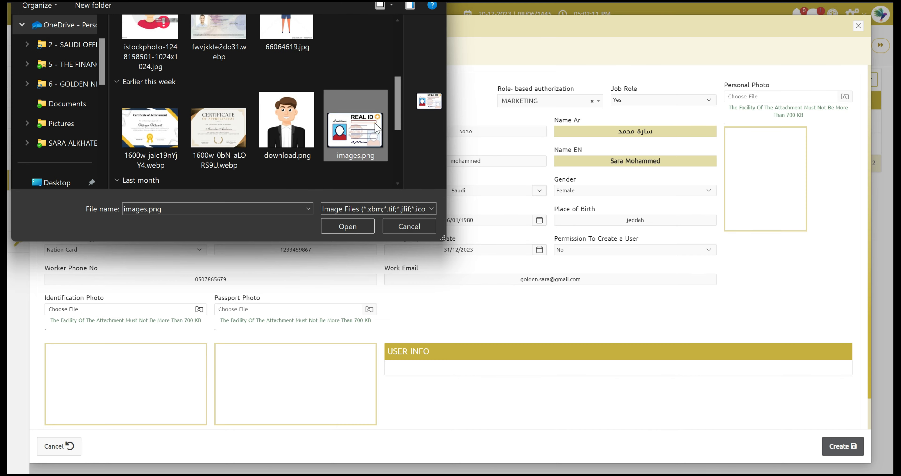
{"action": "left_click", "coordinate": [348, 227]}
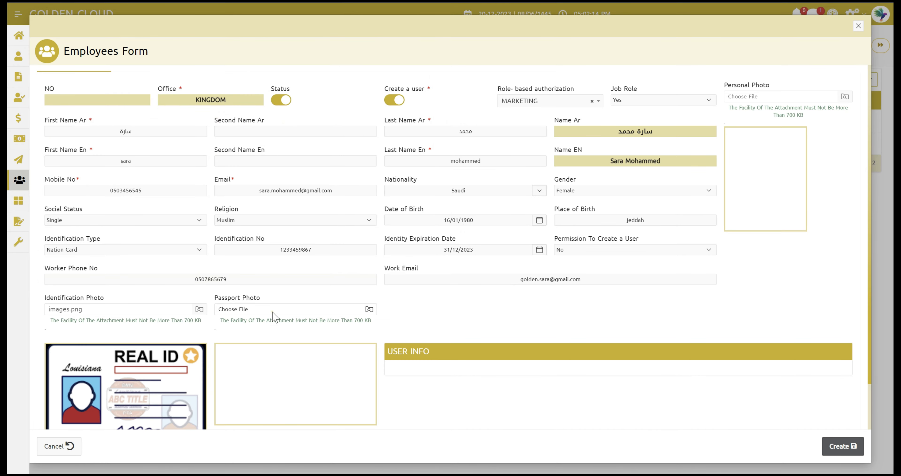
Step: Attach fwvjkkte2do31.webp as the passport photo and the istockphoto image as the personal photo
{"action": "left_click", "coordinate": [272, 311]}
{"action": "left_click", "coordinate": [220, 173]}
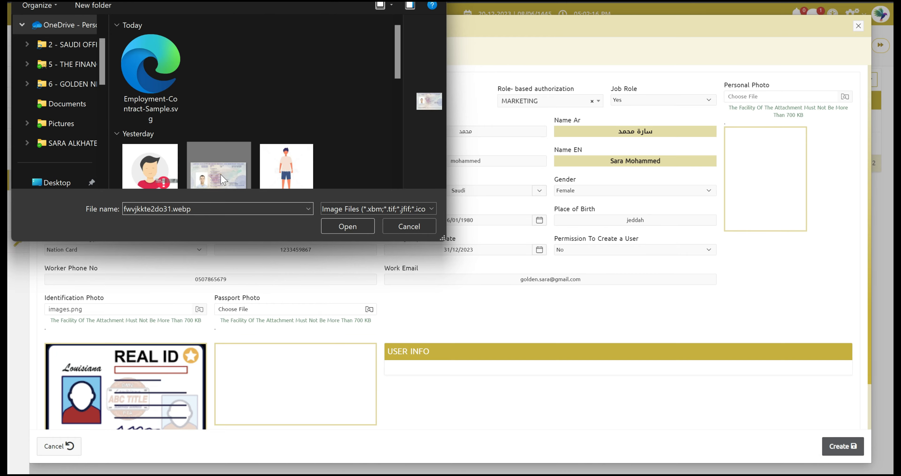
{"action": "left_click", "coordinate": [337, 227]}
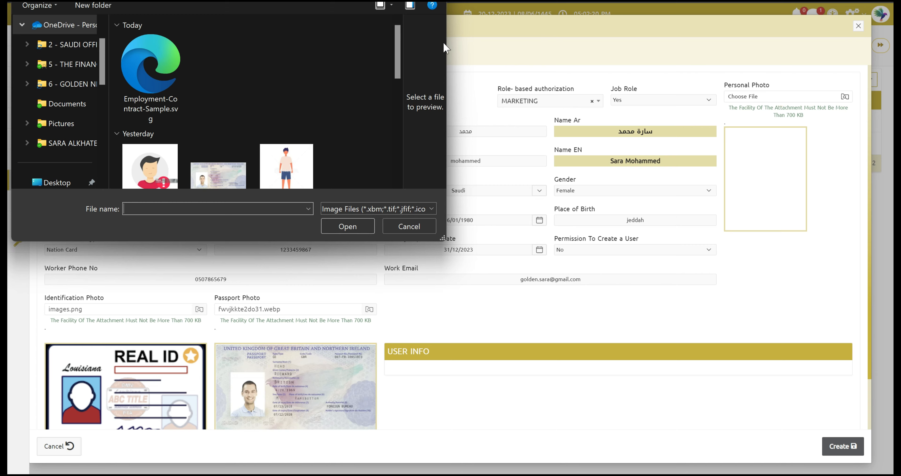
{"action": "left_click", "coordinate": [161, 163]}
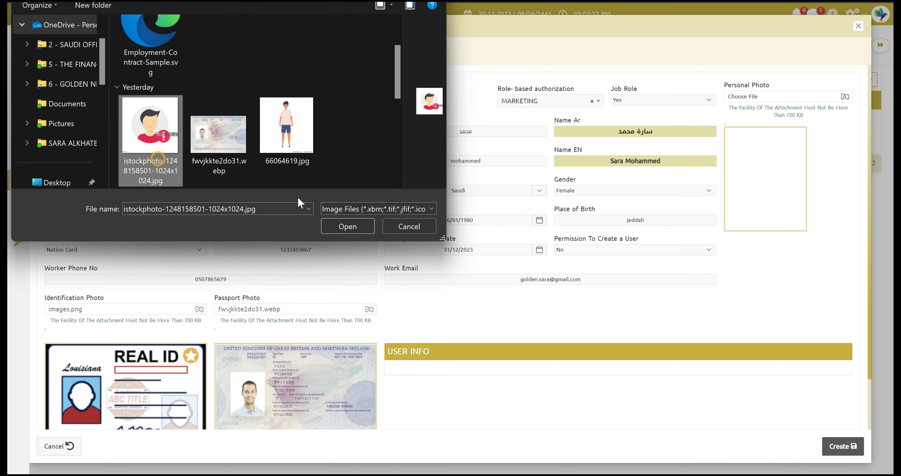
{"action": "left_click", "coordinate": [356, 227]}
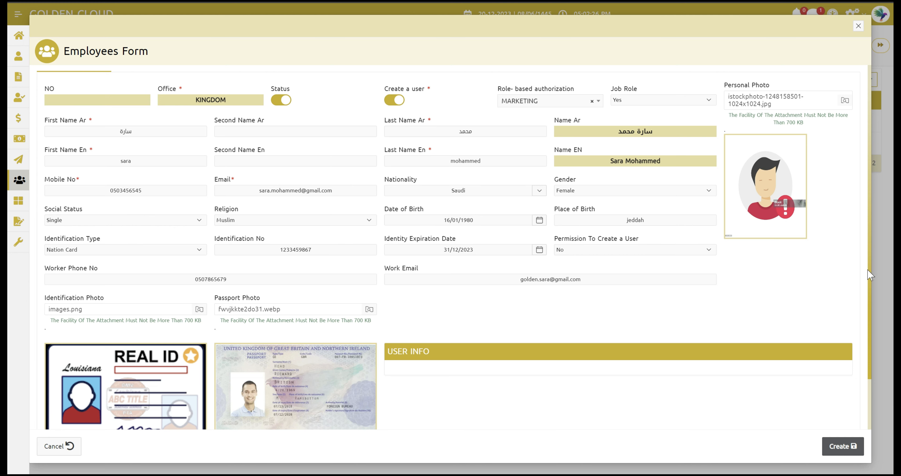
{"action": "left_click_drag", "start_coordinate": [870, 277], "coordinate": [870, 254]}
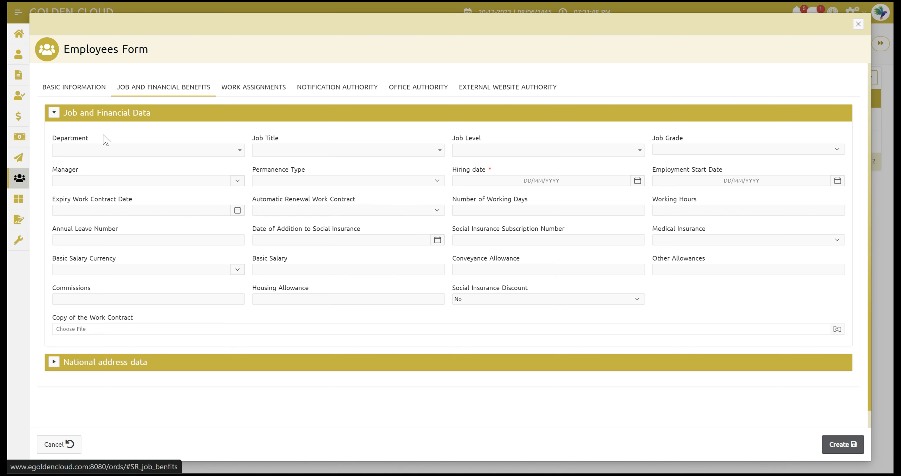
Step: Set department SALES AND MARKETING, job title MARKETING and permanence type Full Time
{"action": "left_click", "coordinate": [88, 149]}
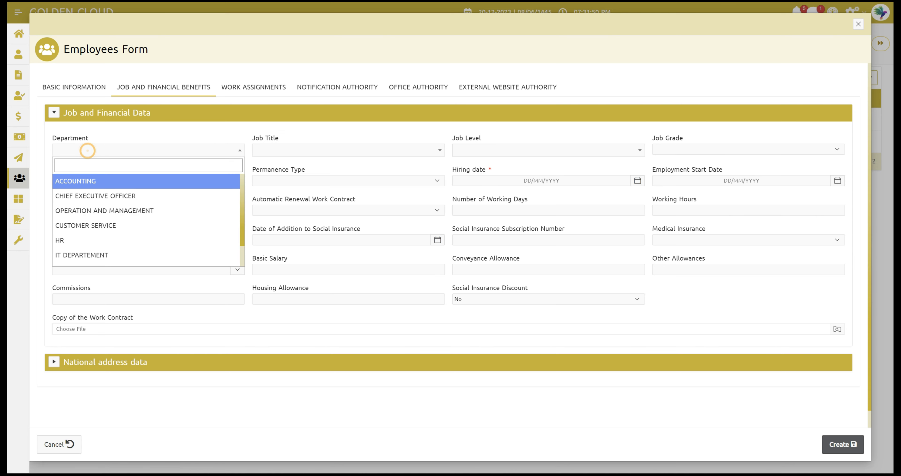
{"action": "type", "text": "ma"}
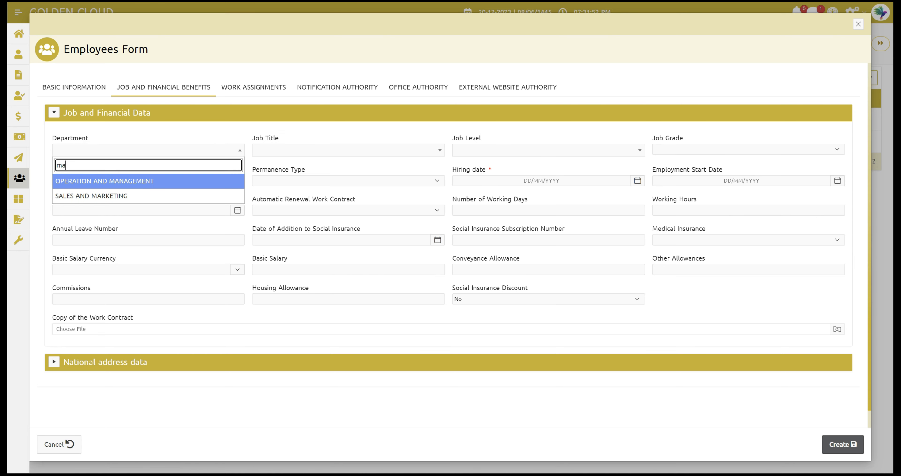
{"action": "left_click", "coordinate": [105, 196]}
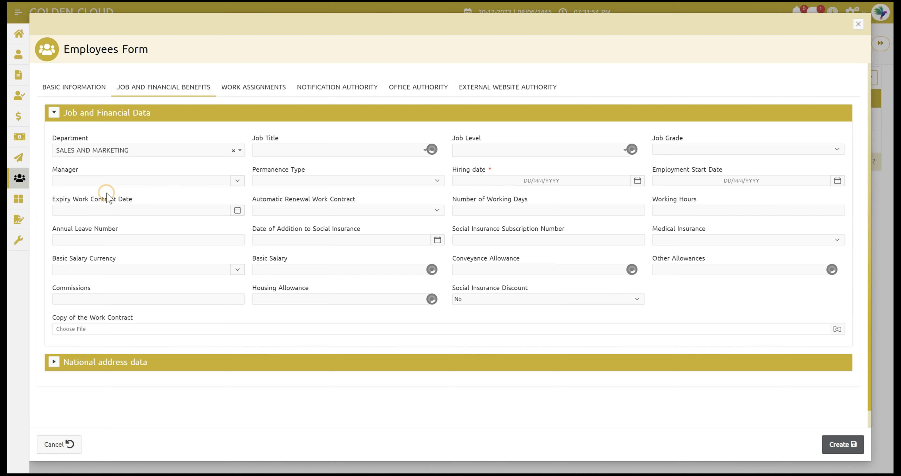
{"action": "left_click", "coordinate": [315, 152]}
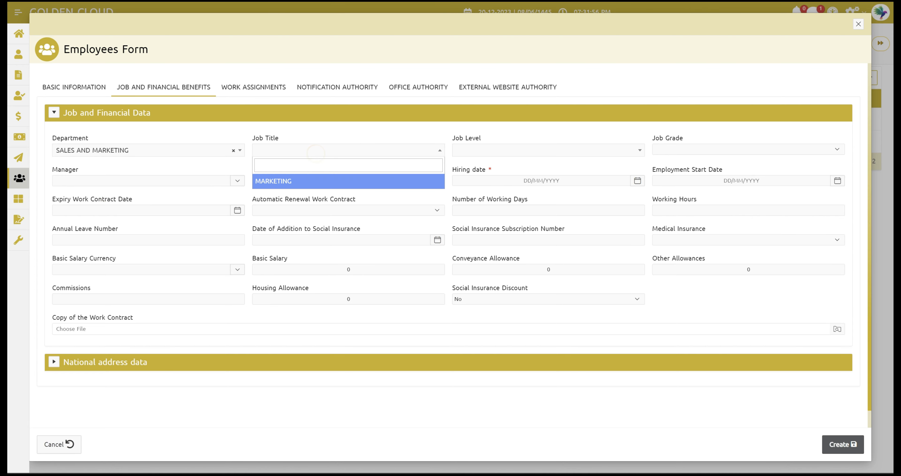
{"action": "left_click", "coordinate": [303, 186]}
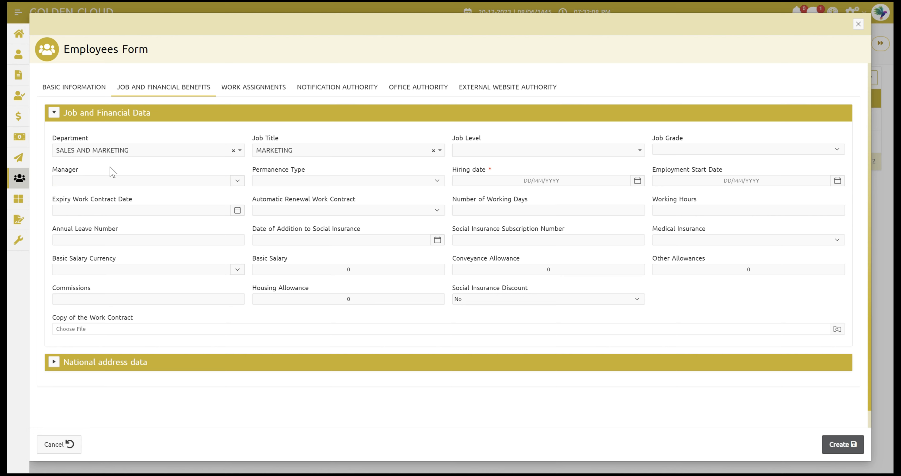
{"action": "left_click", "coordinate": [272, 180]}
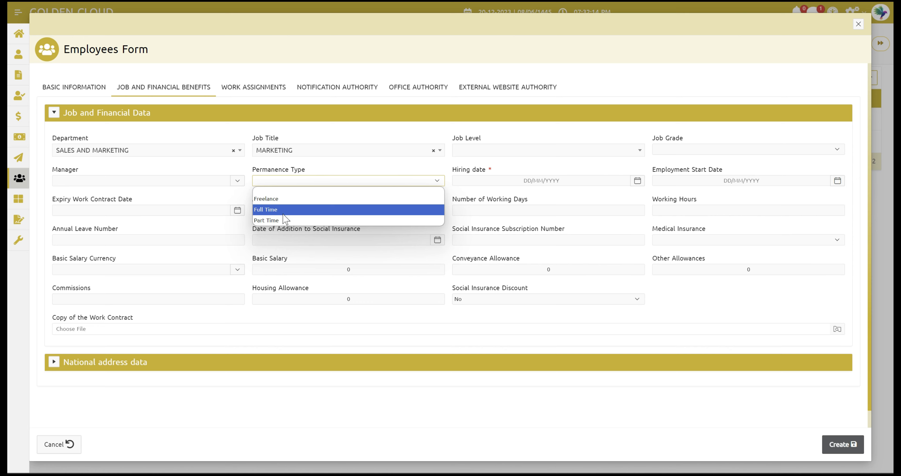
{"action": "left_click", "coordinate": [260, 209]}
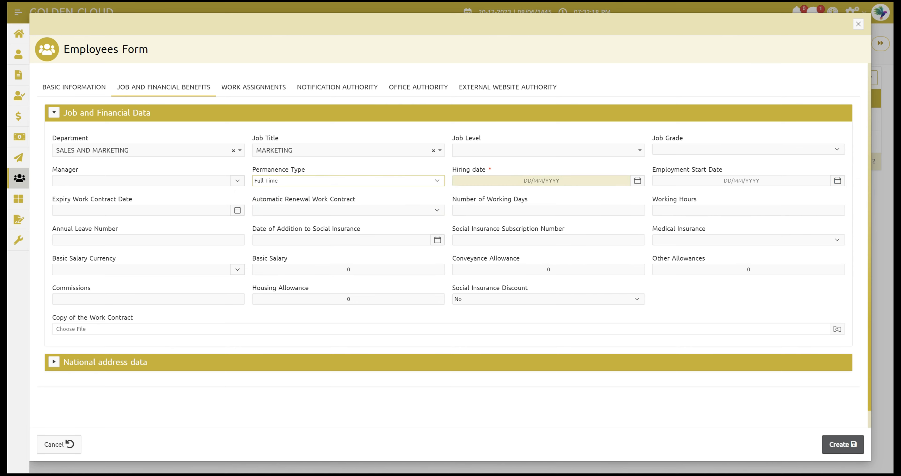
{"action": "left_click", "coordinate": [507, 180]}
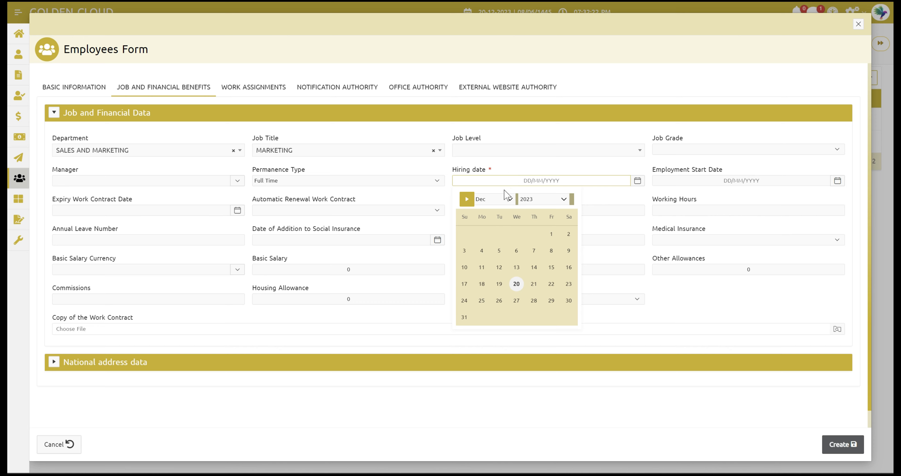
Step: Set Hiring date to 08/02/2023 and Employment Start Date to 06/12/2023 using the calendar pickers
{"action": "left_click", "coordinate": [494, 201]}
{"action": "left_click", "coordinate": [495, 222]}
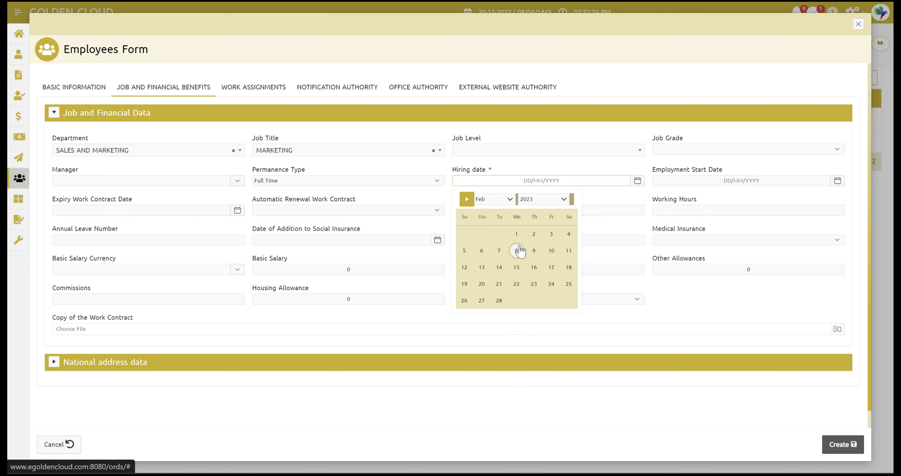
{"action": "left_click", "coordinate": [517, 250]}
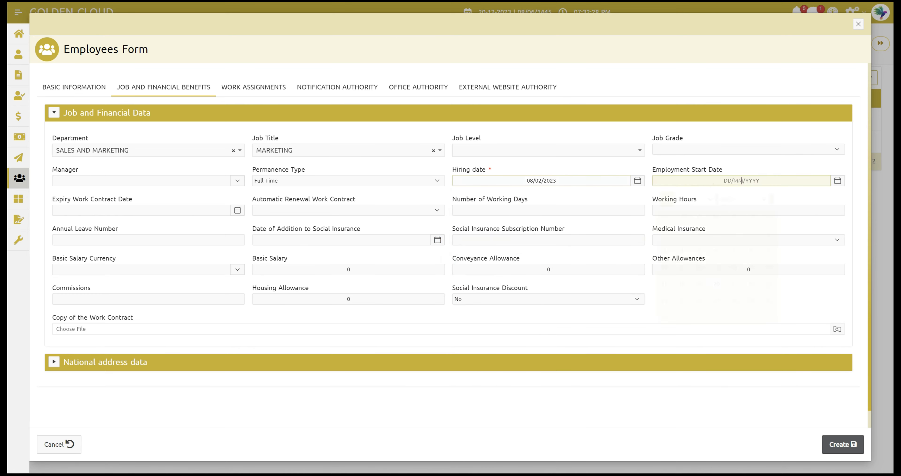
{"action": "left_click", "coordinate": [714, 181]}
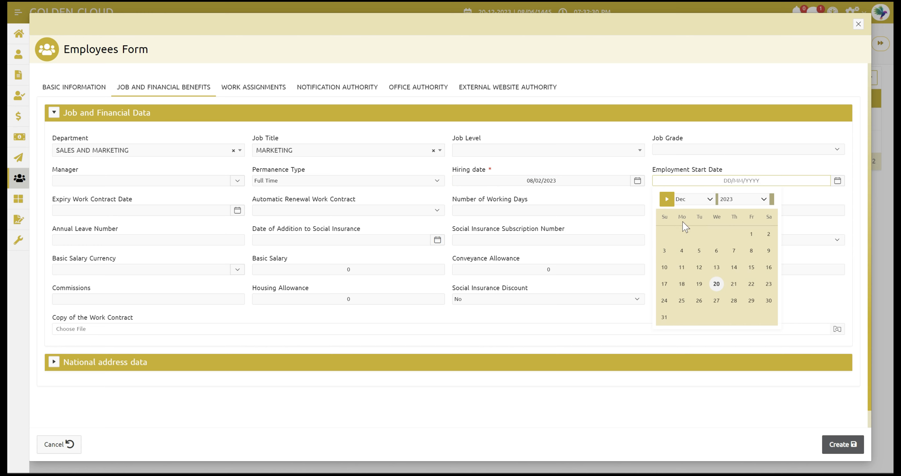
{"action": "left_click", "coordinate": [714, 250]}
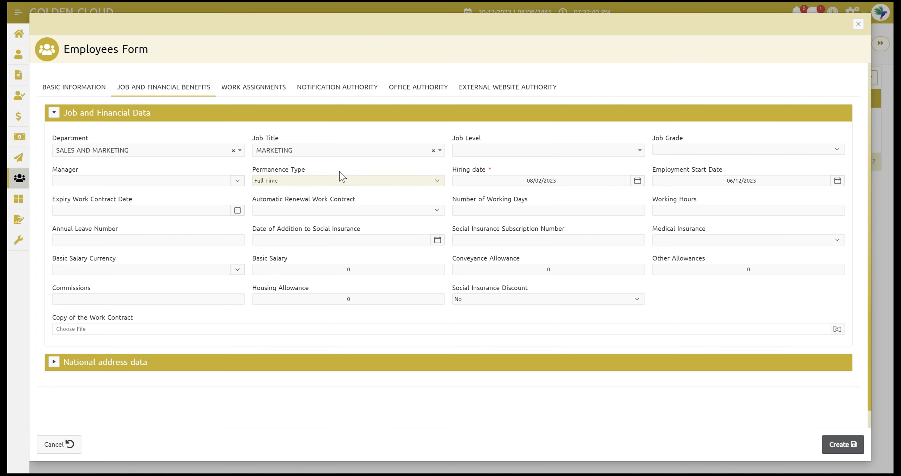
{"action": "left_click", "coordinate": [280, 211]}
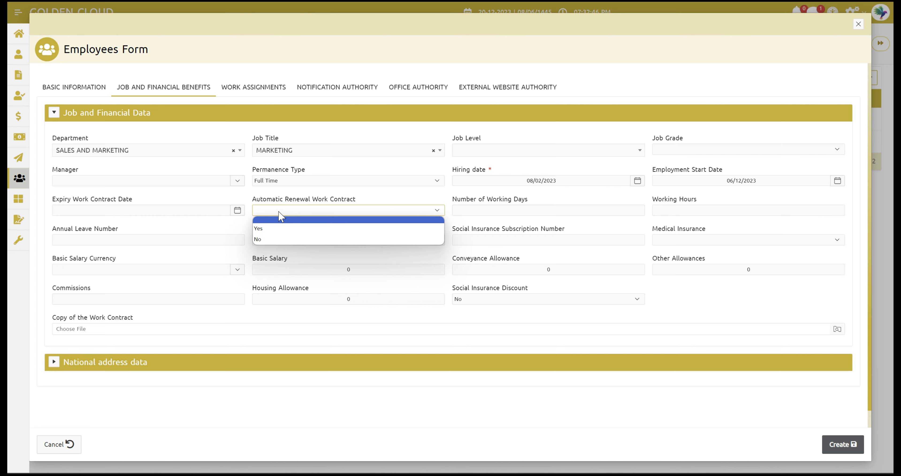
Step: Leave Automatic Renewal unset and enter Number of Working Days 6 and Working Hours 8
{"action": "left_click", "coordinate": [310, 200]}
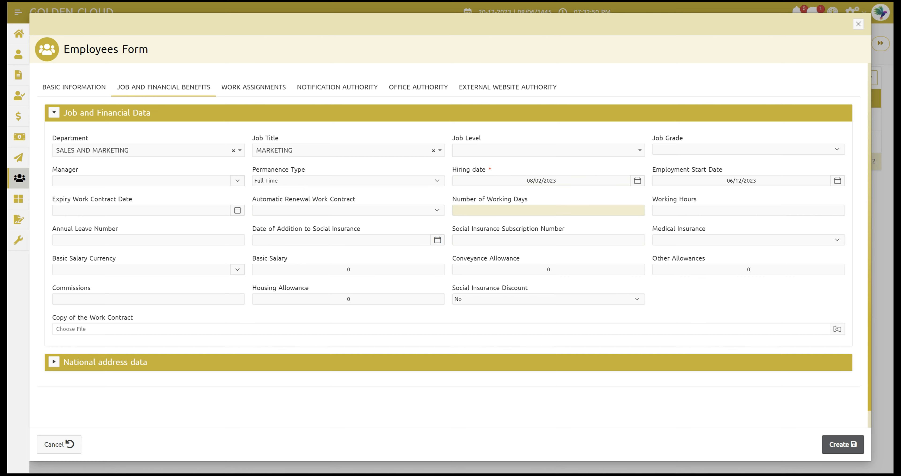
{"action": "left_click", "coordinate": [542, 208]}
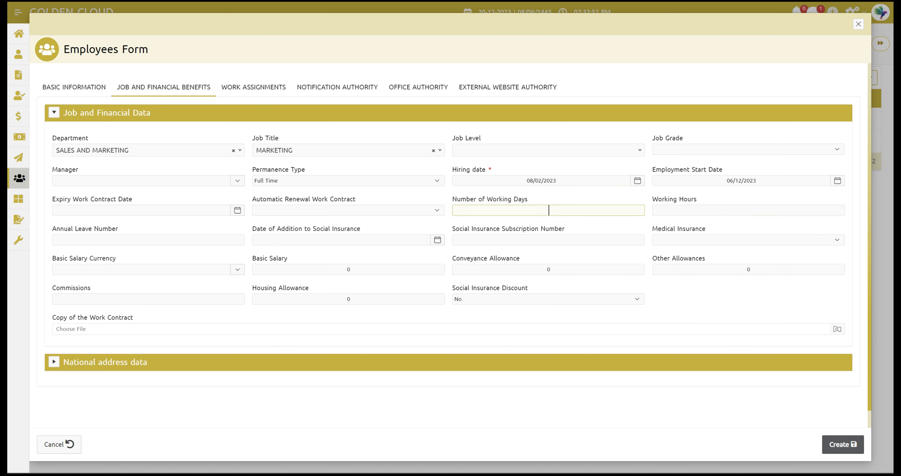
{"action": "type", "text": "6"}
{"action": "left_click", "coordinate": [693, 208]}
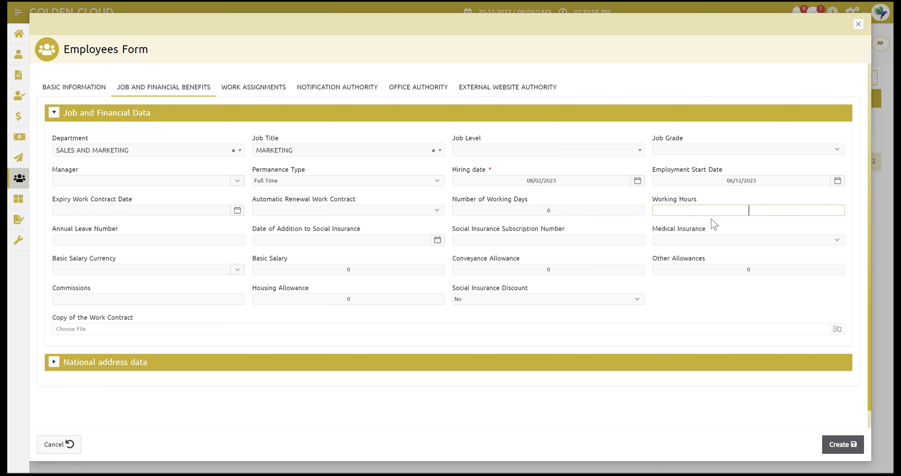
{"action": "type", "text": "8"}
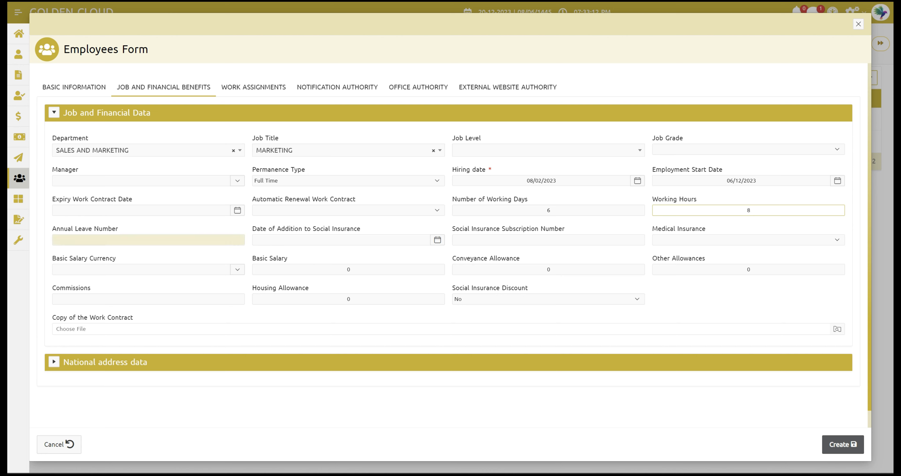
Step: Choose Riyal Saudi - SR as Basic Salary Currency and enter a Basic Salary of 10000
{"action": "left_click", "coordinate": [105, 270]}
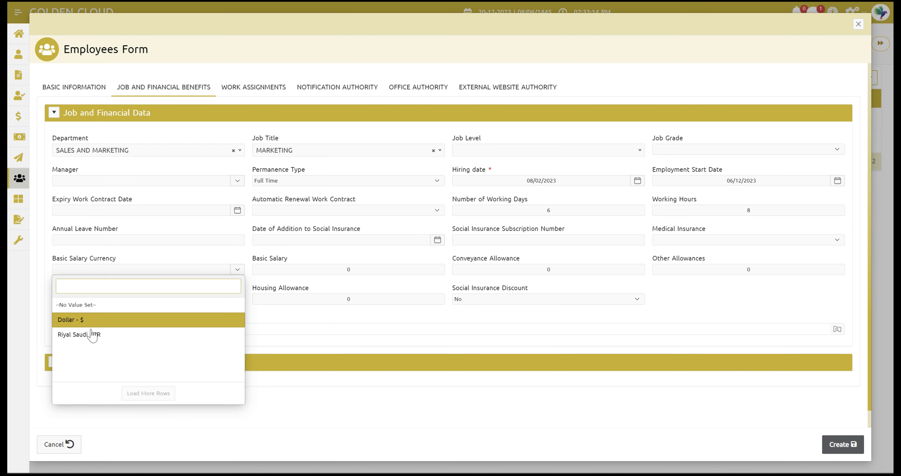
{"action": "left_click", "coordinate": [94, 334]}
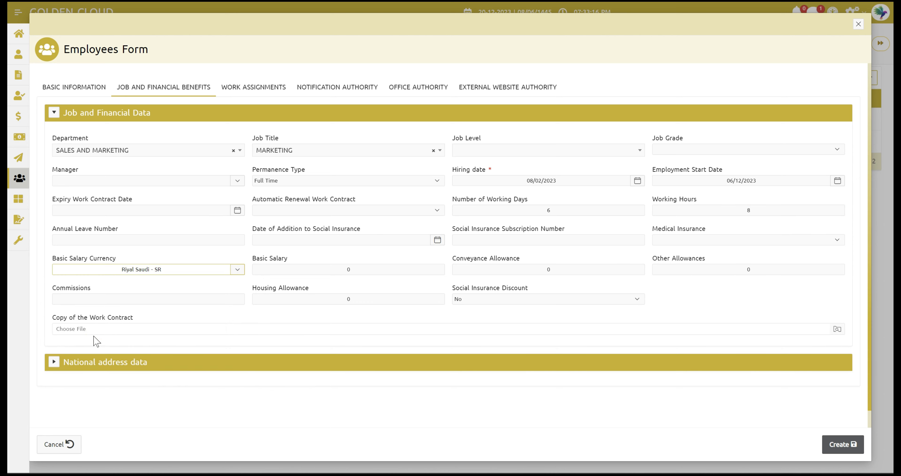
{"action": "left_click", "coordinate": [319, 270]}
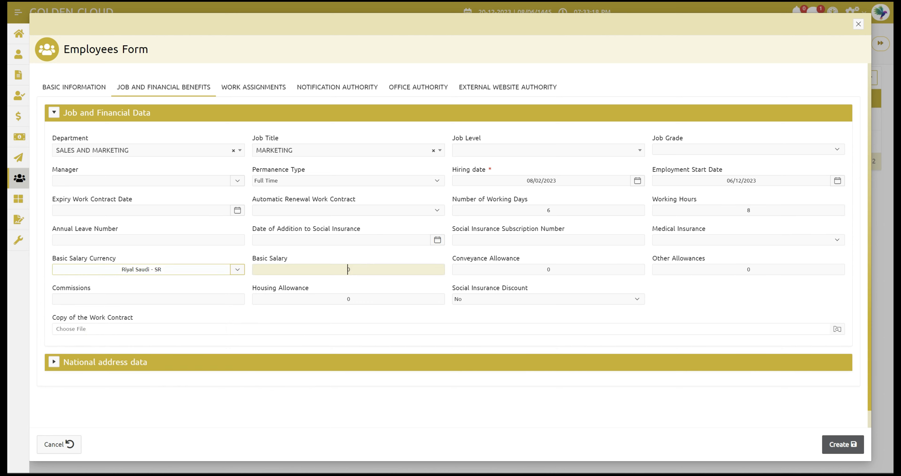
{"action": "type", "text": "10000"}
{"action": "left_click", "coordinate": [404, 280]}
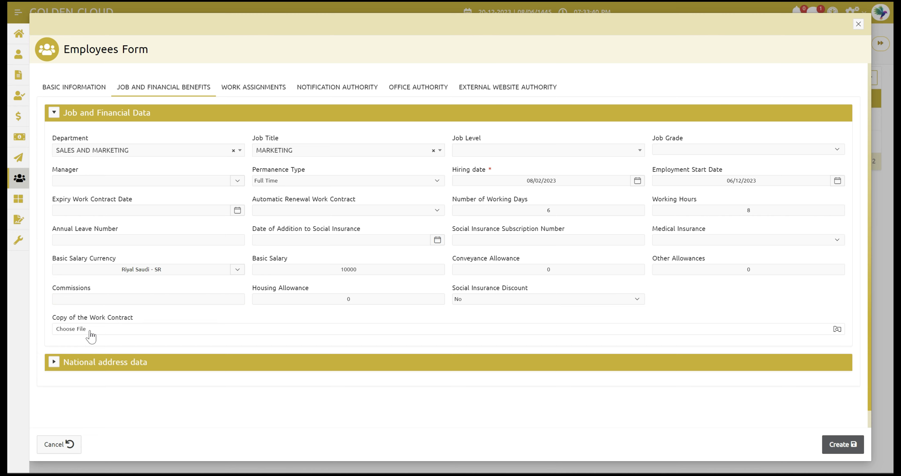
Step: Expand National address data, search 'jedd' in the Work City list and pick Jeddah
{"action": "left_click", "coordinate": [54, 362]}
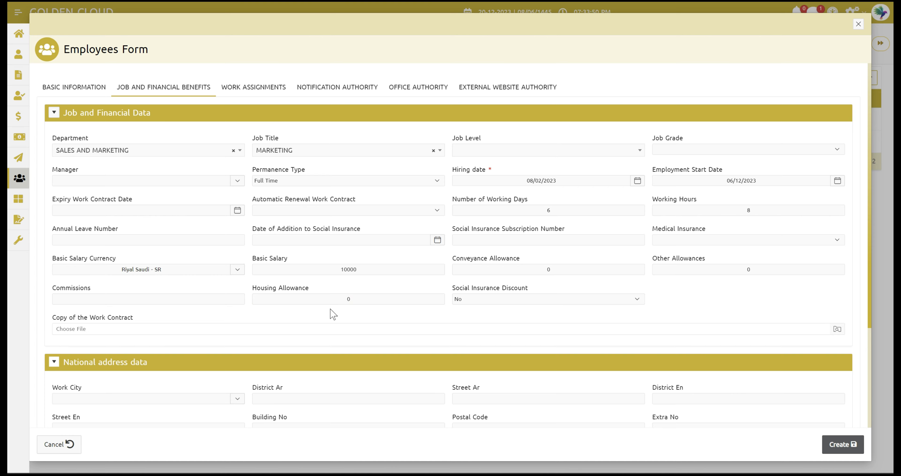
{"action": "scroll", "coordinate": [333, 314], "scroll_direction": "down", "scroll_amount": 2}
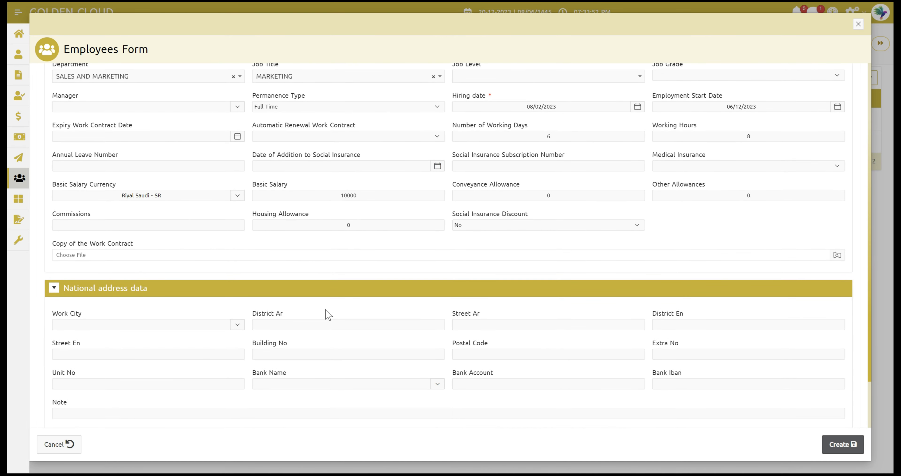
{"action": "left_click", "coordinate": [141, 328]}
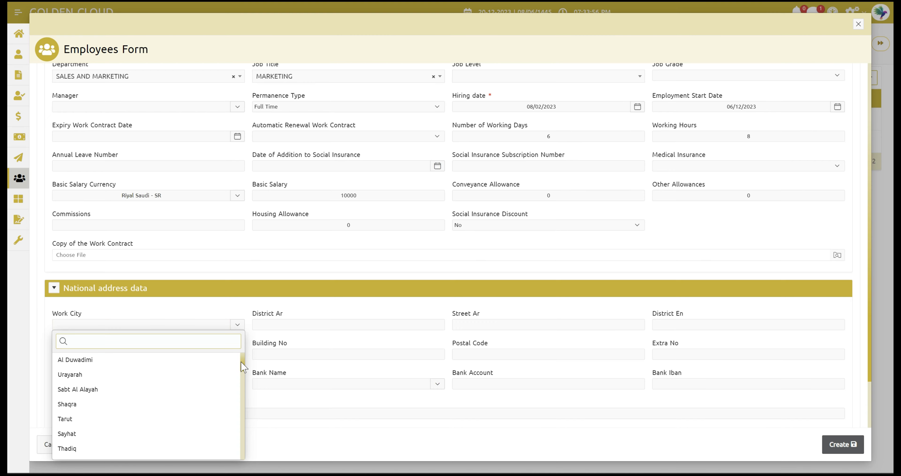
{"action": "left_click_drag", "start_coordinate": [242, 366], "coordinate": [232, 400]}
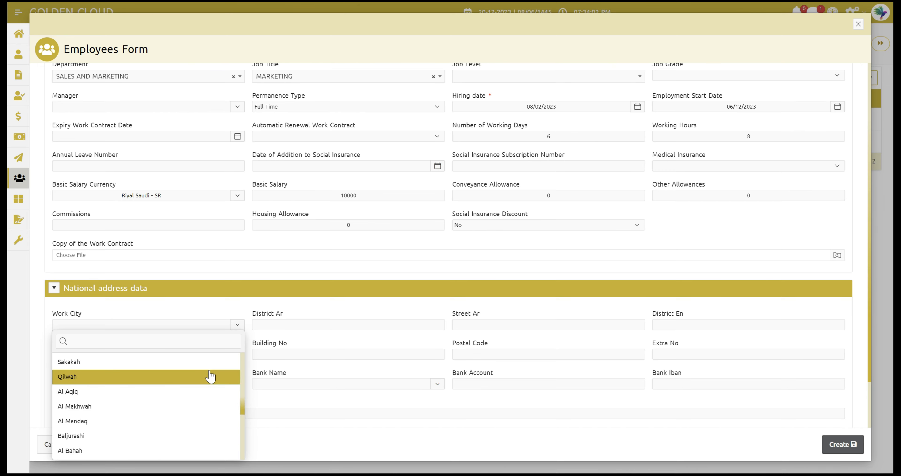
{"action": "left_click", "coordinate": [155, 341]}
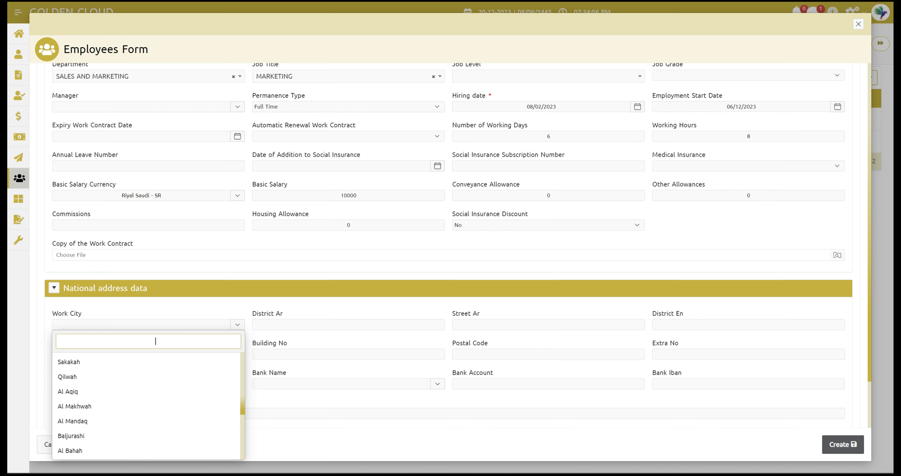
{"action": "type", "text": "jedd"}
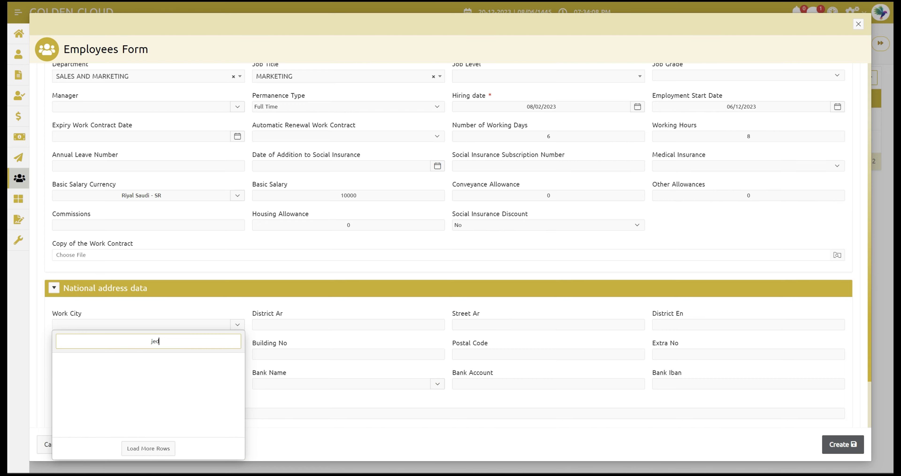
{"action": "left_click", "coordinate": [121, 360]}
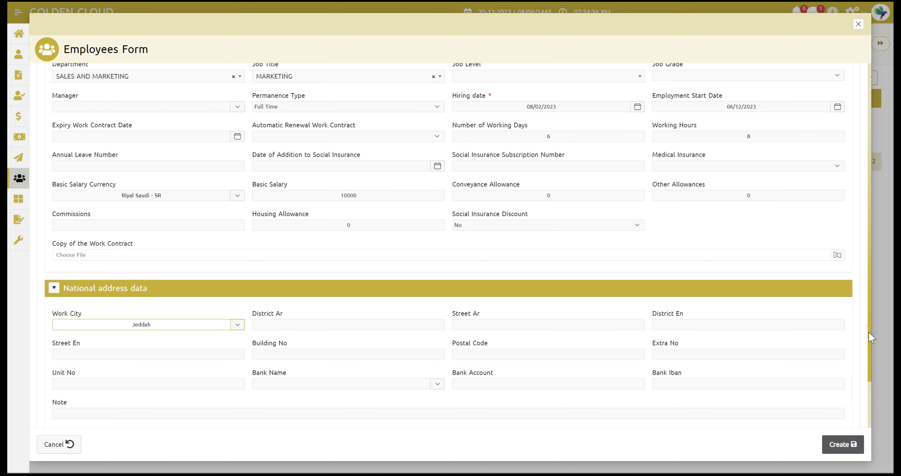
{"action": "scroll", "coordinate": [871, 338], "scroll_direction": "down", "scroll_amount": 2}
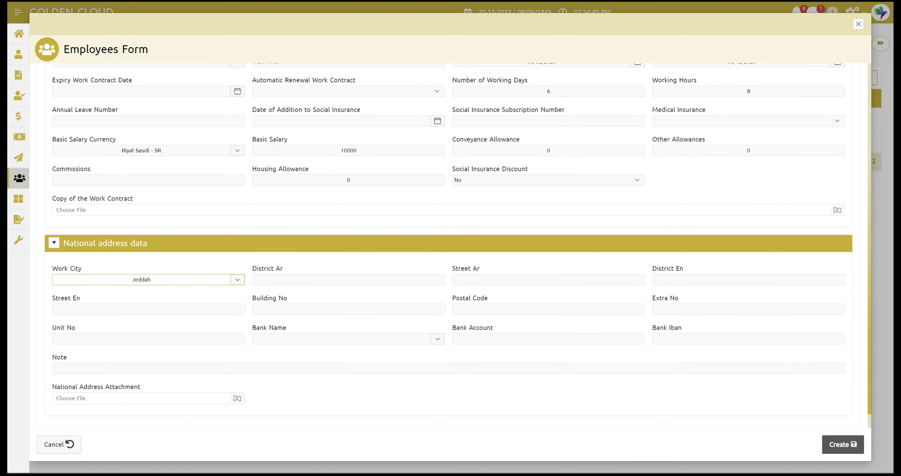
Step: Return to the top of the Employees Form and show the Work Assignments tab
{"action": "left_click", "coordinate": [120, 368]}
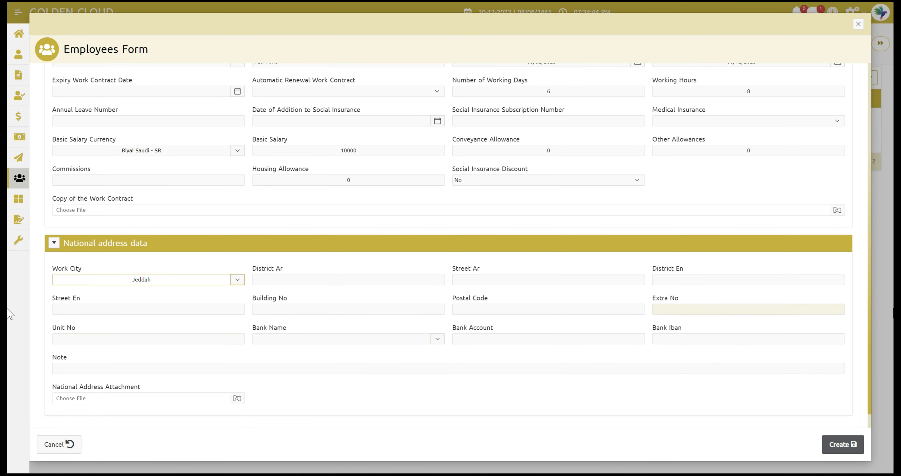
{"action": "left_click", "coordinate": [867, 308]}
{"action": "left_click_drag", "start_coordinate": [870, 292], "coordinate": [849, 227]}
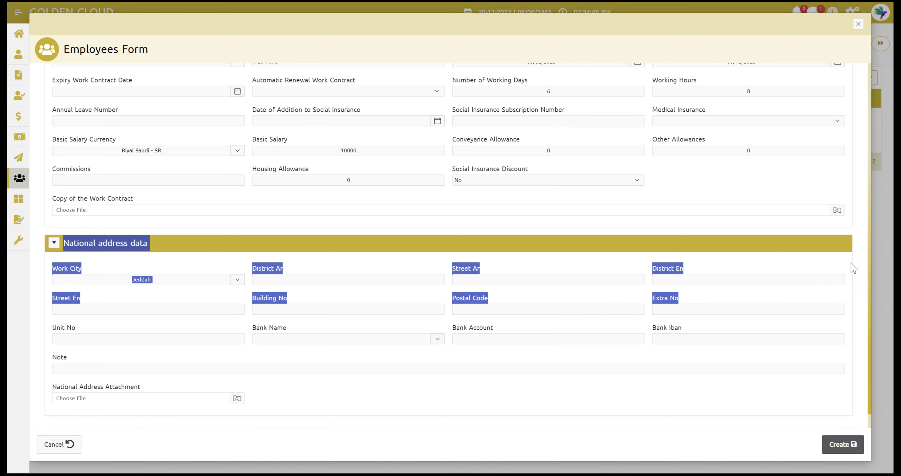
{"action": "left_click", "coordinate": [795, 184]}
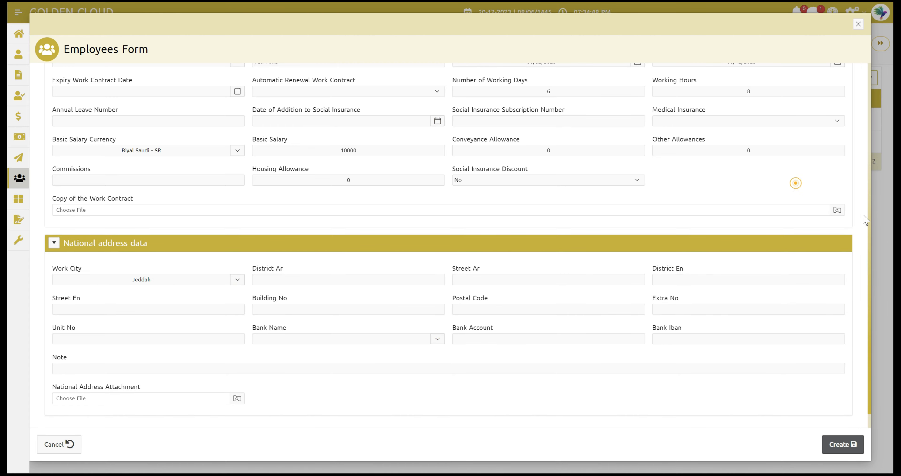
{"action": "left_click_drag", "start_coordinate": [866, 221], "coordinate": [858, 125]}
{"action": "left_click", "coordinate": [858, 125]}
{"action": "scroll", "coordinate": [858, 125], "scroll_direction": "down", "scroll_amount": 1}
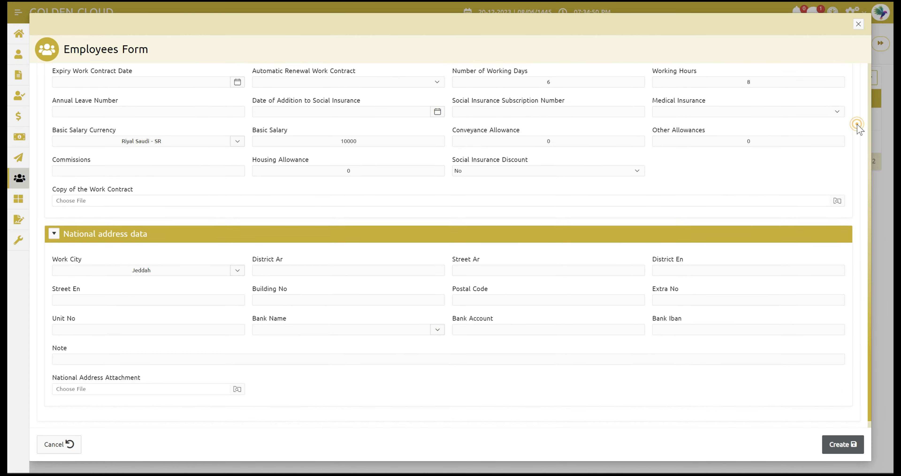
{"action": "scroll", "coordinate": [857, 124], "scroll_direction": "up", "scroll_amount": 2}
{"action": "scroll", "coordinate": [859, 129], "scroll_direction": "up", "scroll_amount": 1}
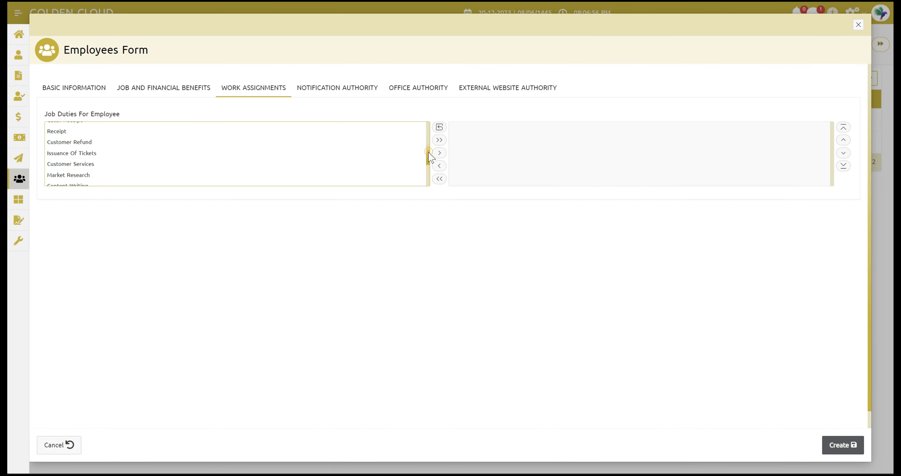
Step: Move Customer Services, Content Writing and Marketing Strategies into the employee's assigned job duties
{"action": "mouse_move", "coordinate": [430, 157]}
{"action": "left_mouse_down"}
{"action": "mouse_move", "coordinate": [431, 175]}
{"action": "mouse_move", "coordinate": [426, 155]}
{"action": "left_mouse_up"}
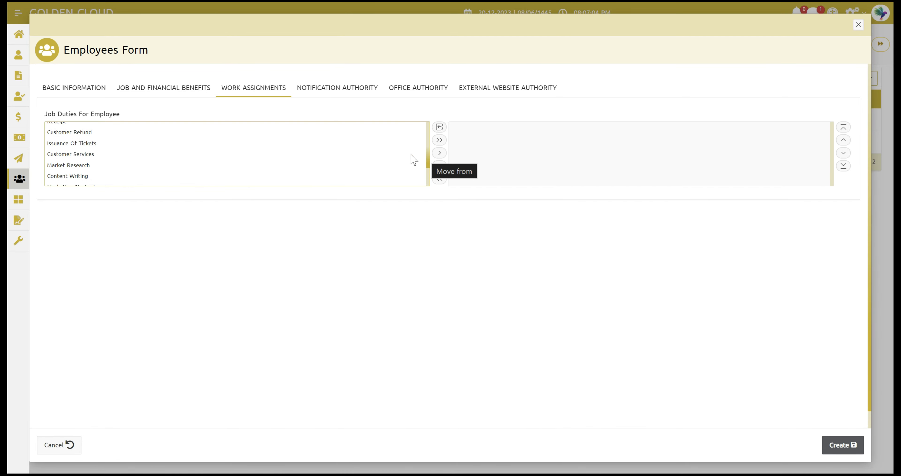
{"action": "double_click", "coordinate": [274, 157]}
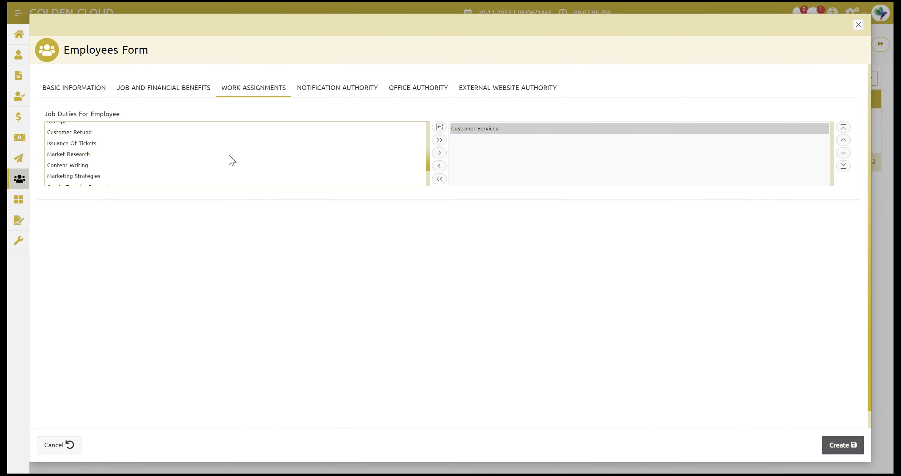
{"action": "left_click", "coordinate": [108, 165]}
{"action": "double_click", "coordinate": [107, 165]}
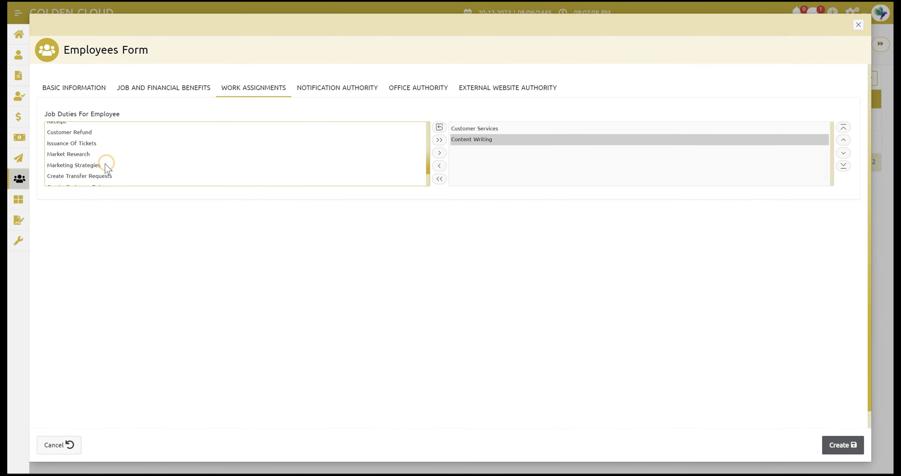
{"action": "left_click", "coordinate": [97, 166]}
{"action": "double_click", "coordinate": [96, 166]}
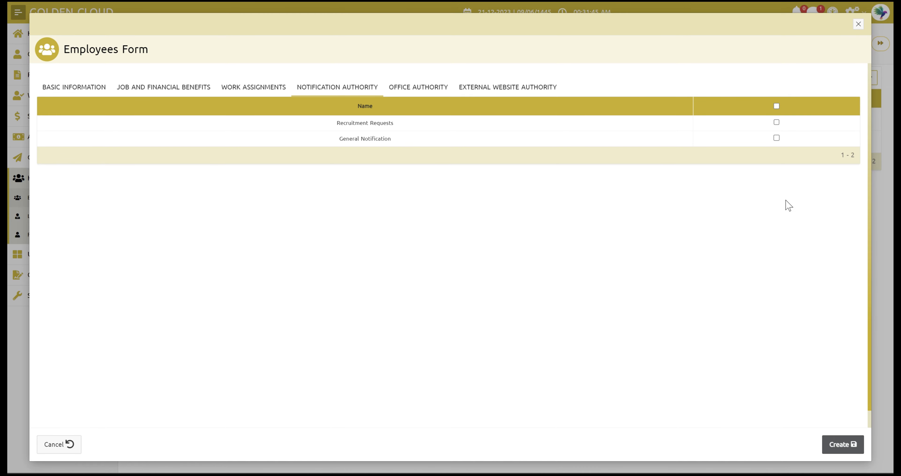
Step: Tick General Notification on the Notification Authority tab
{"action": "left_click", "coordinate": [777, 137]}
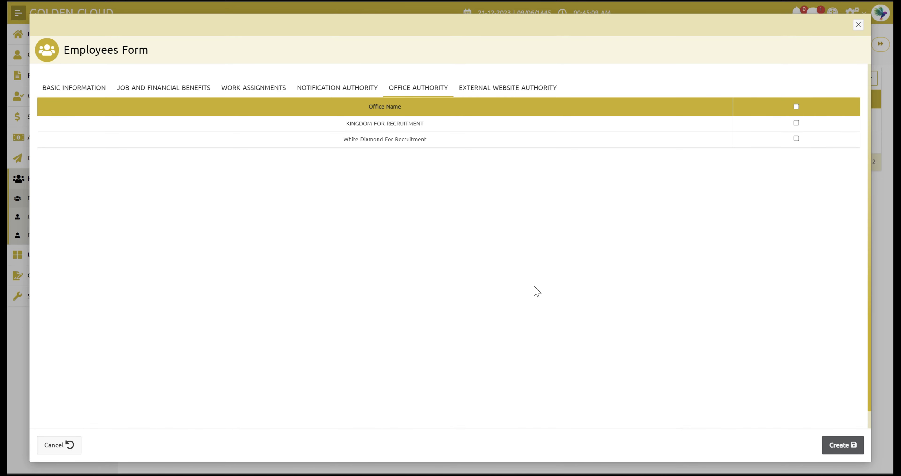
Step: Tick both the KINGDOM FOR RECRUITMENT and White Diamond For Recruitment office checkboxes
{"action": "left_click", "coordinate": [796, 123]}
{"action": "left_click", "coordinate": [796, 139]}
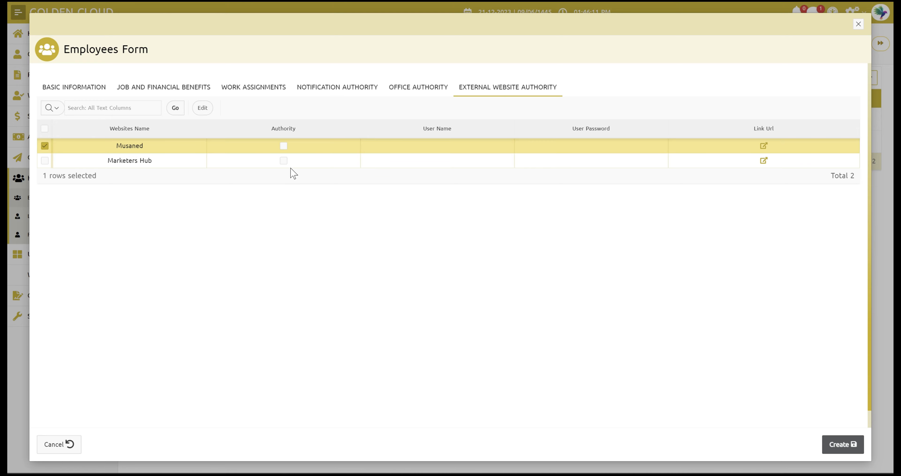
Step: Tick the Authority checkbox in the Marketers Hub row, leaving Musaned unticked
{"action": "left_click", "coordinate": [284, 161]}
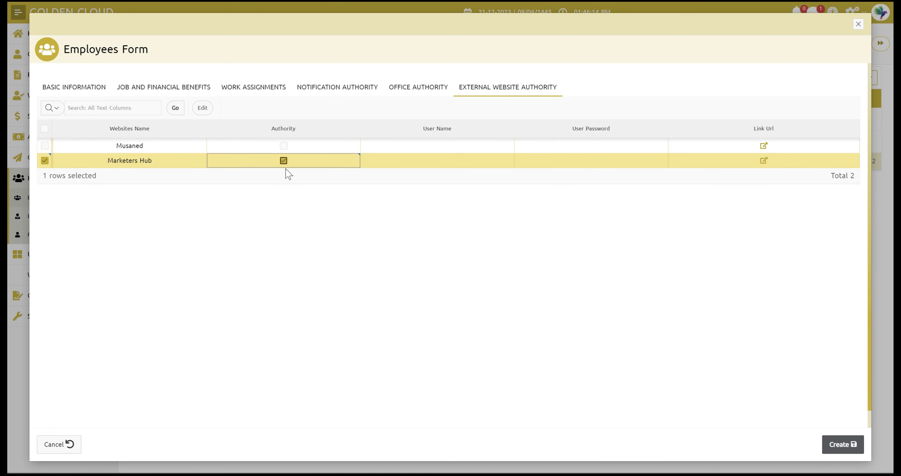
{"action": "left_click", "coordinate": [286, 169]}
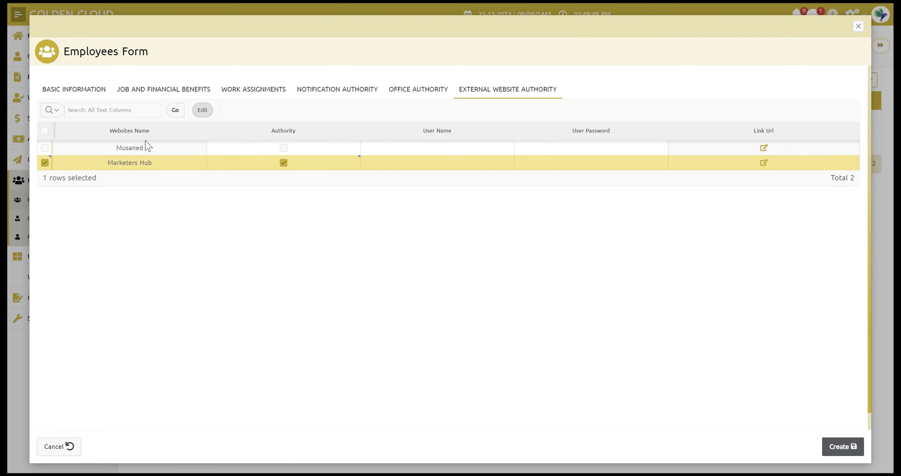
Step: Enter the employee's Marketers Hub user name and password in the External Website Authority grid
{"action": "left_click", "coordinate": [434, 166]}
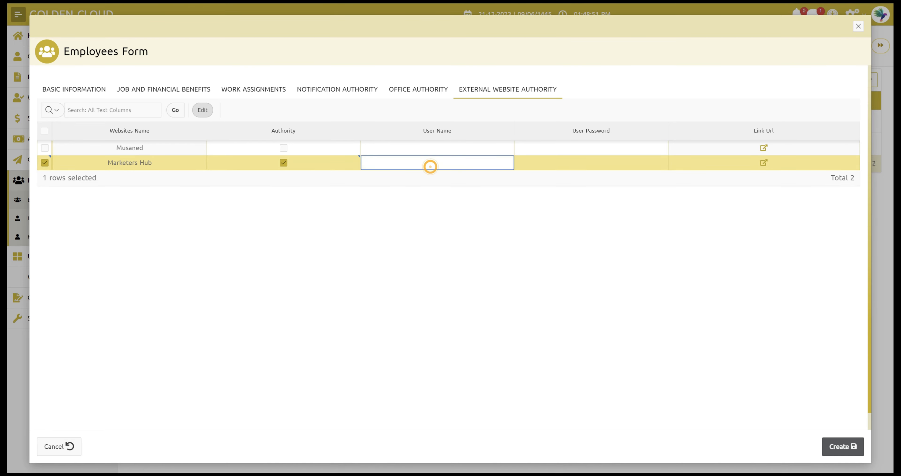
{"action": "left_click", "coordinate": [591, 163]}
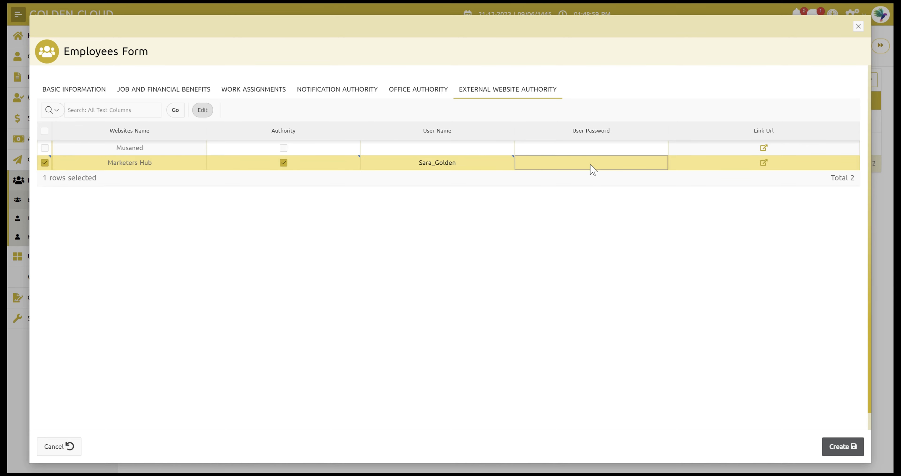
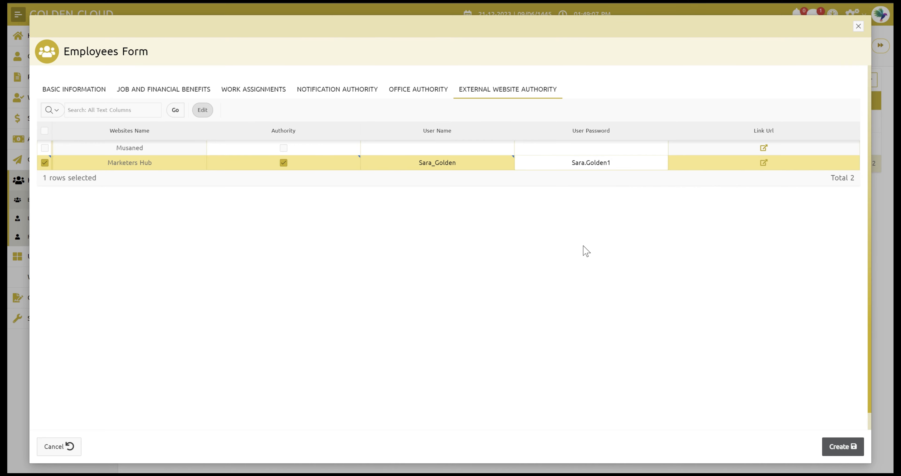
{"action": "left_click", "coordinate": [583, 246]}
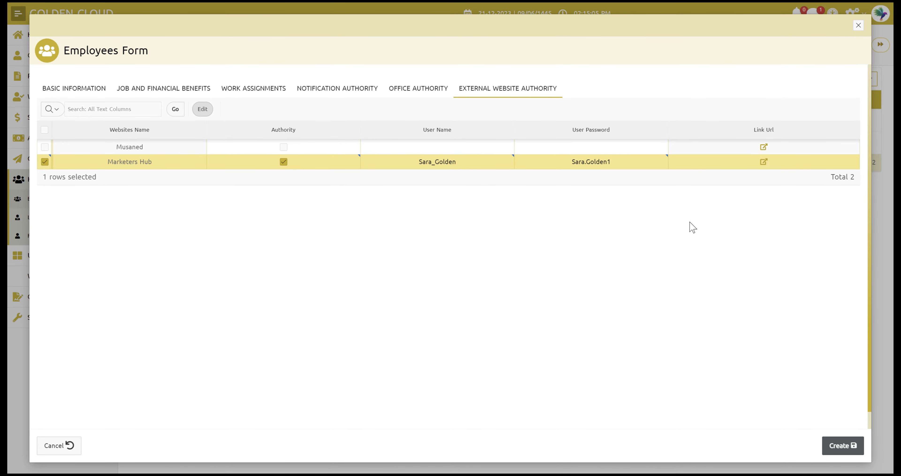
{"action": "left_click", "coordinate": [417, 96]}
Step: Review the notification, work, job and financial, and basic information tabs, then create the employee
{"action": "left_click", "coordinate": [356, 92]}
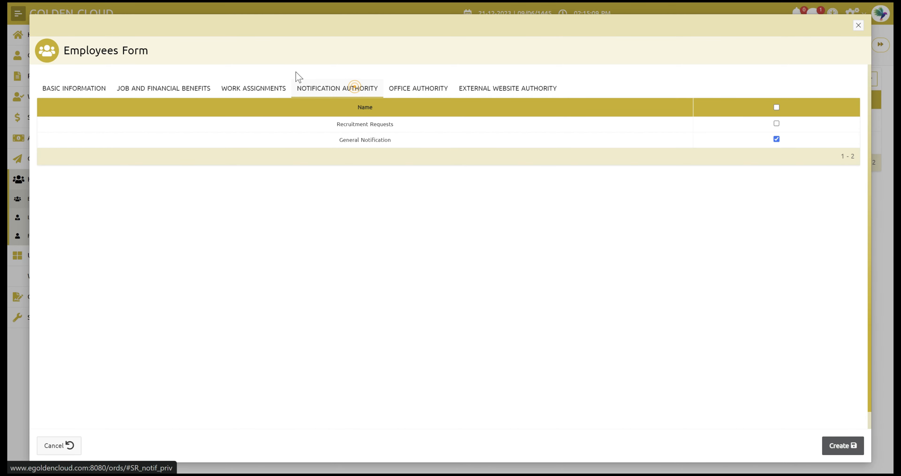
{"action": "left_click", "coordinate": [254, 94]}
{"action": "left_click", "coordinate": [194, 95]}
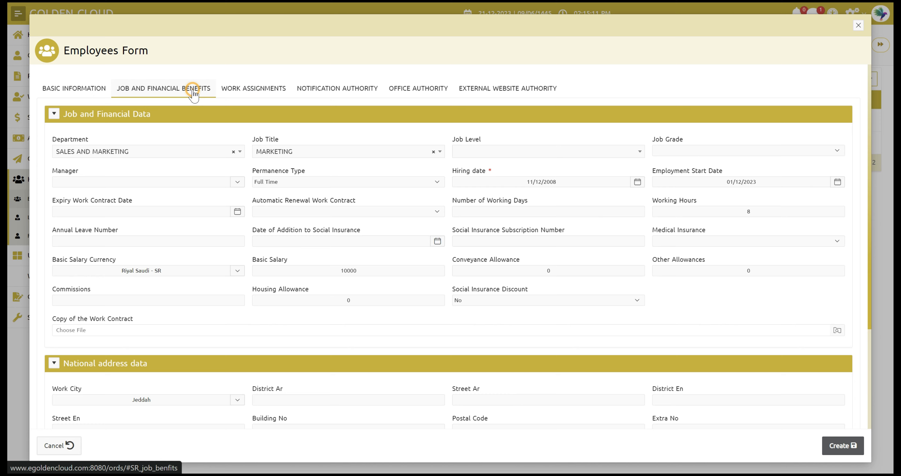
{"action": "left_click", "coordinate": [94, 90]}
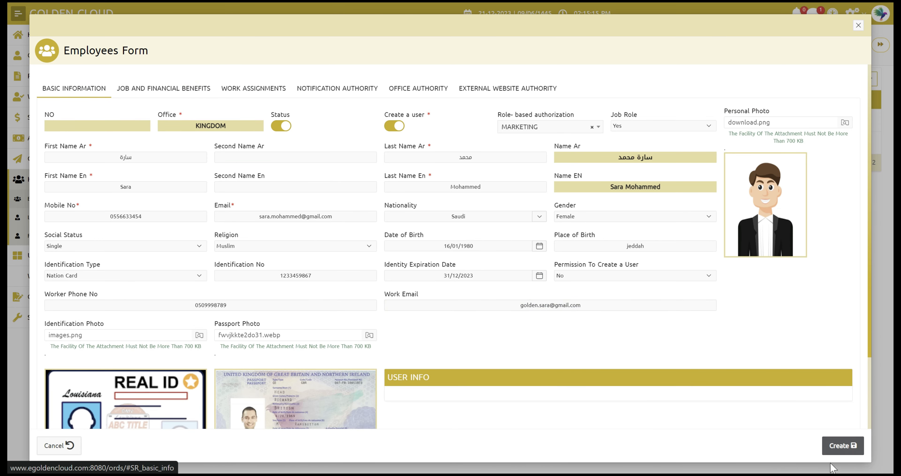
{"action": "left_click", "coordinate": [838, 448]}
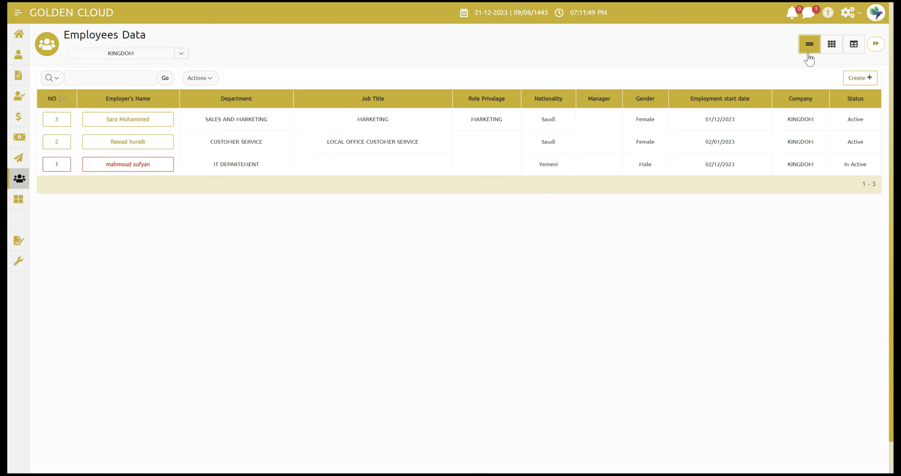
{"action": "left_click", "coordinate": [832, 45]}
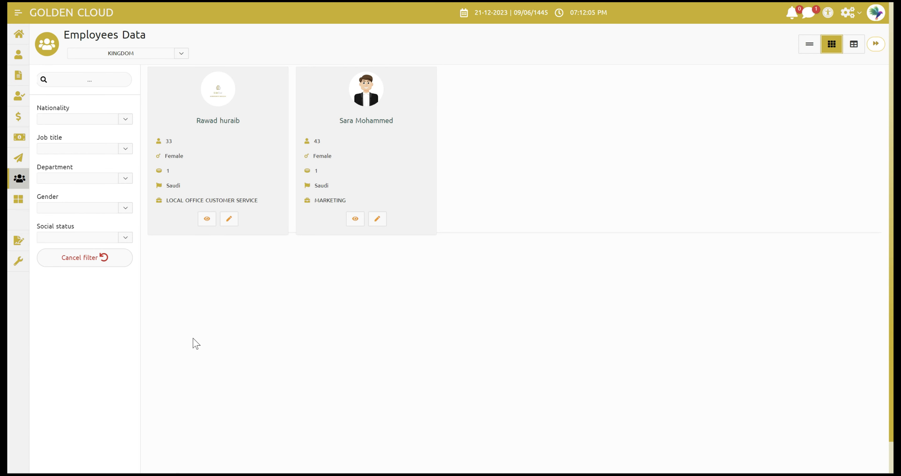
{"action": "left_click", "coordinate": [854, 47]}
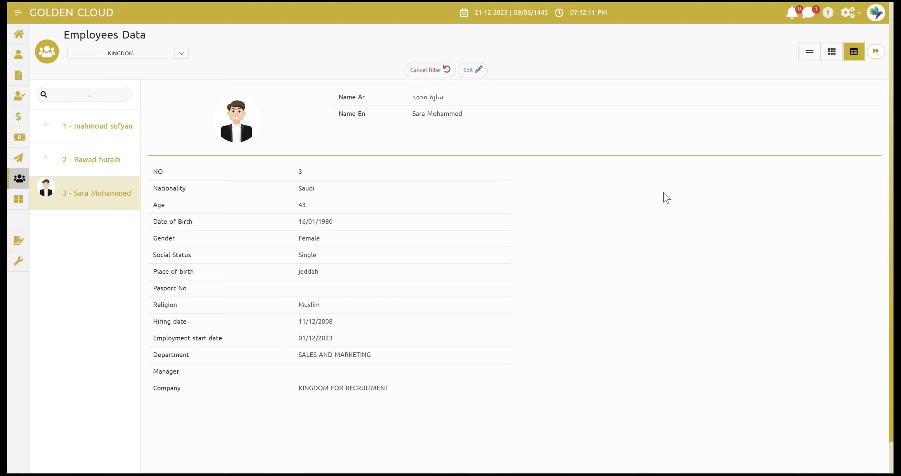
{"action": "left_click", "coordinate": [94, 167]}
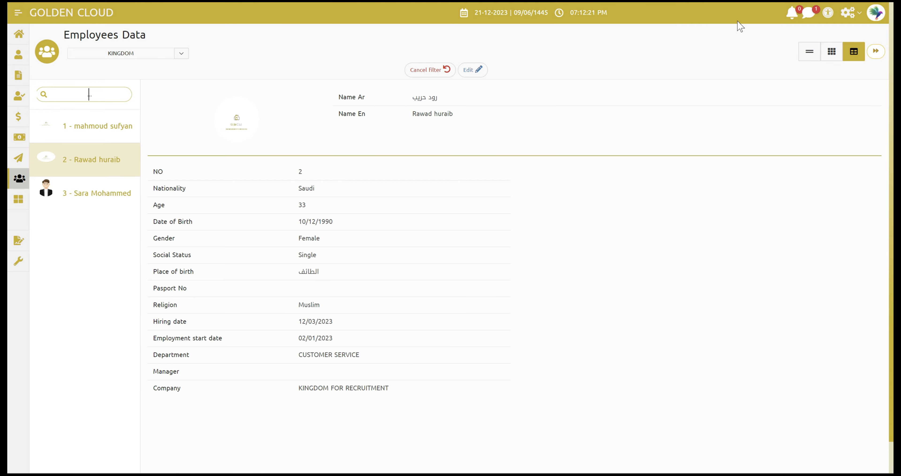
{"action": "left_click", "coordinate": [809, 54]}
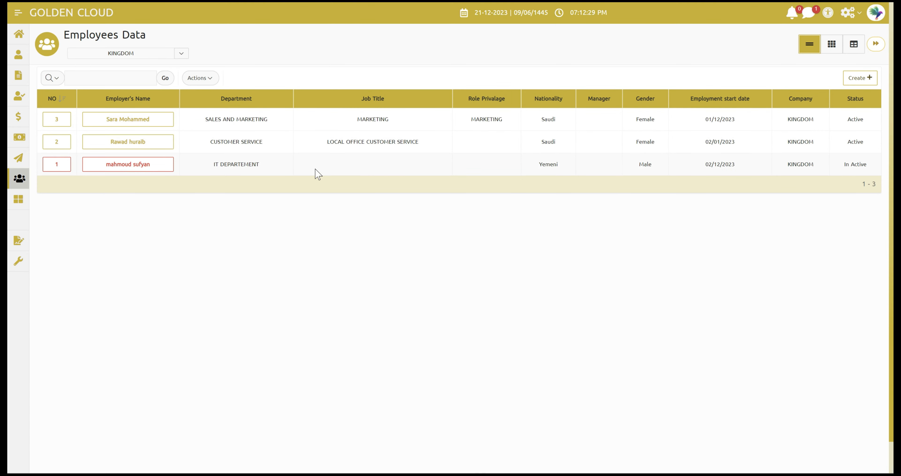
Step: Bring up the table's Download options from Actions, then close them without downloading
{"action": "left_click", "coordinate": [198, 81]}
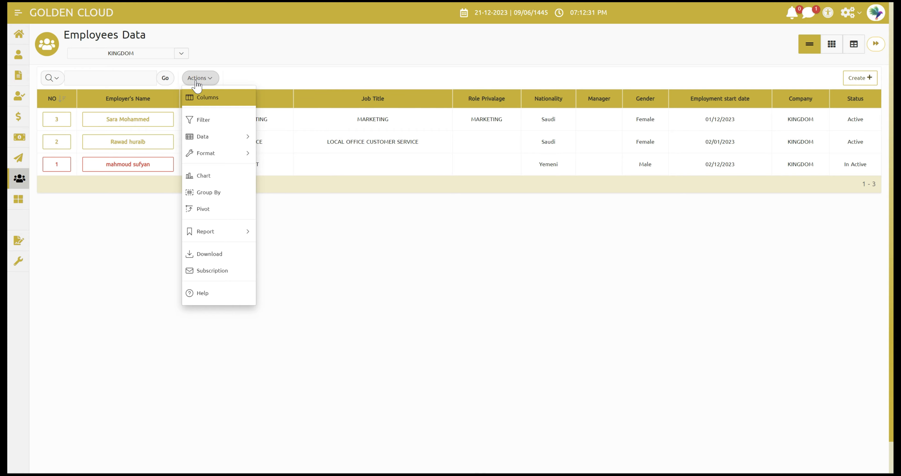
{"action": "left_click", "coordinate": [217, 256]}
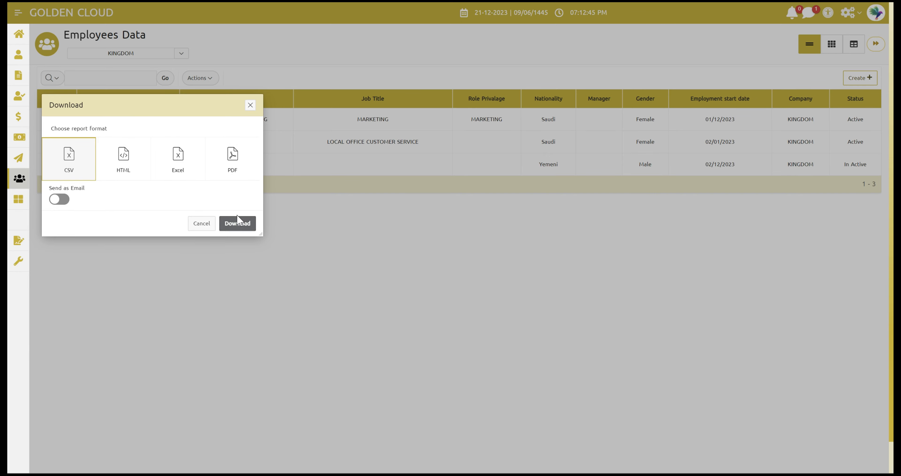
{"action": "left_click", "coordinate": [250, 105]}
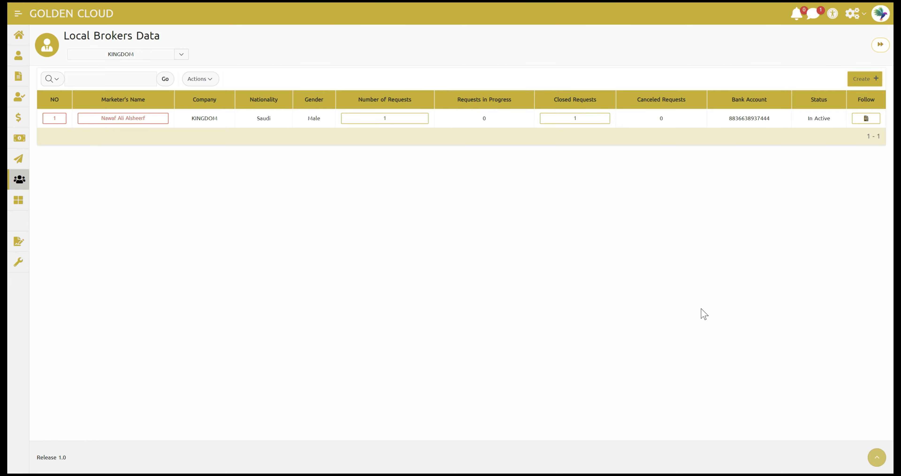
Step: Start a new Local Broker record, check its Prices tab, and leave Create a user switched off
{"action": "left_click", "coordinate": [855, 86]}
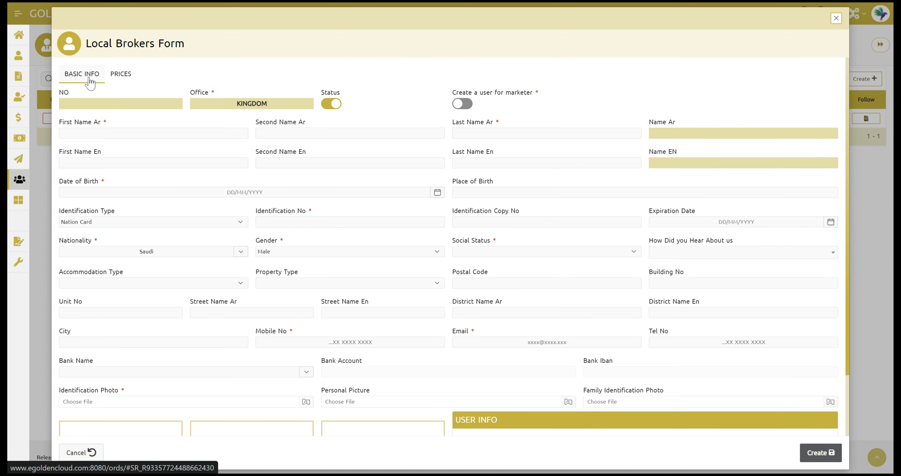
{"action": "left_click", "coordinate": [122, 75]}
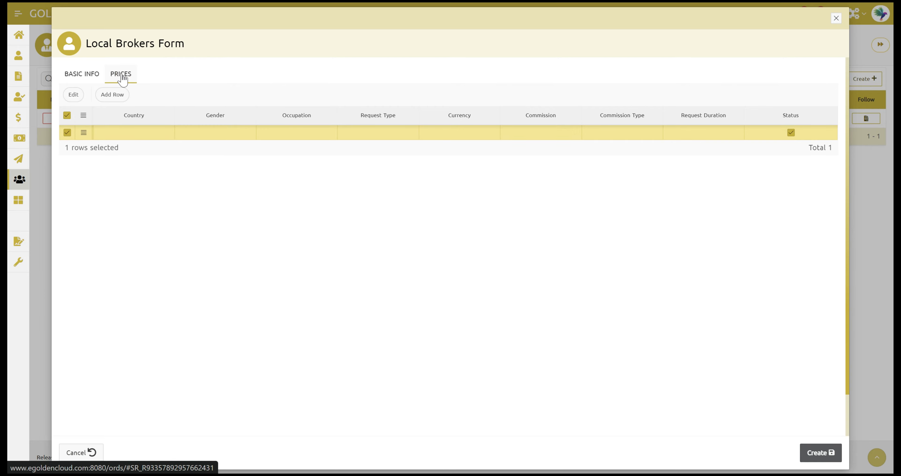
{"action": "left_click", "coordinate": [84, 75]}
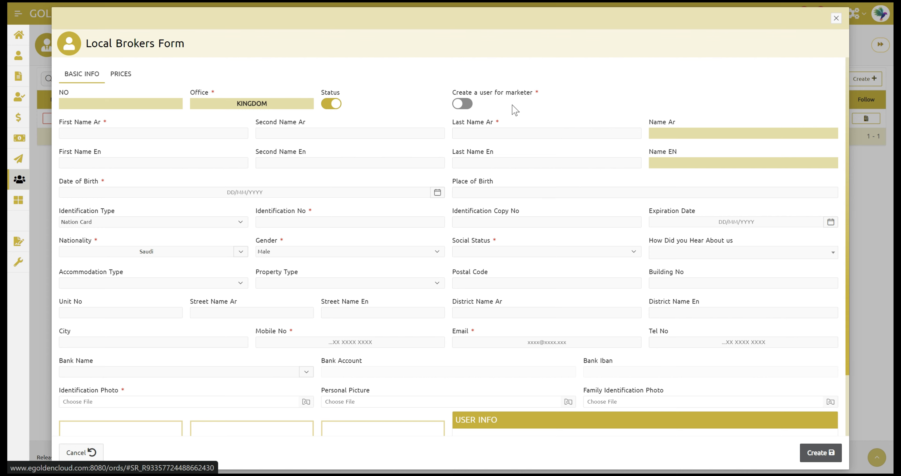
{"action": "left_click", "coordinate": [463, 104]}
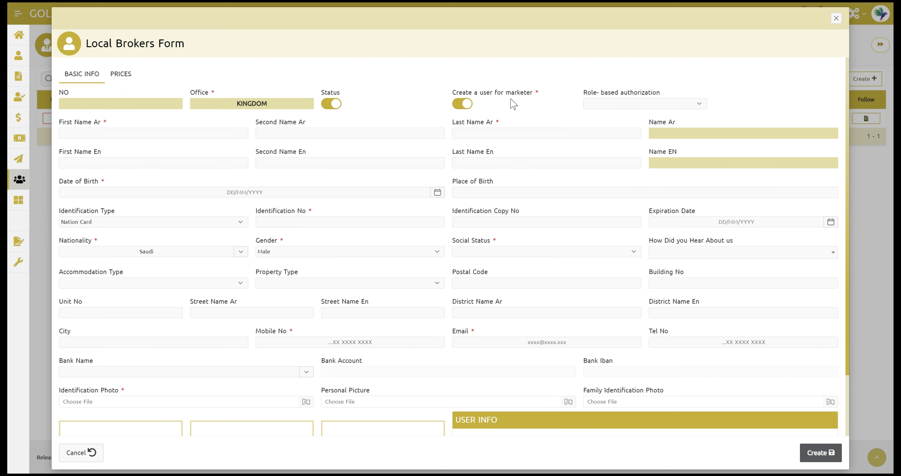
{"action": "left_click", "coordinate": [457, 103]}
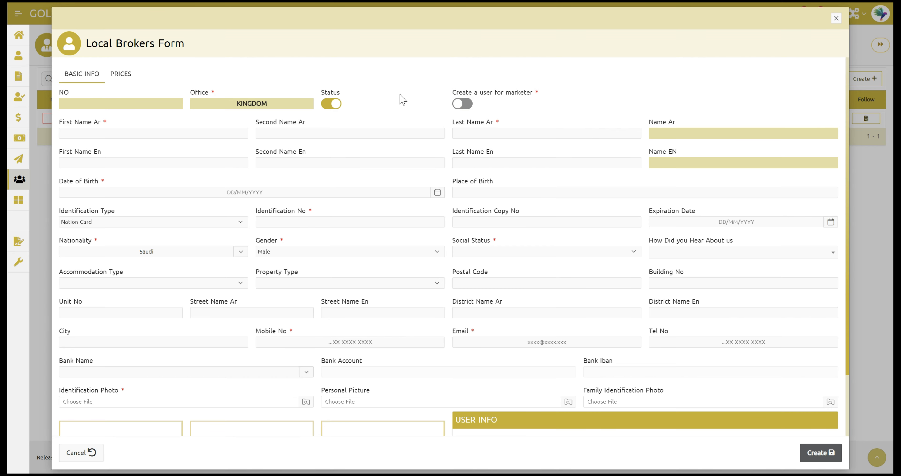
Step: Enter the broker's Arabic first and last names, then the English first and last names
{"action": "left_click", "coordinate": [187, 132]}
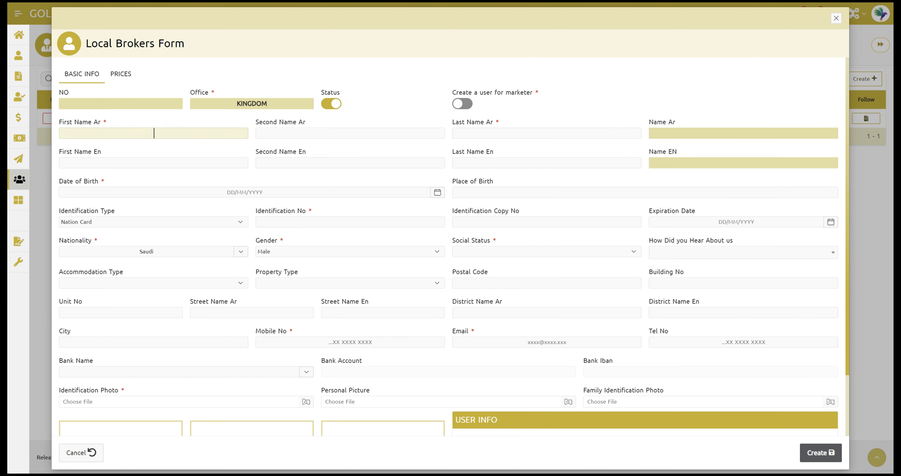
{"action": "left_click", "coordinate": [154, 133]}
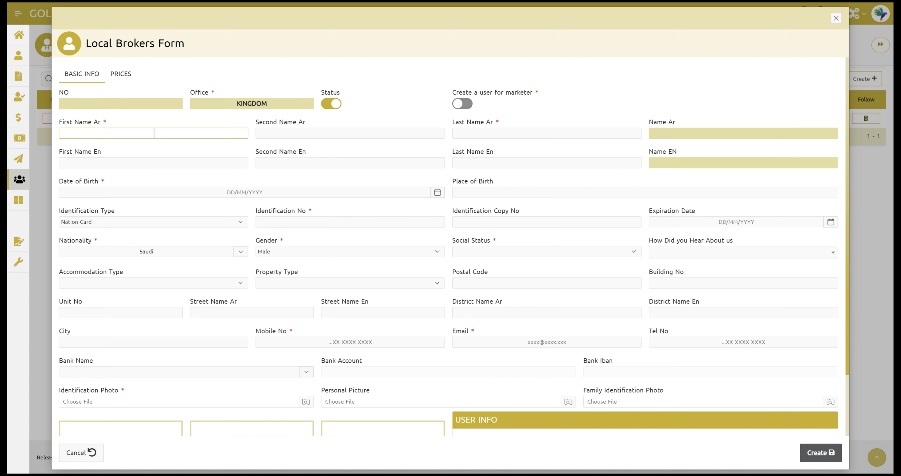
{"action": "left_click", "coordinate": [482, 131]}
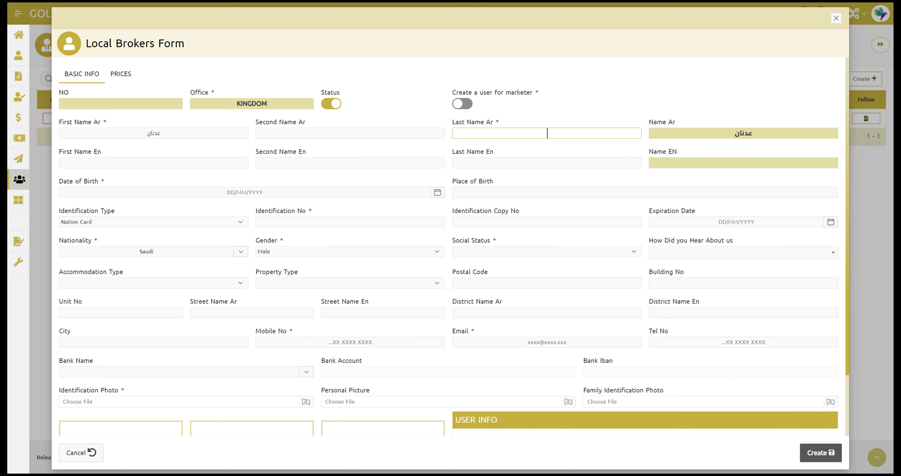
{"action": "left_click", "coordinate": [138, 163]}
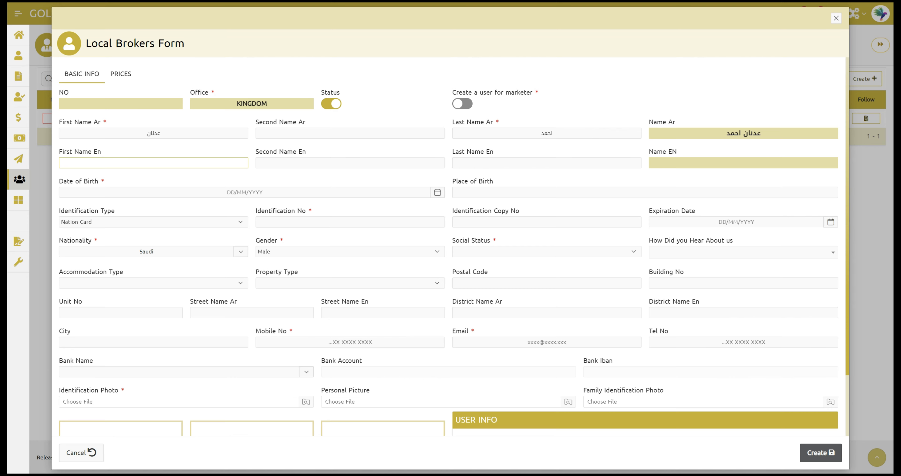
{"action": "left_click", "coordinate": [479, 162]}
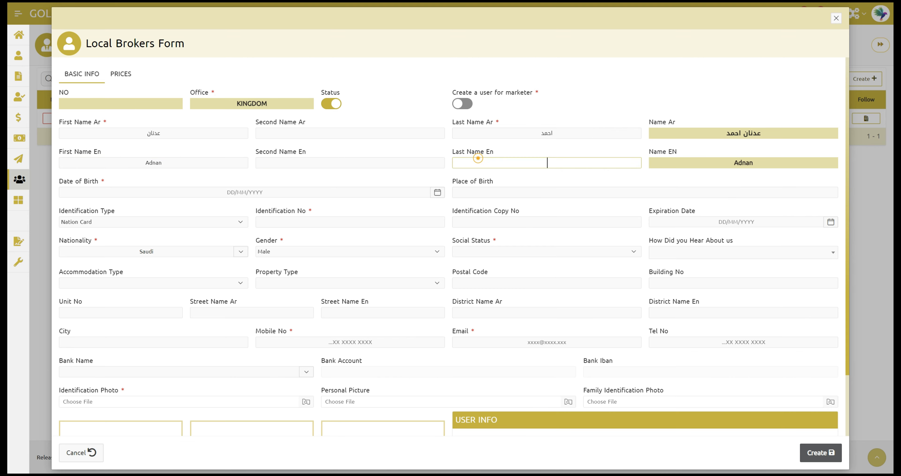
{"action": "left_click", "coordinate": [295, 204]}
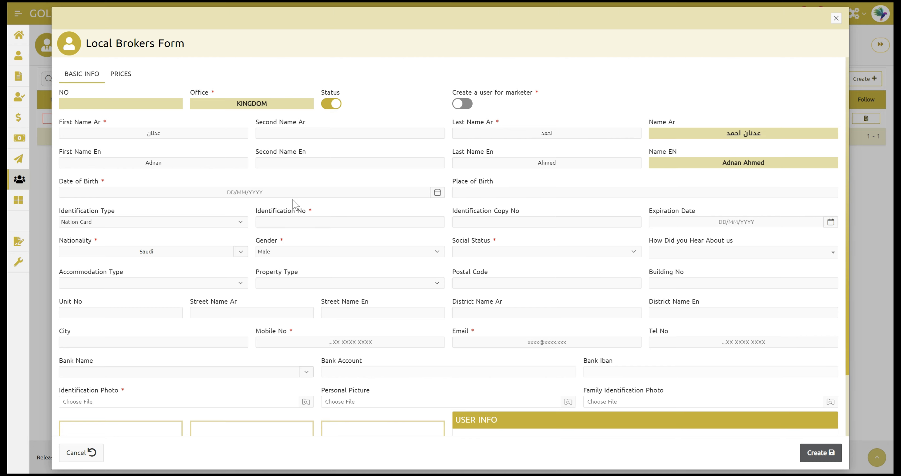
{"action": "left_click", "coordinate": [288, 193]}
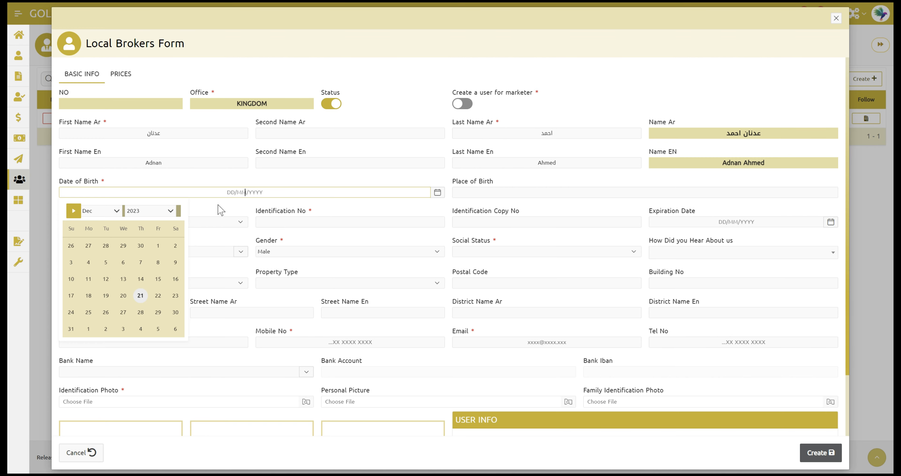
{"action": "type", "text": "02/10/1990"}
{"action": "left_click", "coordinate": [309, 179]}
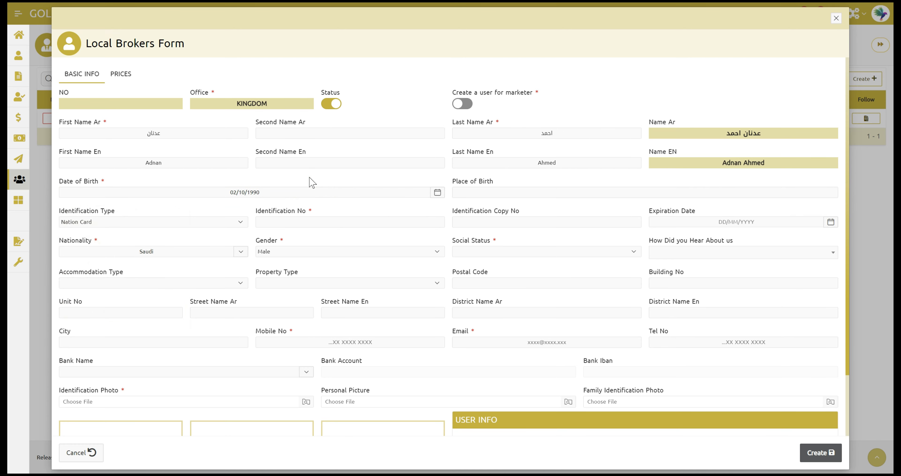
{"action": "left_click", "coordinate": [460, 193]}
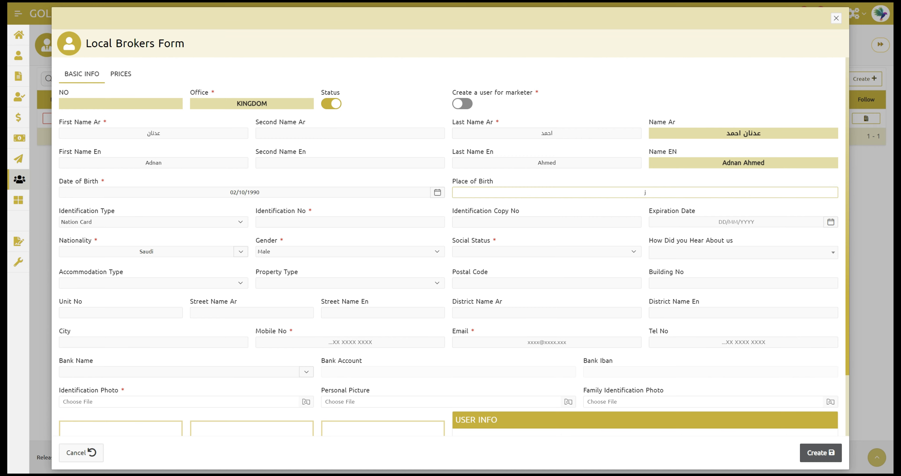
{"action": "type", "text": "jeddah"}
Step: Choose Iqama as identification type, enter its ID number, and set copy number 3
{"action": "left_click", "coordinate": [143, 221]}
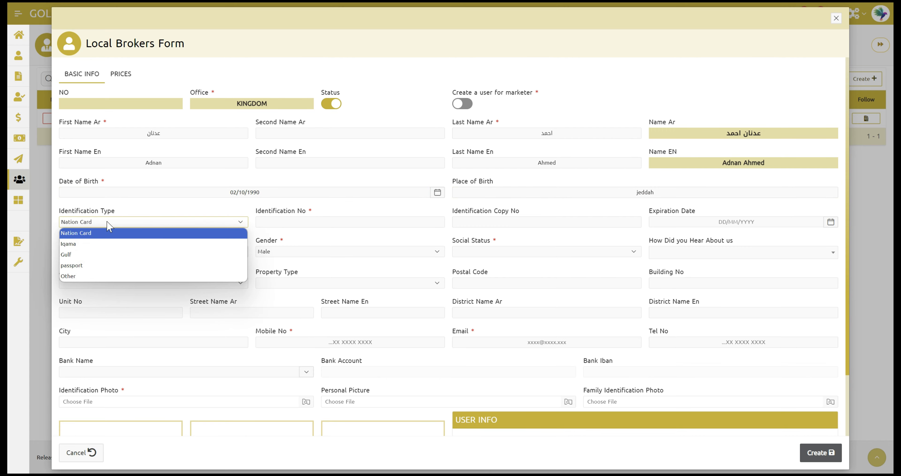
{"action": "left_click", "coordinate": [79, 243]}
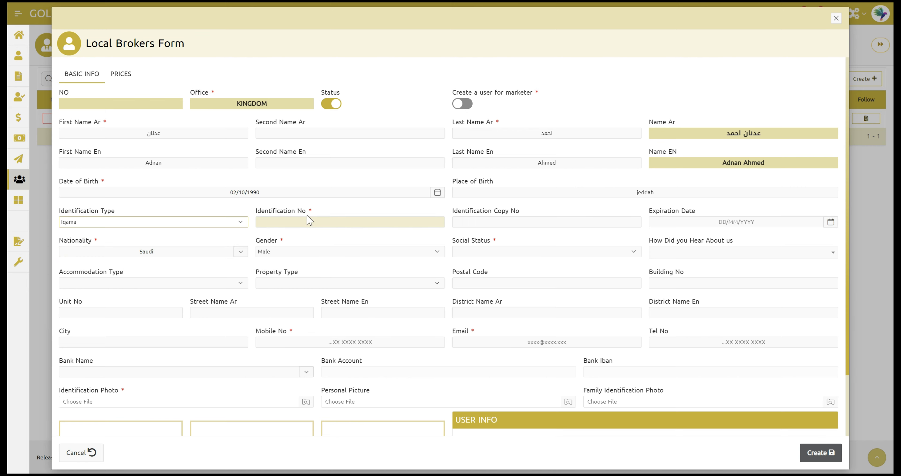
{"action": "left_click", "coordinate": [297, 232]}
{"action": "left_click", "coordinate": [293, 221]}
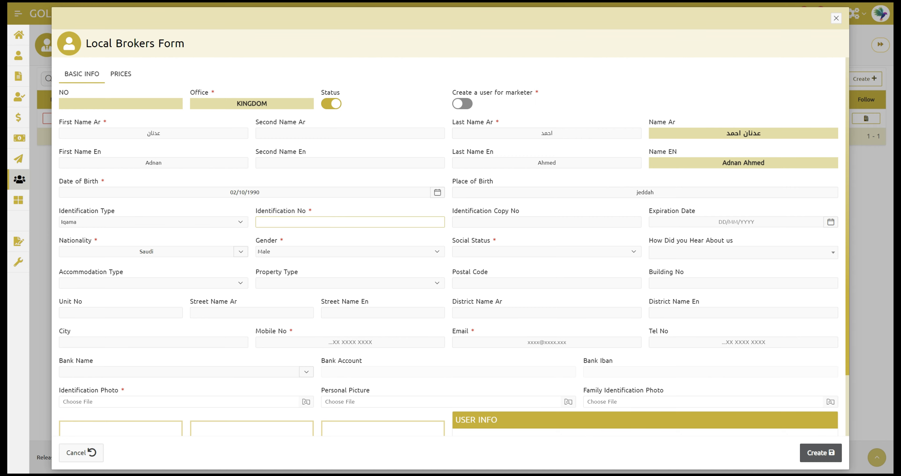
{"action": "left_click", "coordinate": [489, 220]}
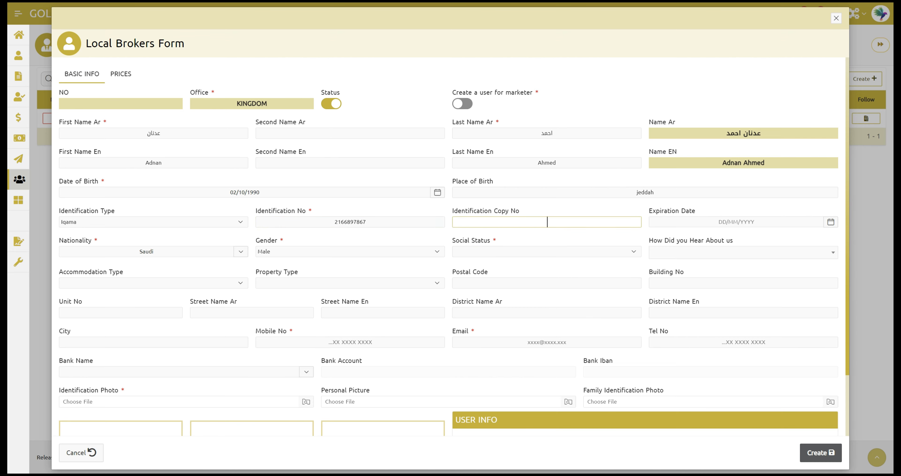
{"action": "type", "text": "3"}
{"action": "left_click", "coordinate": [663, 218]}
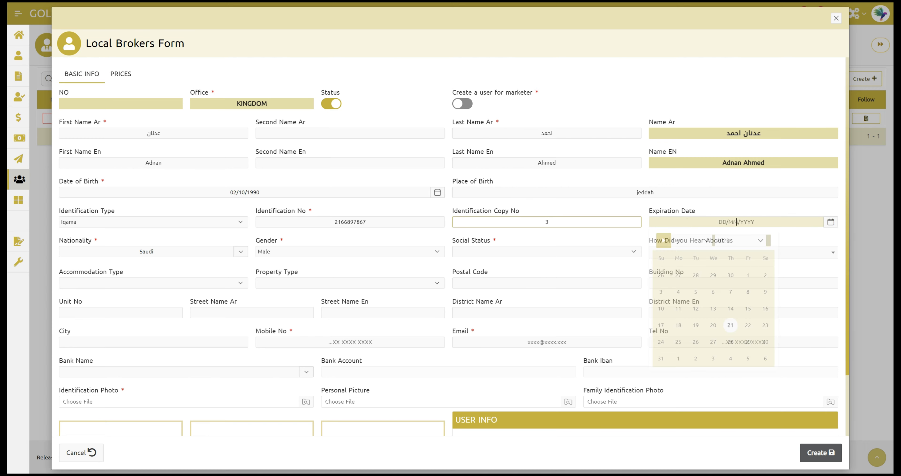
Step: Set ID expiry 31/12/2023, nationality Jordan, gender Male and social status Married
{"action": "left_click", "coordinate": [660, 358]}
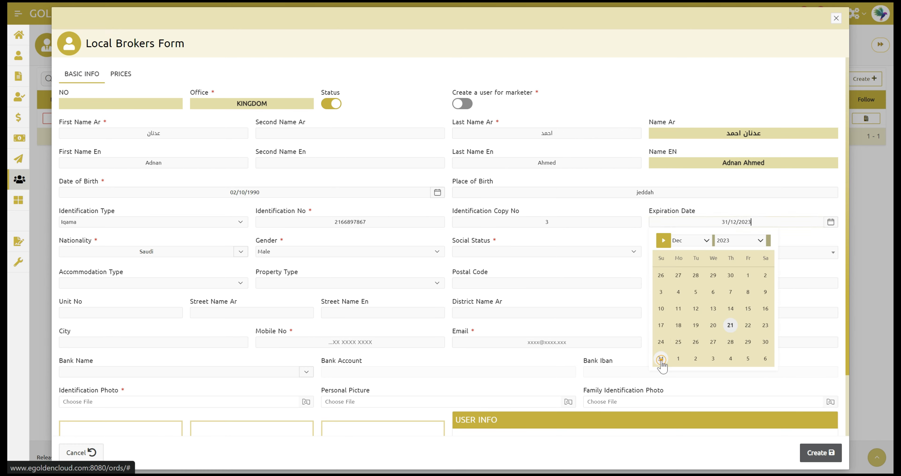
{"action": "left_click", "coordinate": [115, 254]}
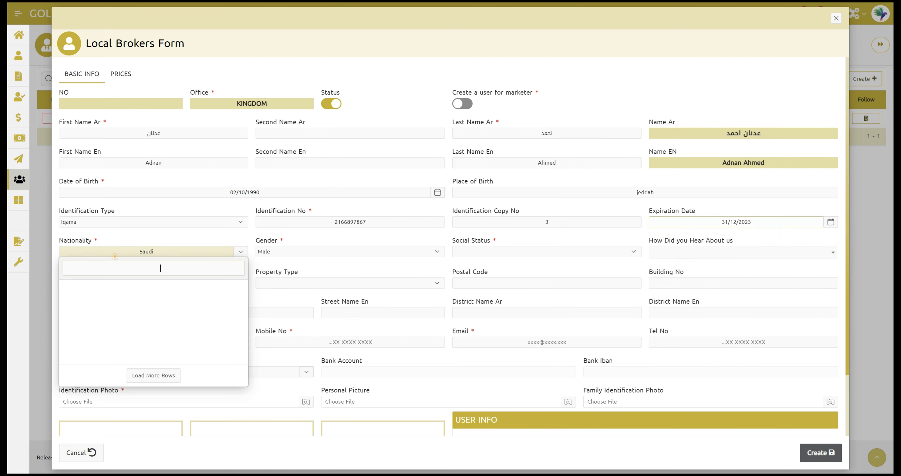
{"action": "left_click", "coordinate": [139, 271]}
{"action": "type", "text": "jor"}
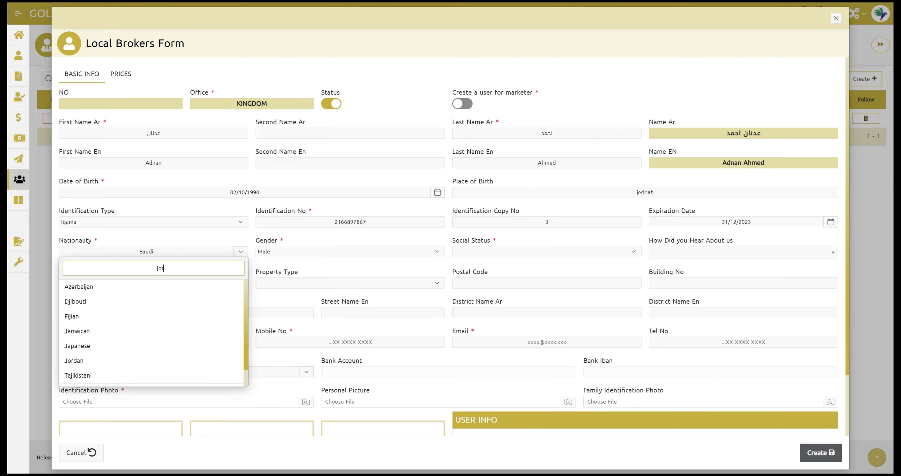
{"action": "left_click", "coordinate": [127, 292]}
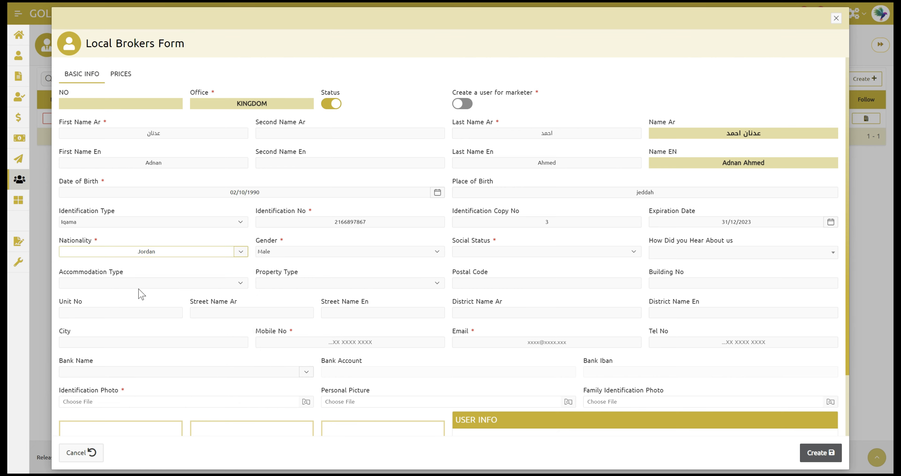
{"action": "left_click", "coordinate": [286, 251]}
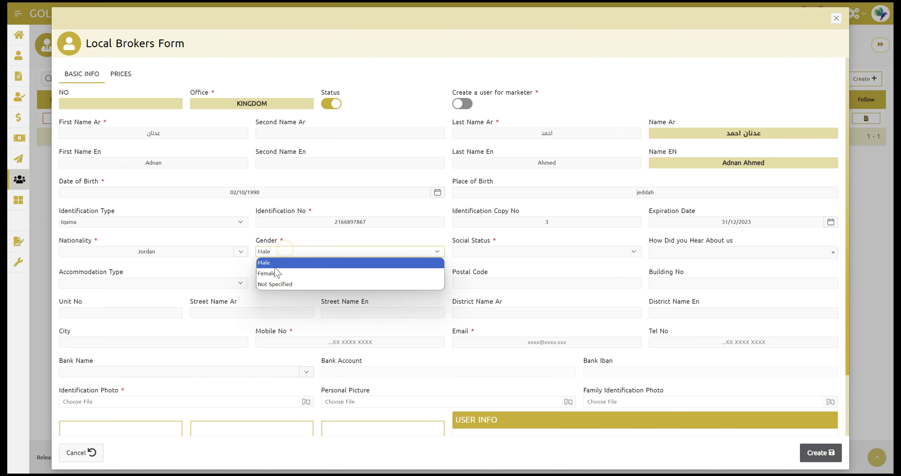
{"action": "left_click", "coordinate": [268, 263]}
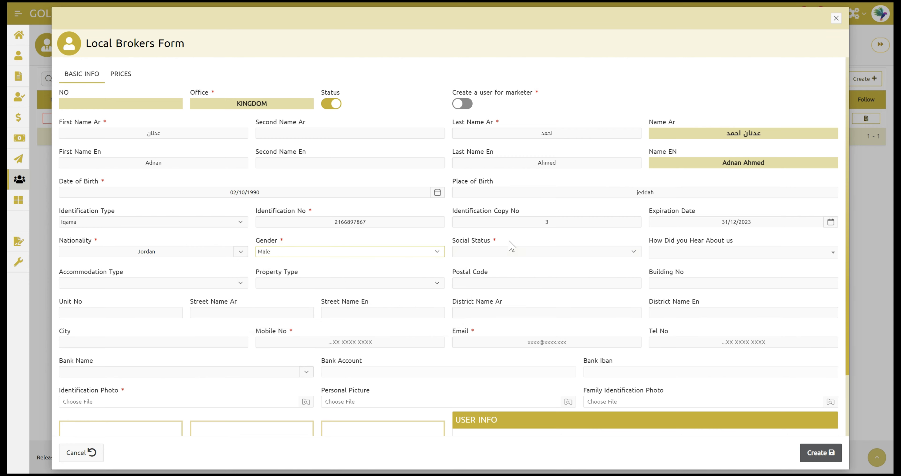
{"action": "left_click", "coordinate": [510, 251]}
{"action": "left_click", "coordinate": [474, 282]}
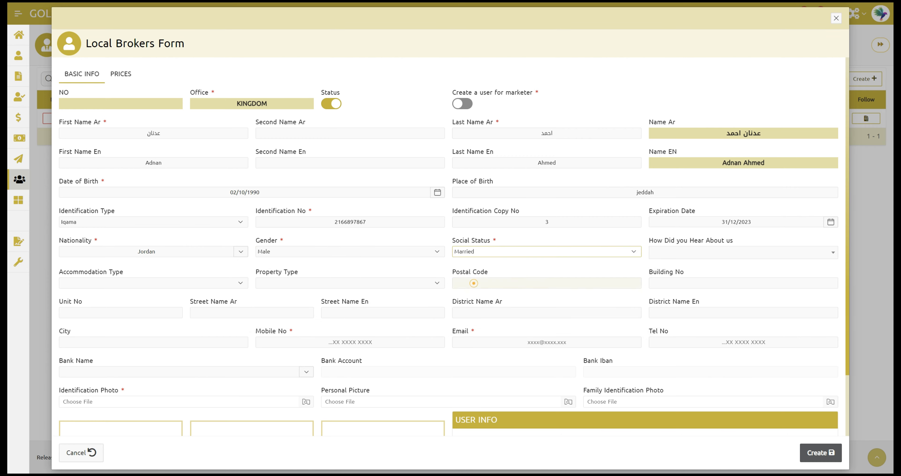
Step: Choose Website as referral source, Apartment accommodation and Owner property type
{"action": "left_click", "coordinate": [689, 252]}
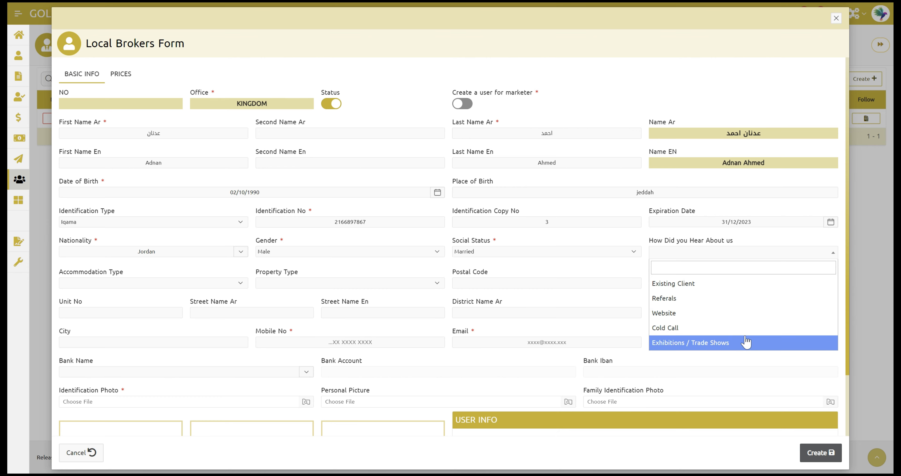
{"action": "left_click", "coordinate": [694, 313]}
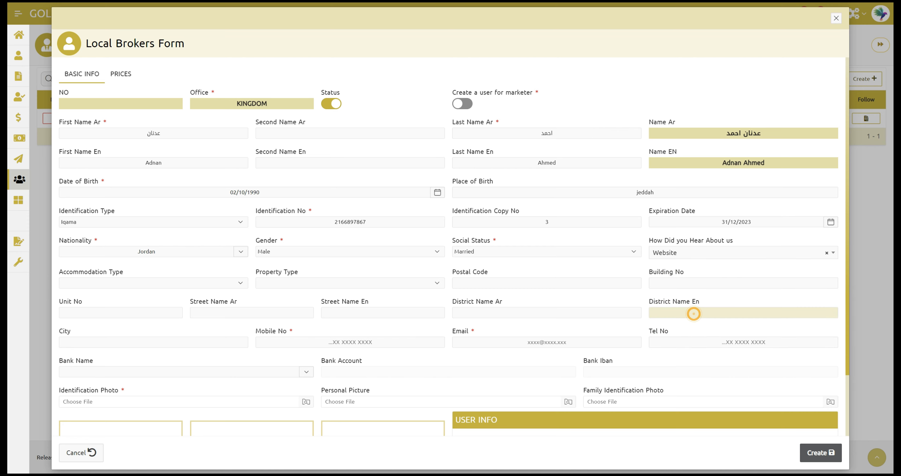
{"action": "left_click", "coordinate": [156, 285]}
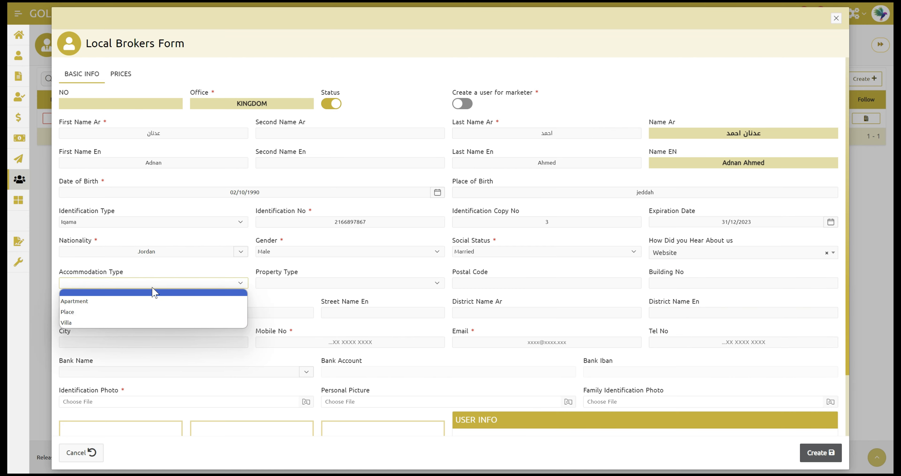
{"action": "left_click", "coordinate": [83, 303]}
{"action": "left_click", "coordinate": [278, 282]}
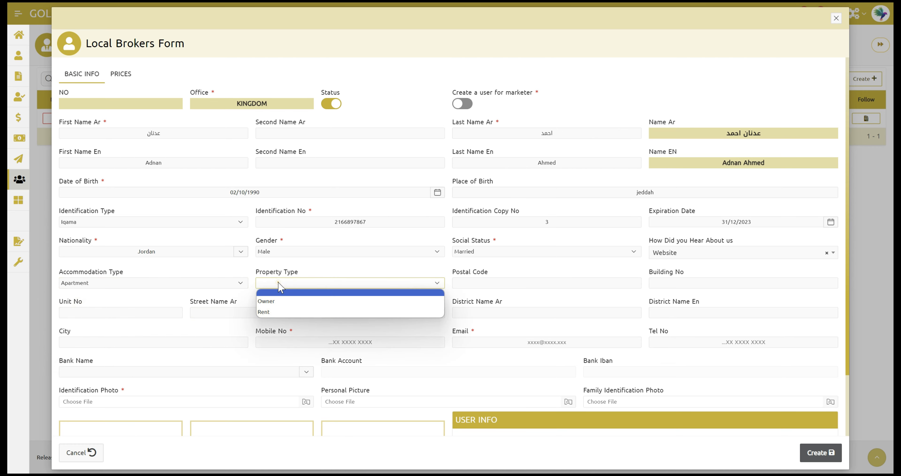
{"action": "left_click", "coordinate": [277, 300]}
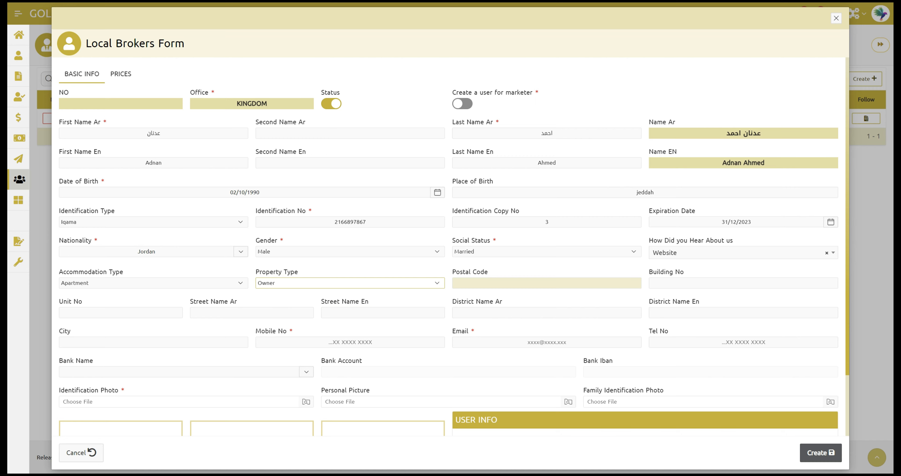
Step: Enter the broker's postal code and building number
{"action": "left_click", "coordinate": [548, 282]}
{"action": "type", "text": "6679"}
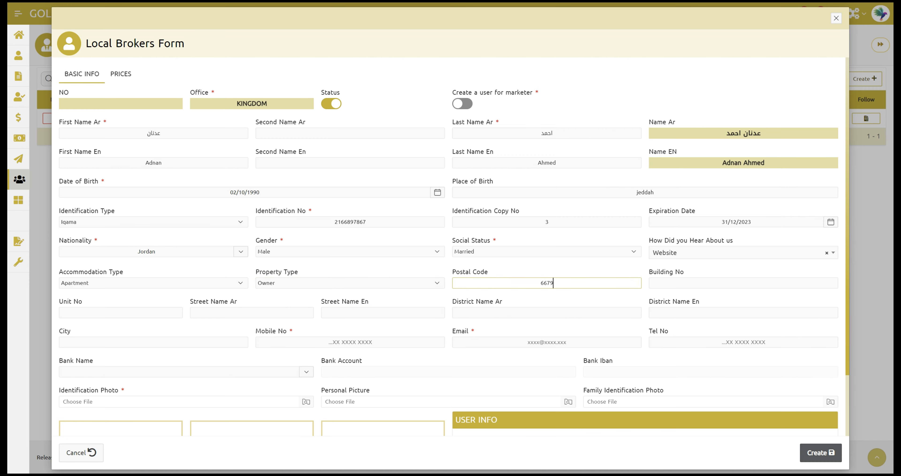
{"action": "type", "text": "8657"}
{"action": "left_click", "coordinate": [674, 283]}
{"action": "type", "text": "22"}
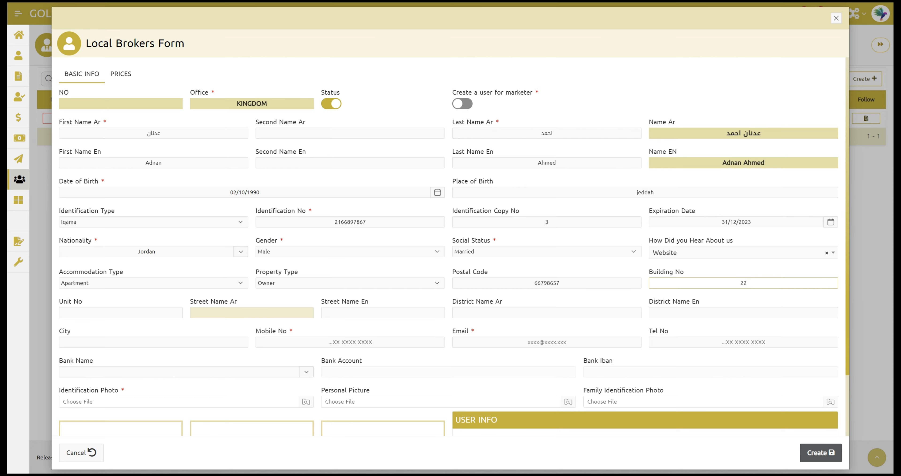
Step: Enter the broker's mobile number and e-mail address, correcting a typo in the e-mail
{"action": "left_click", "coordinate": [287, 342]}
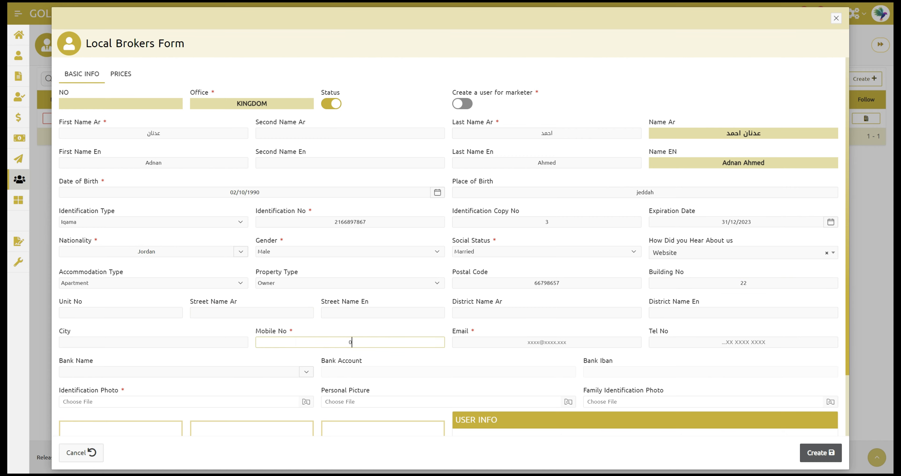
{"action": "left_click", "coordinate": [471, 341]}
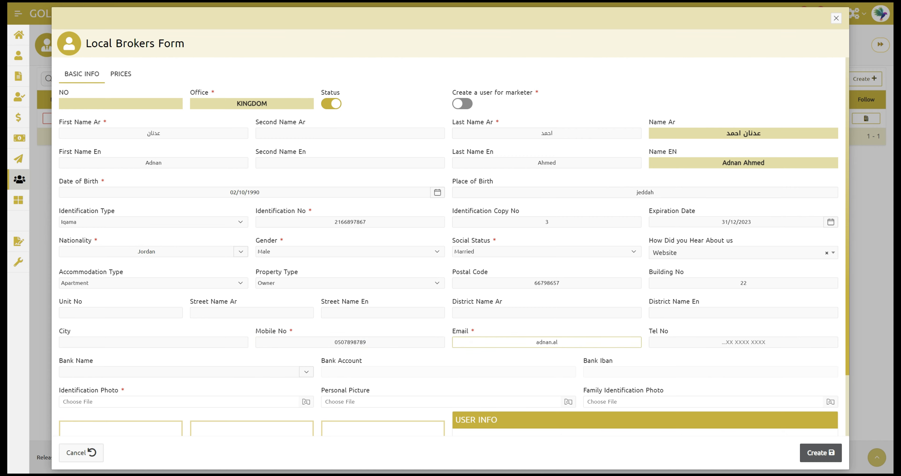
{"action": "left_click_drag", "start_coordinate": [846, 210], "coordinate": [847, 275]}
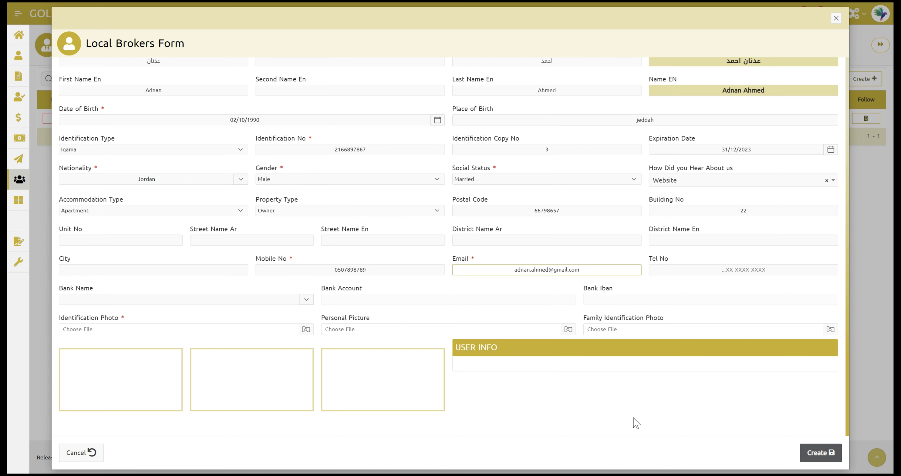
Step: Attach images.png as the broker's identification photo, replacing the passport image first chosen
{"action": "left_click", "coordinate": [119, 329]}
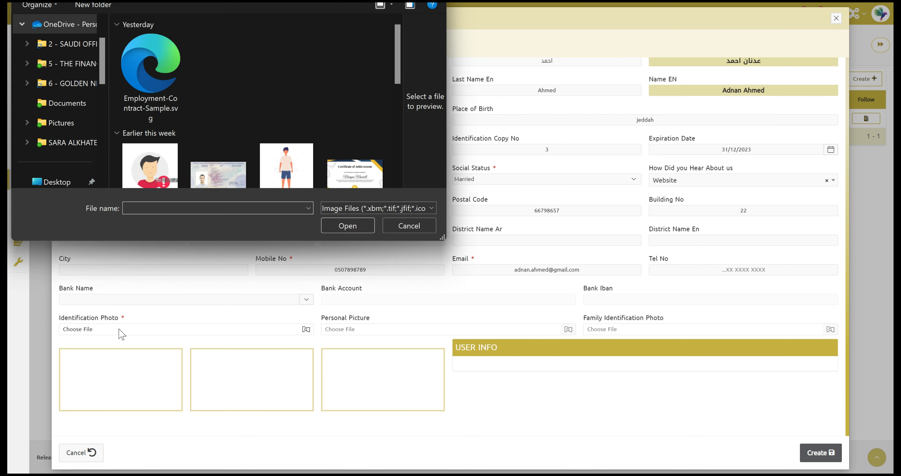
{"action": "left_click", "coordinate": [246, 171]}
{"action": "left_click", "coordinate": [349, 229]}
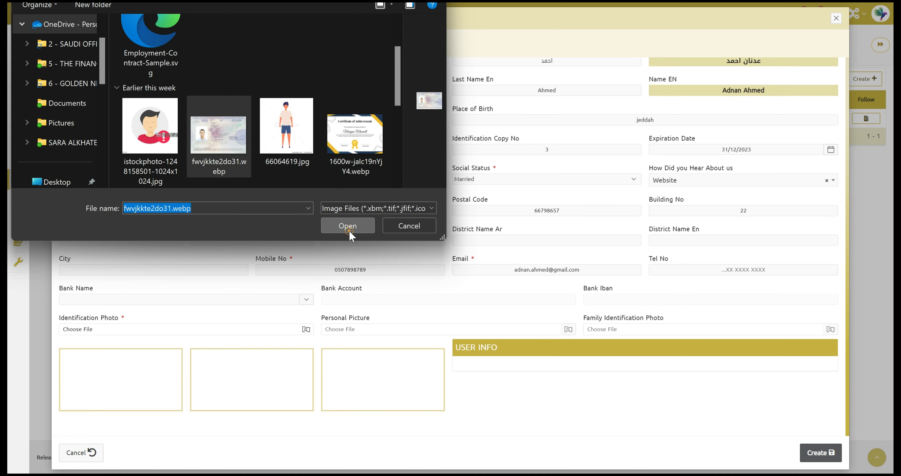
{"action": "left_click", "coordinate": [195, 327]}
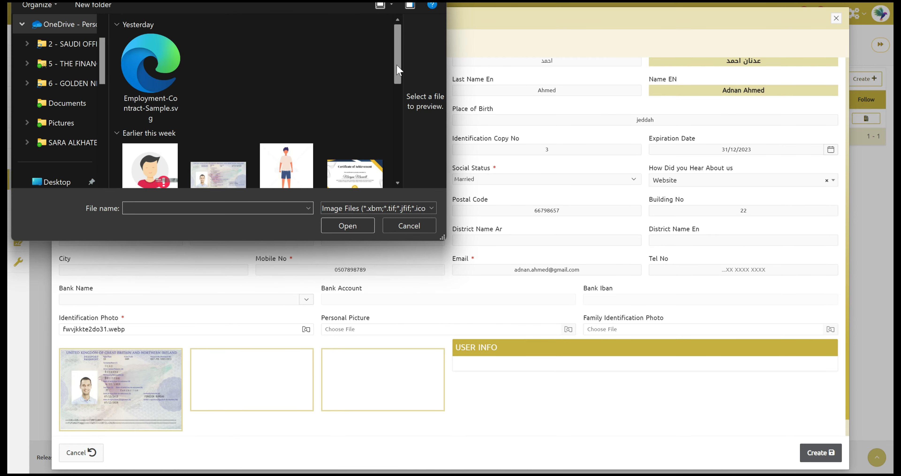
{"action": "scroll", "coordinate": [398, 90], "scroll_direction": "down", "scroll_amount": 2}
{"action": "scroll", "coordinate": [397, 91], "scroll_direction": "down", "scroll_amount": 3}
{"action": "left_click", "coordinate": [288, 145]}
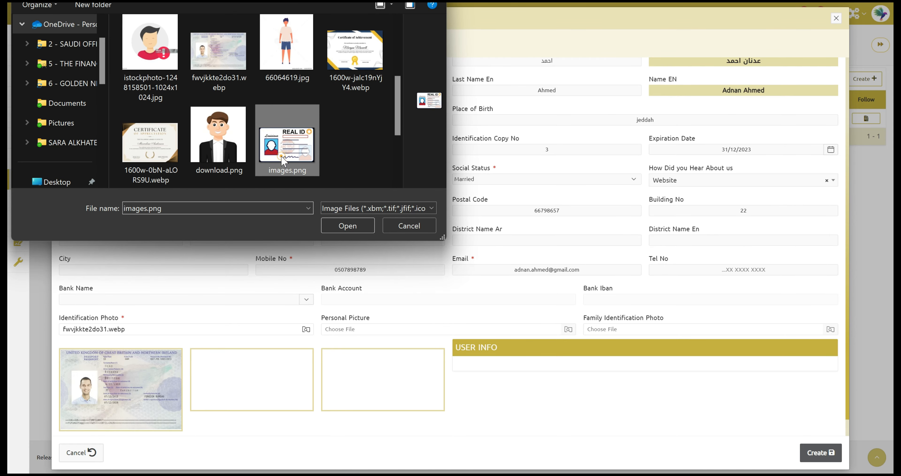
{"action": "left_click", "coordinate": [353, 231]}
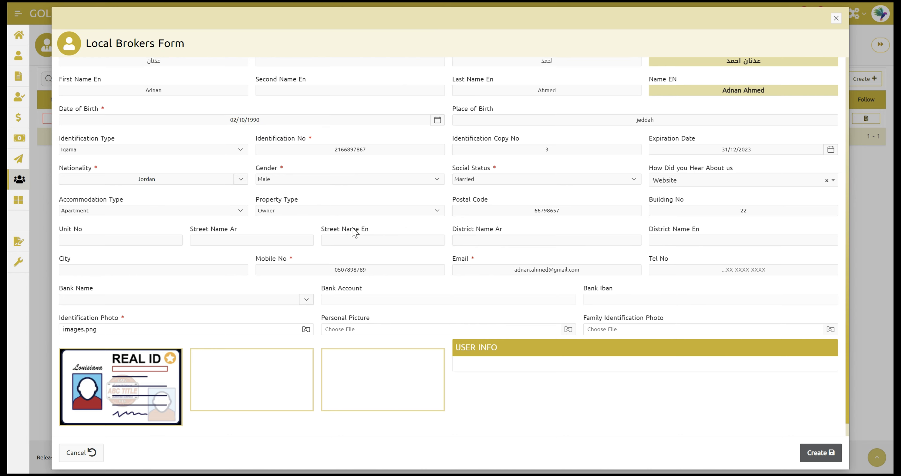
Step: Attach download.png as the broker's personal picture
{"action": "left_click", "coordinate": [364, 332]}
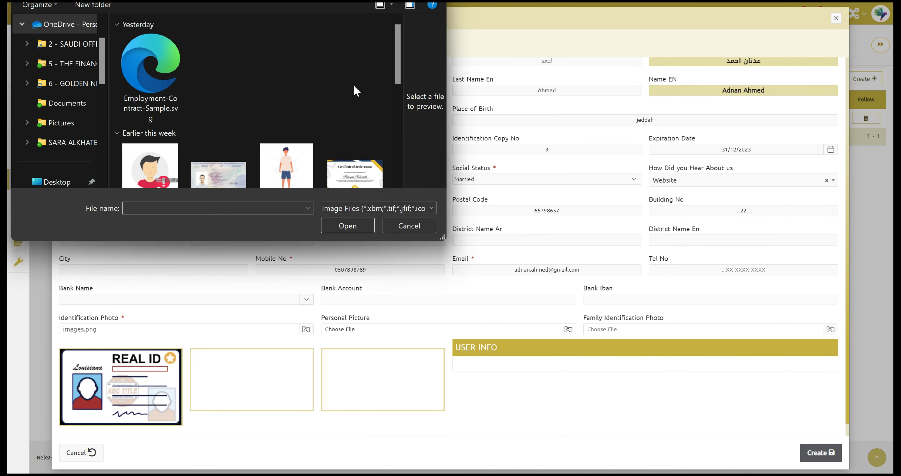
{"action": "scroll", "coordinate": [346, 95], "scroll_direction": "down", "scroll_amount": 5}
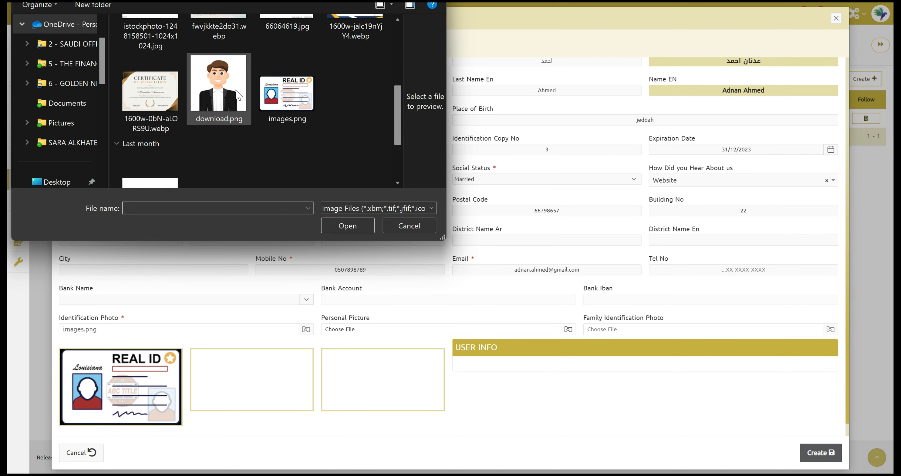
{"action": "left_click", "coordinate": [239, 95]}
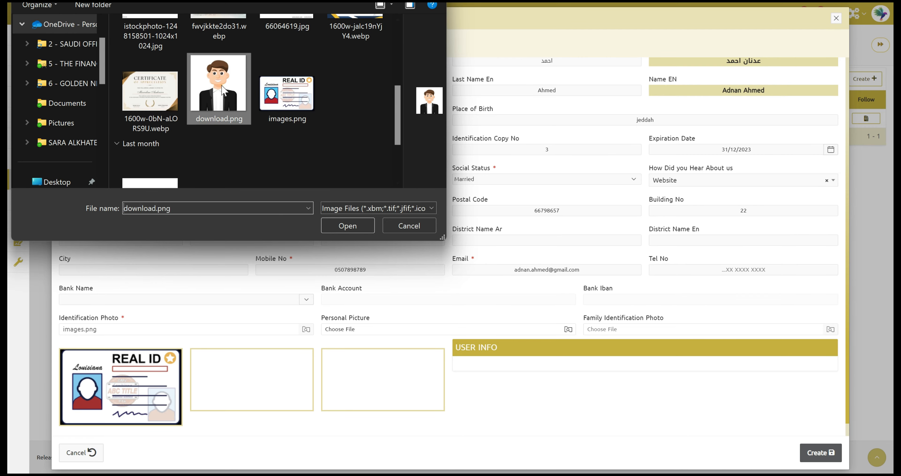
{"action": "left_click", "coordinate": [350, 231]}
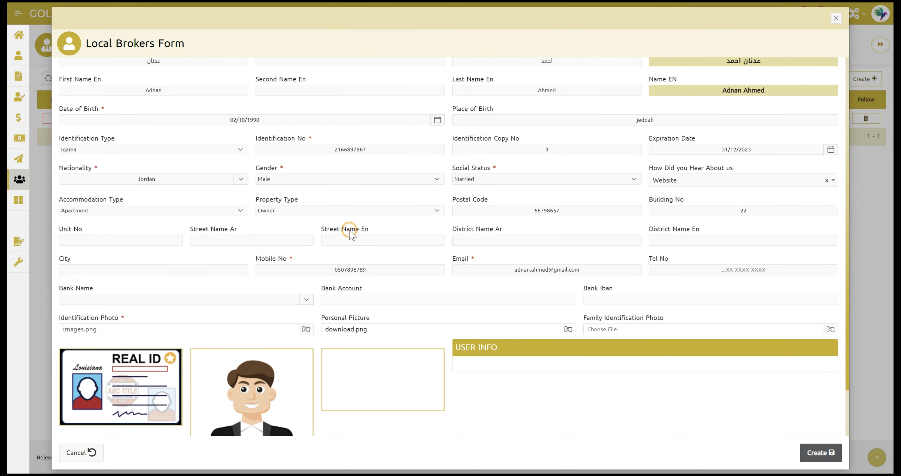
Step: Attach the passport image fwvjkkte2do31.webp as the Family Identification Photo
{"action": "left_click", "coordinate": [616, 329]}
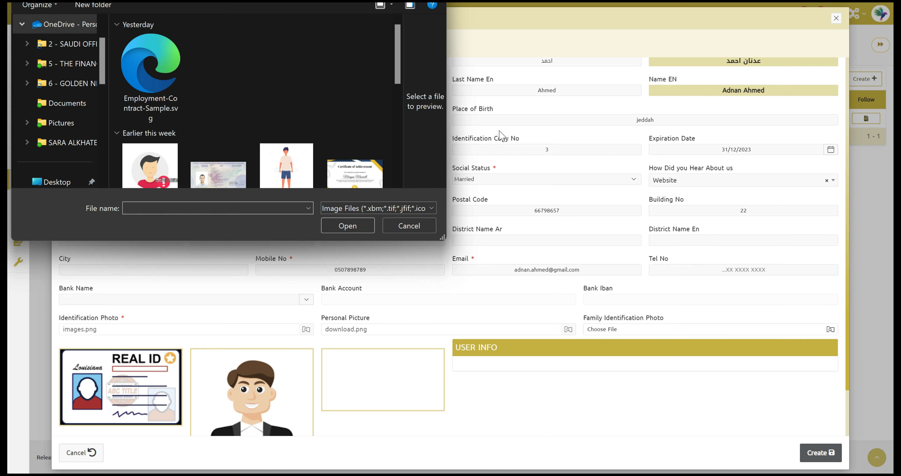
{"action": "scroll", "coordinate": [399, 62], "scroll_direction": "down", "scroll_amount": 3}
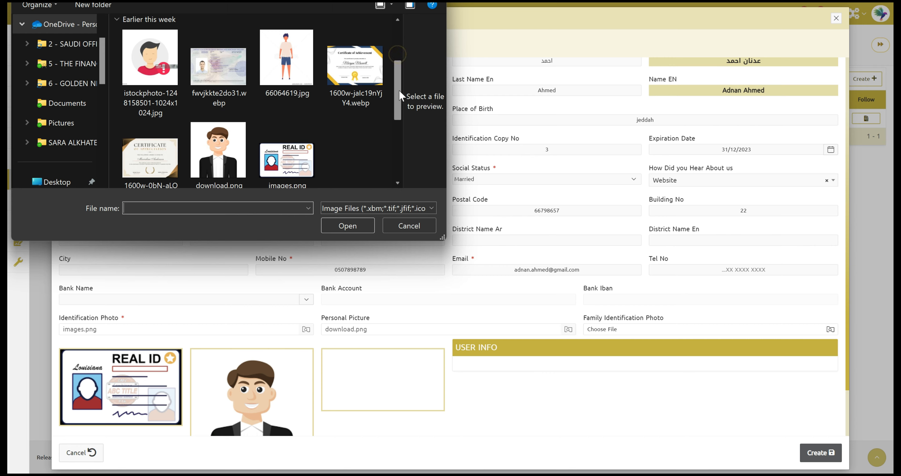
{"action": "left_click", "coordinate": [210, 70]}
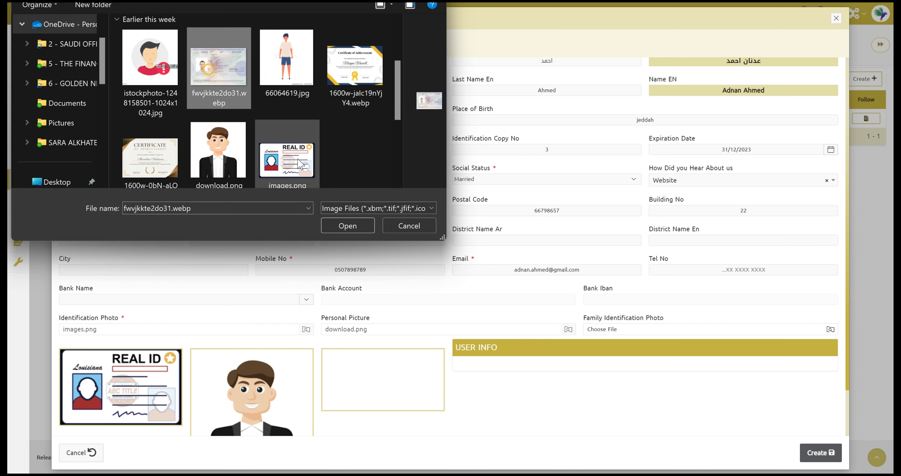
{"action": "left_click", "coordinate": [334, 229]}
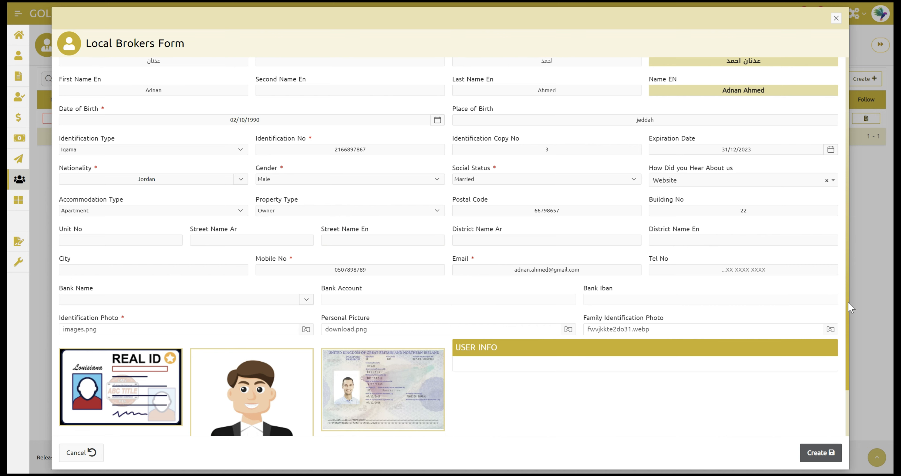
{"action": "scroll", "coordinate": [849, 306], "scroll_direction": "up", "scroll_amount": 3}
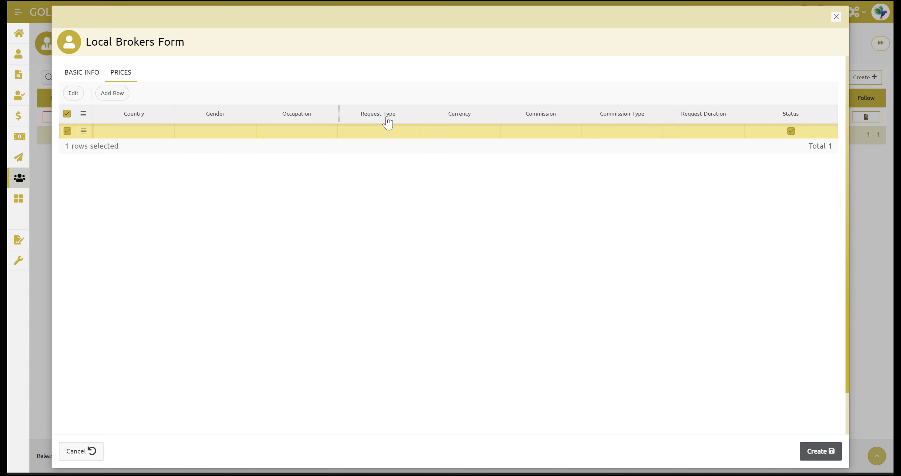
Step: Set the first price row to Philippines, Female, House Maid DH, New, currency Riyal Saudi - SR
{"action": "left_click", "coordinate": [133, 130]}
{"action": "left_click", "coordinate": [169, 131]}
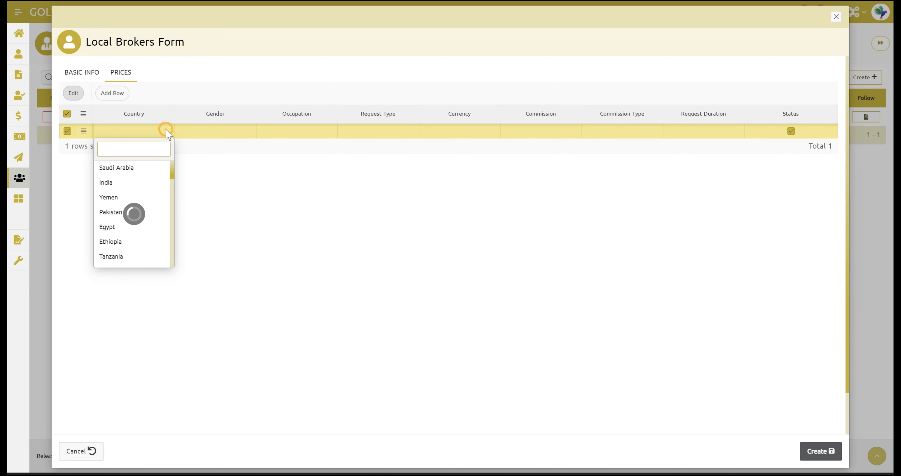
{"action": "type", "text": "ph"}
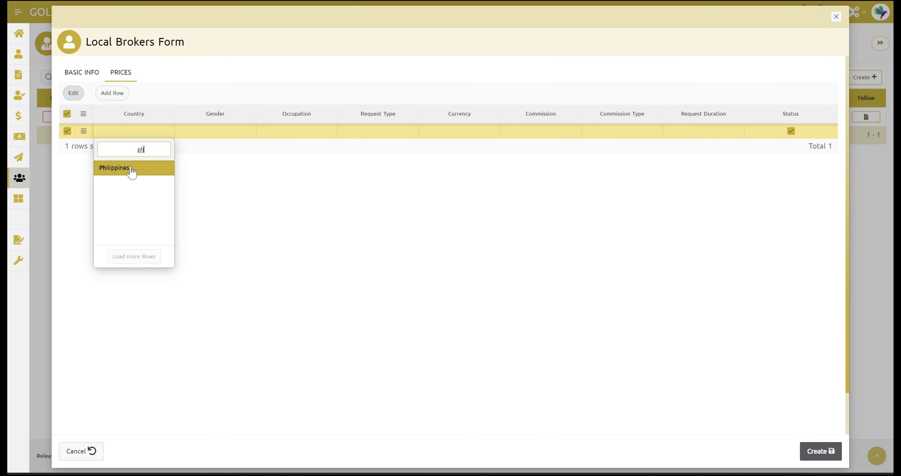
{"action": "left_click", "coordinate": [128, 168]}
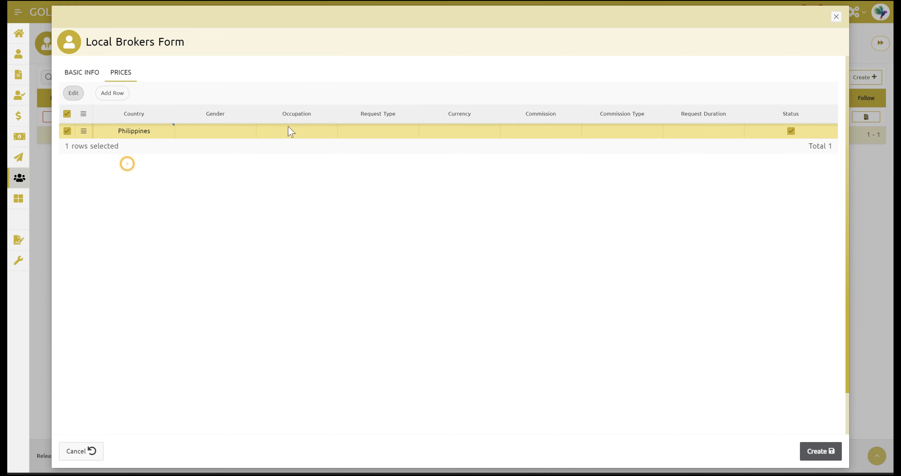
{"action": "left_click", "coordinate": [253, 134]}
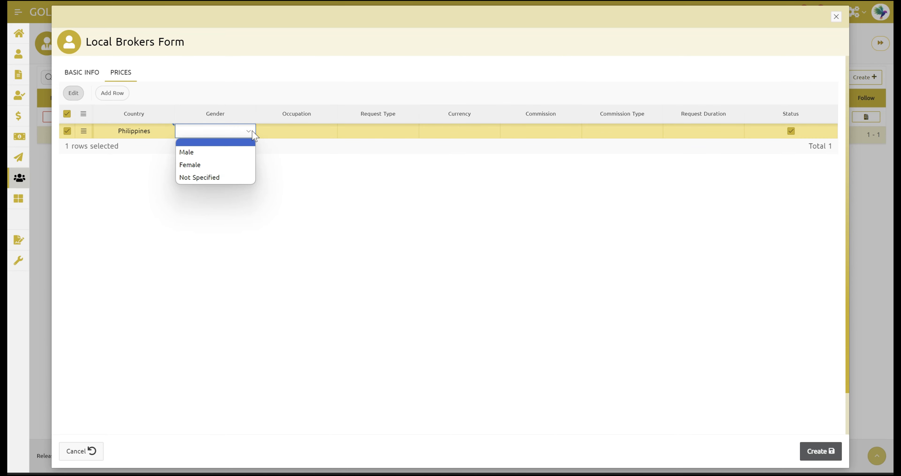
{"action": "left_click", "coordinate": [207, 164]}
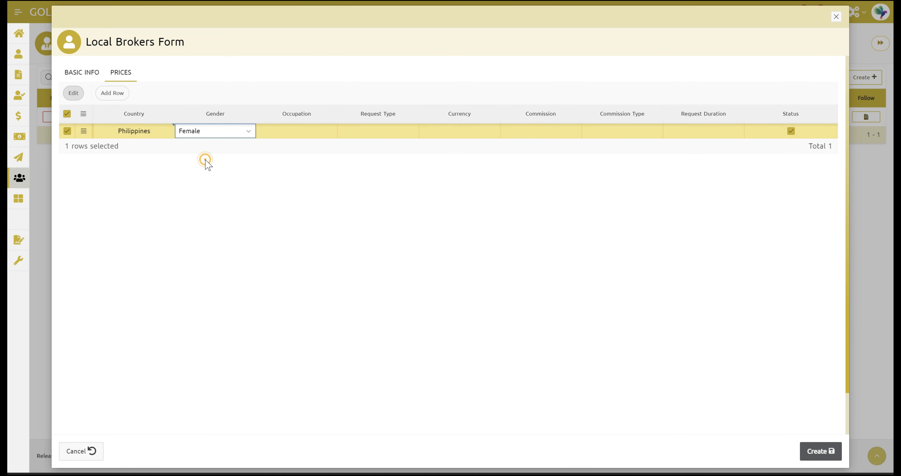
{"action": "left_click", "coordinate": [321, 133]}
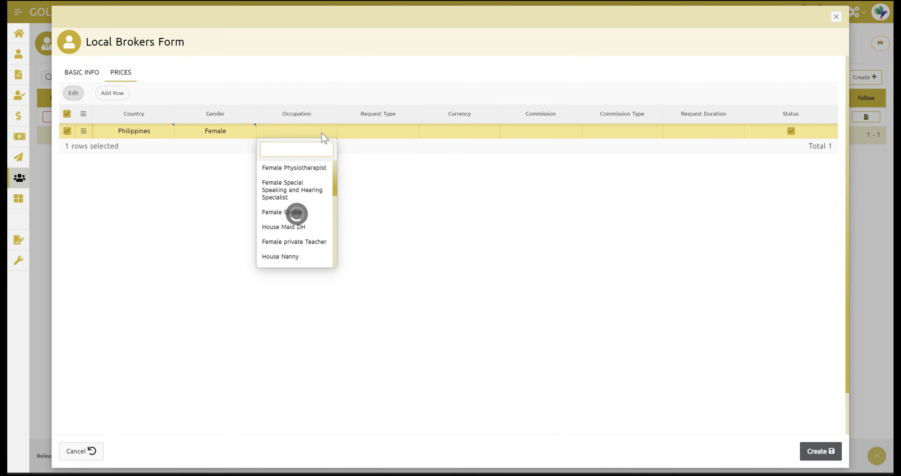
{"action": "left_click", "coordinate": [313, 227]}
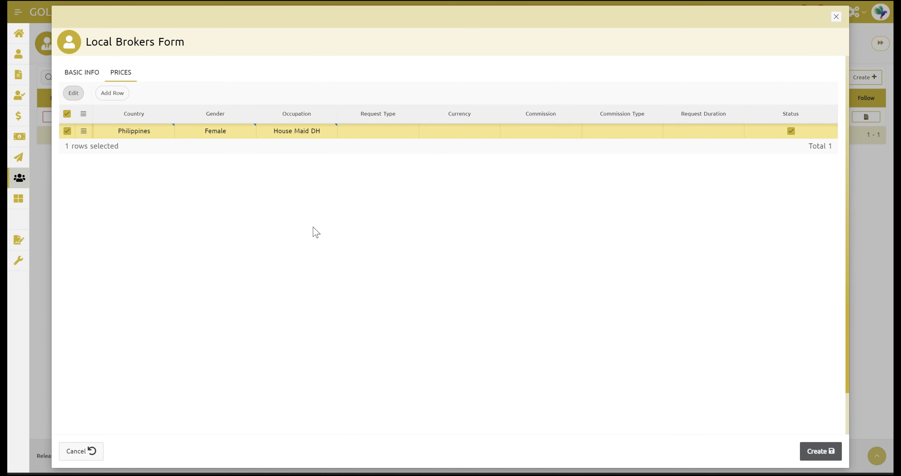
{"action": "left_click", "coordinate": [408, 135]}
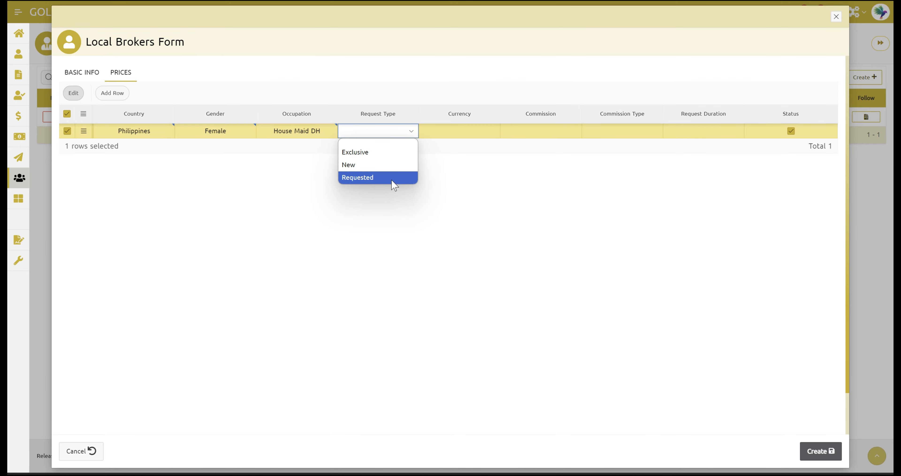
{"action": "left_click", "coordinate": [376, 168]}
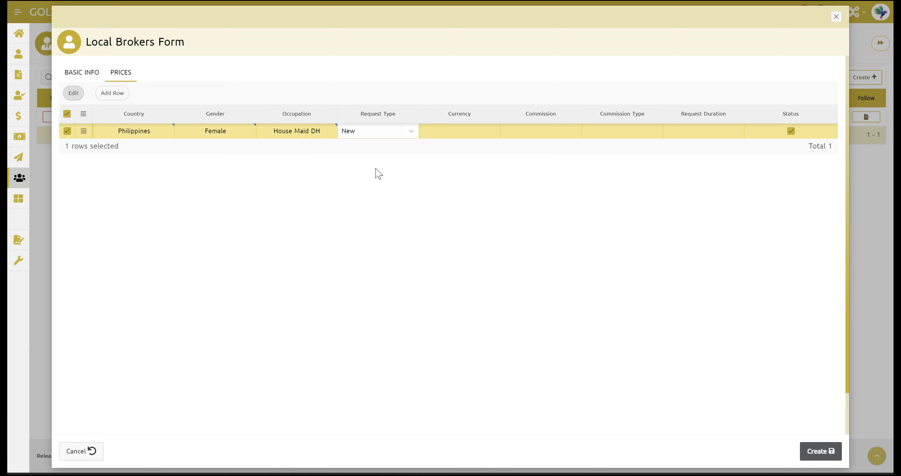
{"action": "left_click", "coordinate": [378, 171]}
{"action": "left_click", "coordinate": [456, 133]}
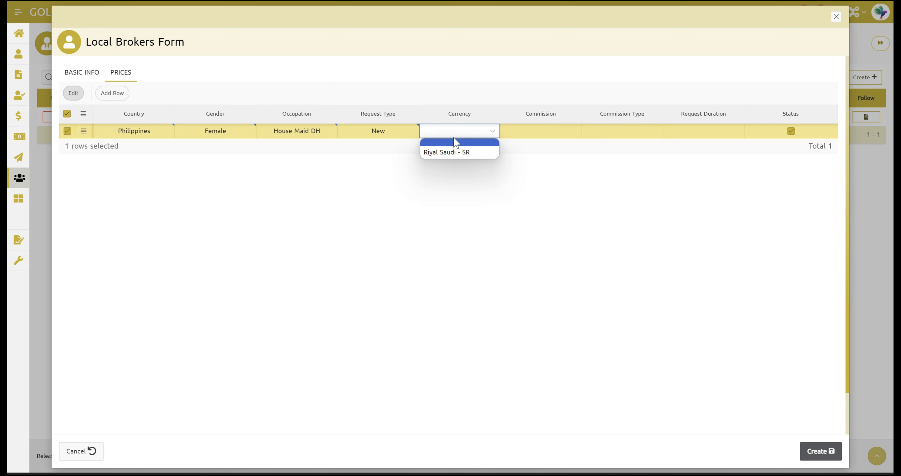
{"action": "left_click", "coordinate": [452, 148]}
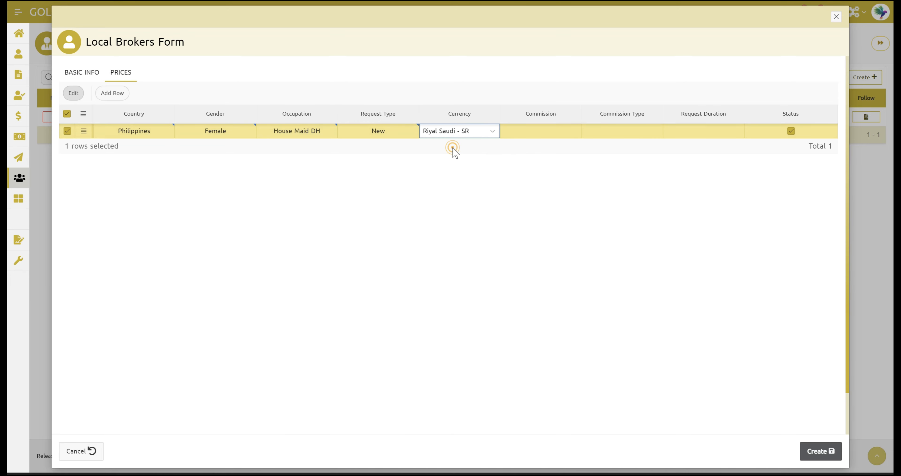
Step: Give the first row a 2000 commission For The Marketer and request duration 90
{"action": "left_click", "coordinate": [539, 132]}
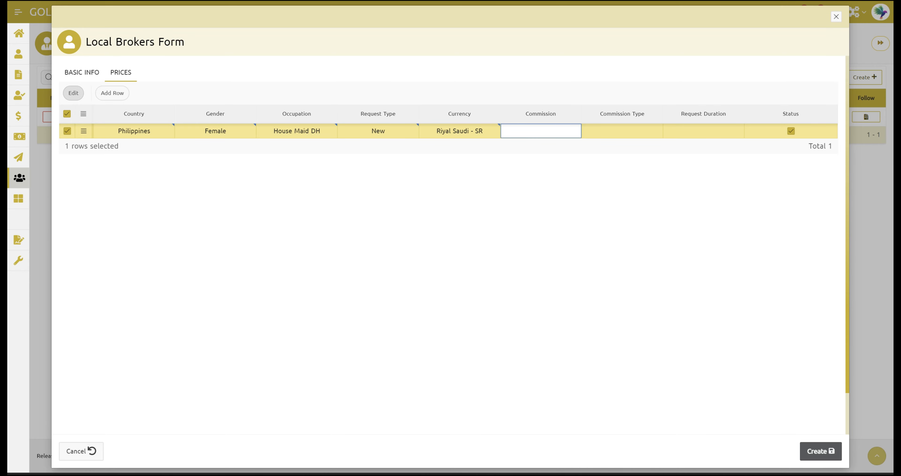
{"action": "type", "text": "2000"}
{"action": "left_click", "coordinate": [558, 188]}
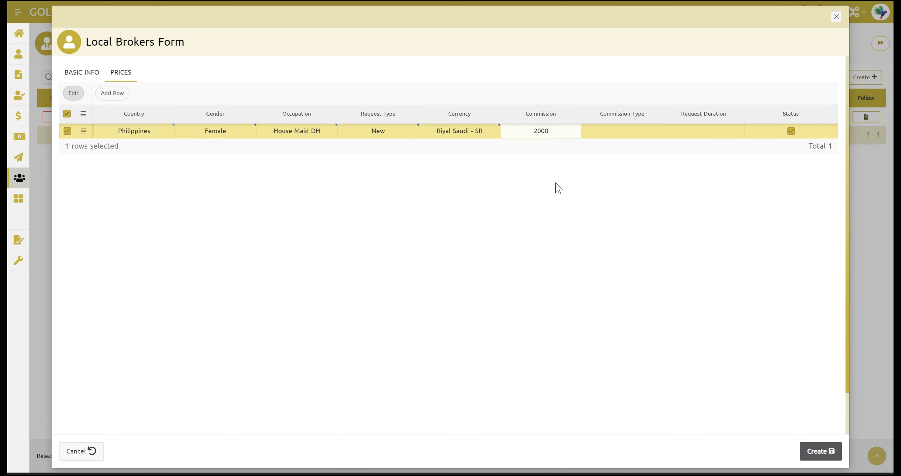
{"action": "left_click", "coordinate": [617, 135]}
{"action": "left_click", "coordinate": [618, 135]}
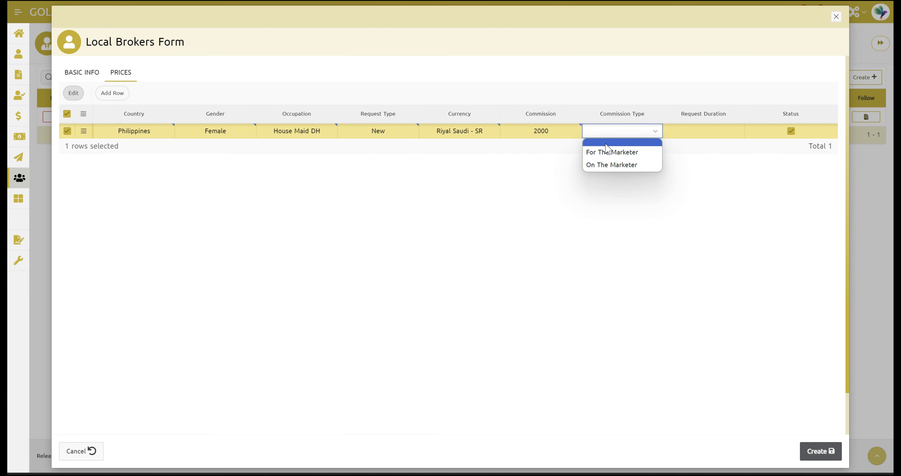
{"action": "left_click", "coordinate": [604, 152]}
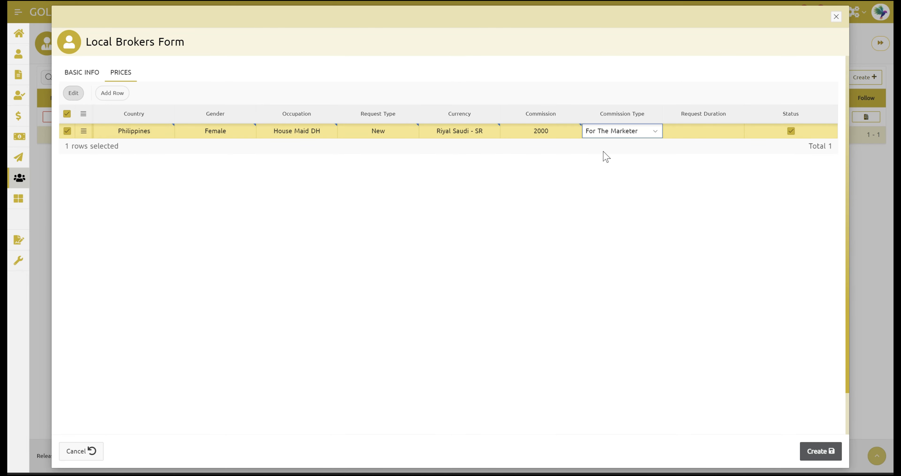
{"action": "left_click", "coordinate": [603, 152]}
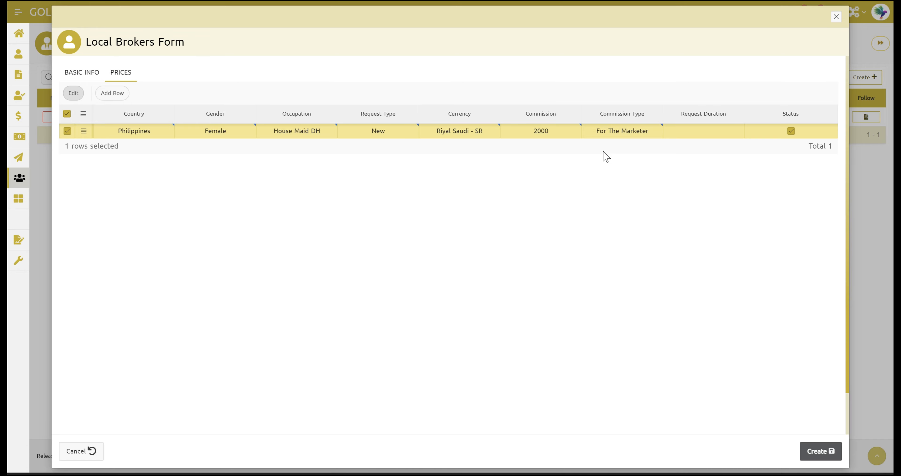
{"action": "left_click", "coordinate": [704, 132]}
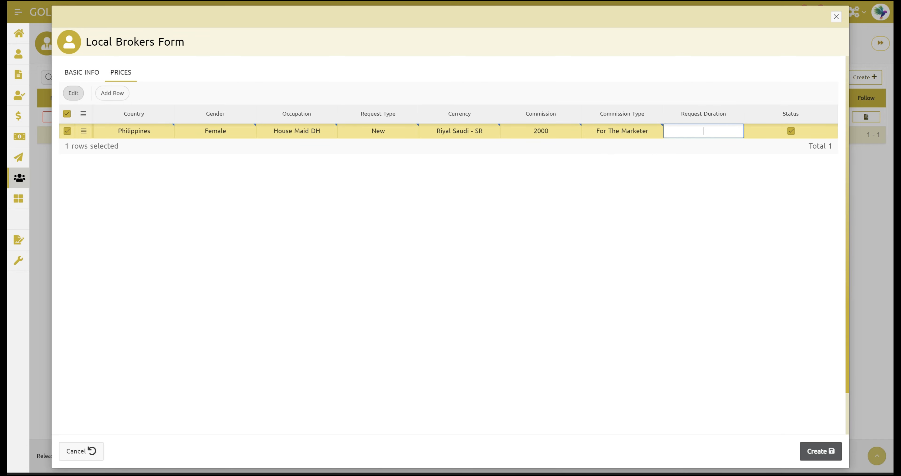
{"action": "type", "text": "90"}
{"action": "left_click", "coordinate": [606, 181]}
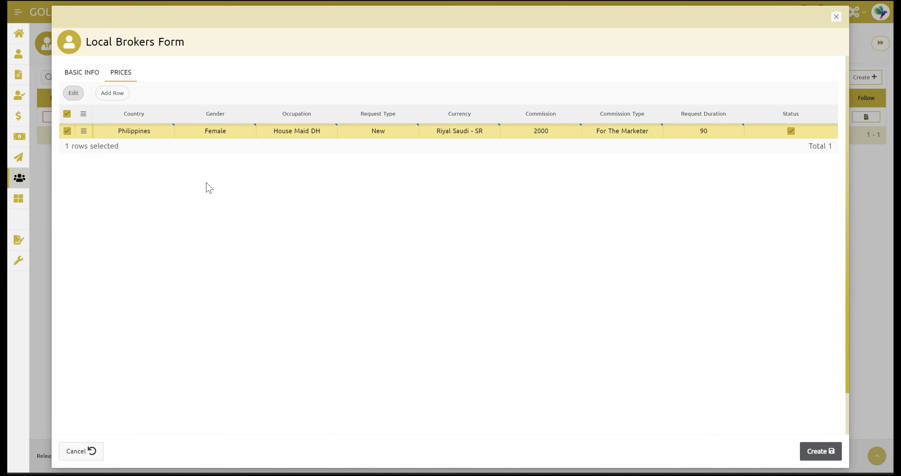
{"action": "left_click", "coordinate": [112, 93]}
Step: Set the second price row to Philippines, Male driver, request type Requested, currency Riyal Saudi - SR
{"action": "left_click", "coordinate": [140, 146]}
{"action": "type", "text": "ph"}
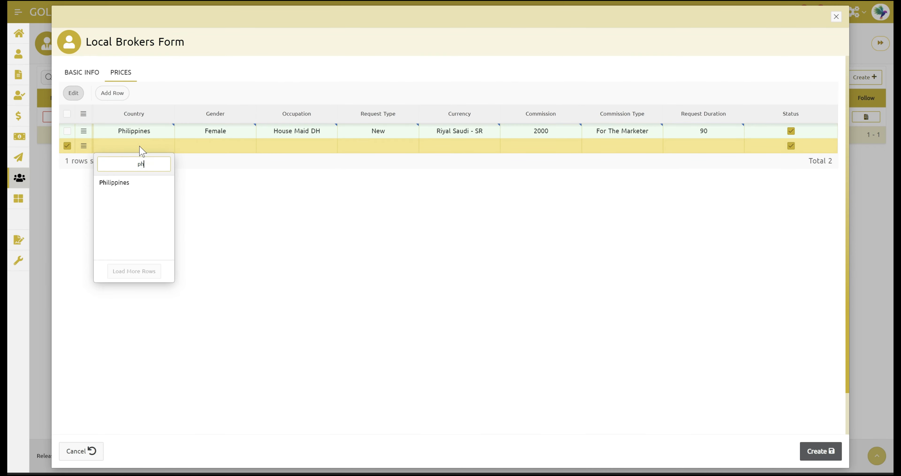
{"action": "left_click", "coordinate": [138, 184]}
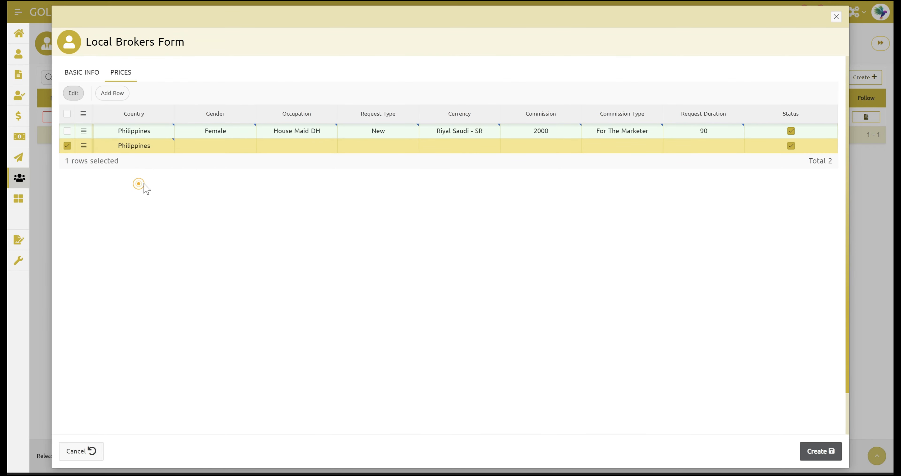
{"action": "left_click", "coordinate": [236, 147]}
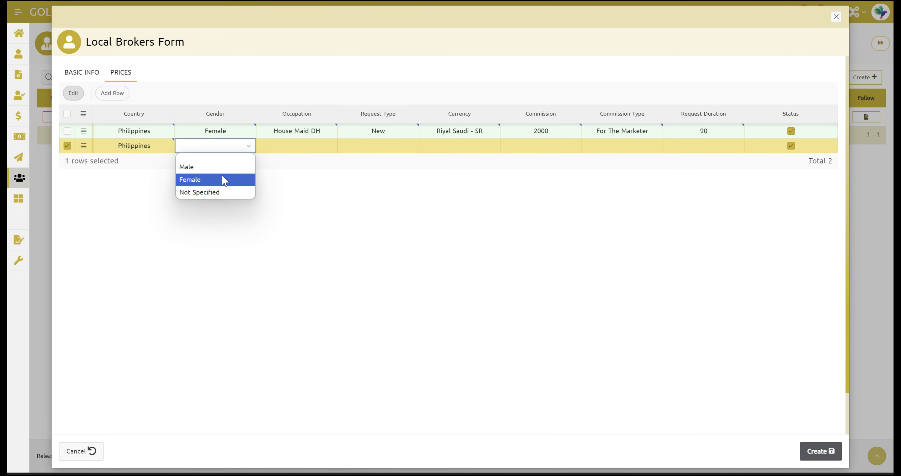
{"action": "left_click", "coordinate": [220, 168]}
{"action": "left_click", "coordinate": [307, 147]}
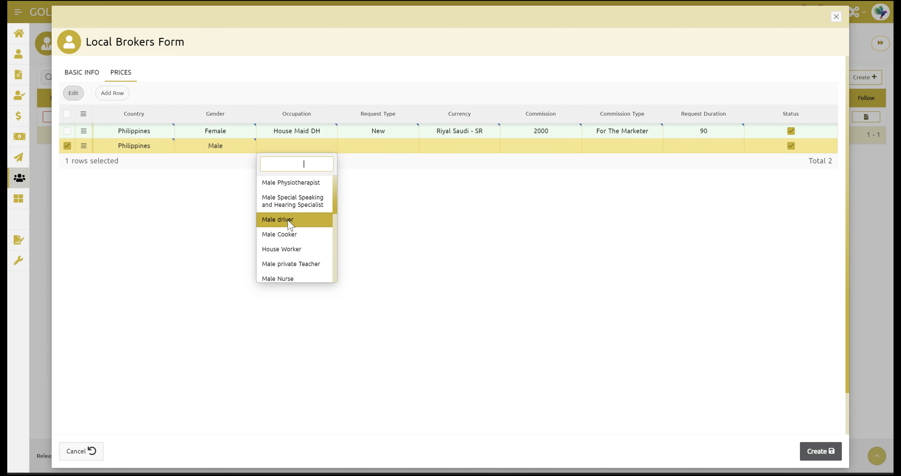
{"action": "left_click", "coordinate": [287, 220]}
{"action": "left_click", "coordinate": [383, 147]}
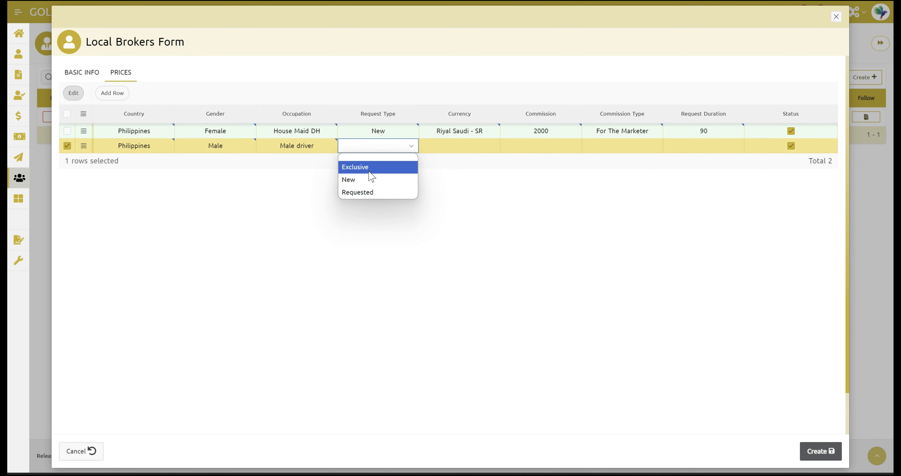
{"action": "left_click", "coordinate": [364, 193]}
{"action": "left_click", "coordinate": [478, 146]}
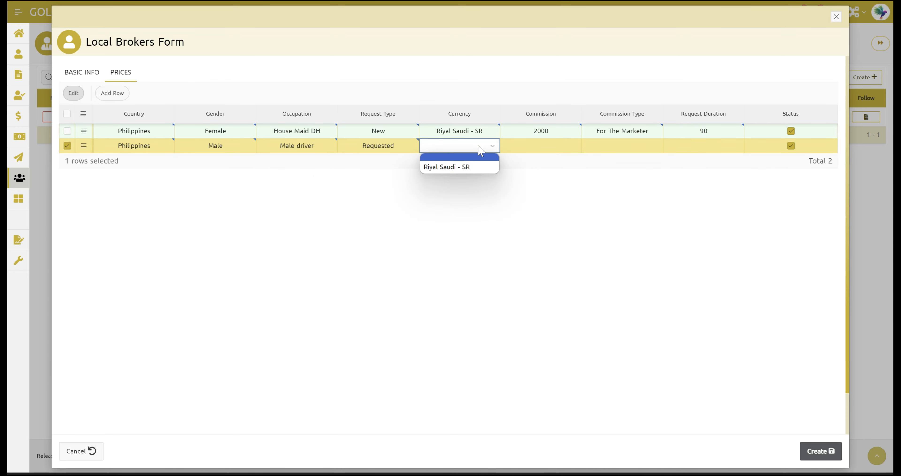
{"action": "left_click", "coordinate": [447, 168]}
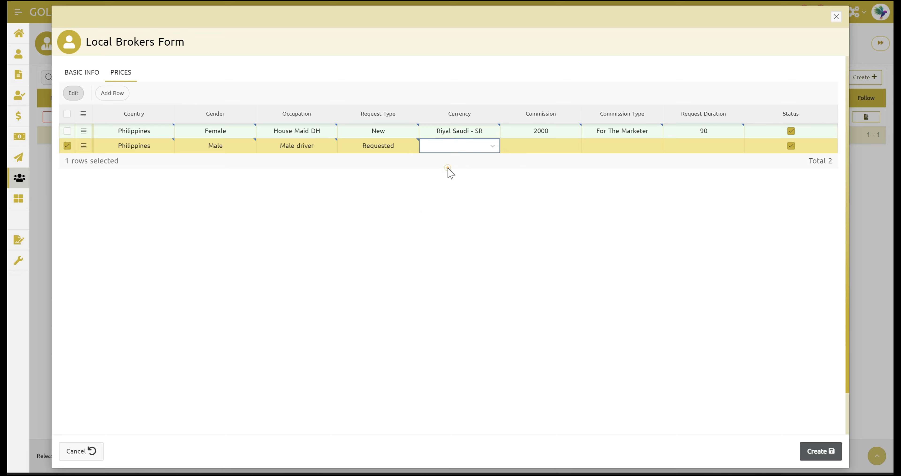
Step: Give the second row a 1500 commission On The Marketer and duration 90, then return to Basic Info
{"action": "left_click", "coordinate": [550, 144]}
{"action": "type", "text": "1"}
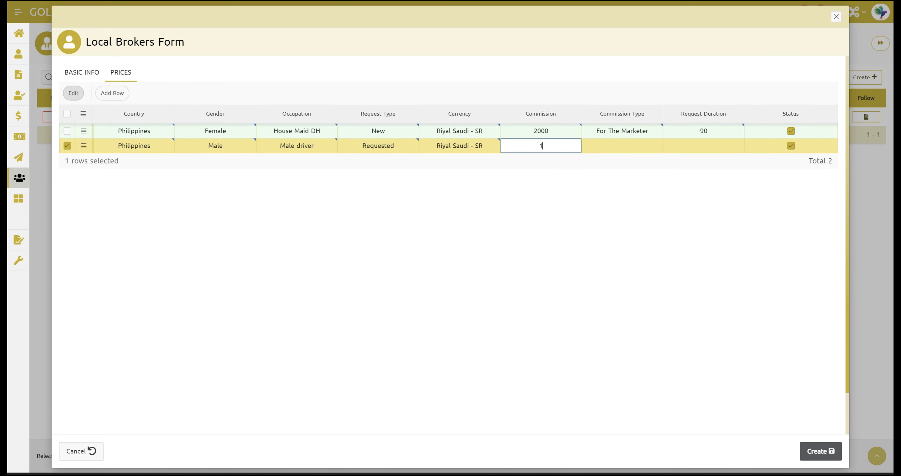
{"action": "type", "text": "500"}
{"action": "left_click", "coordinate": [618, 156]}
{"action": "left_click", "coordinate": [615, 148]}
{"action": "left_click", "coordinate": [611, 178]}
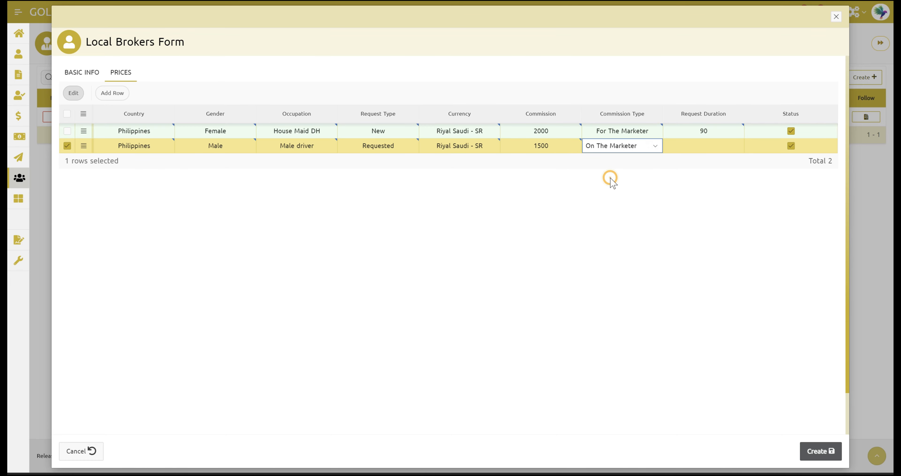
{"action": "left_click", "coordinate": [640, 177]}
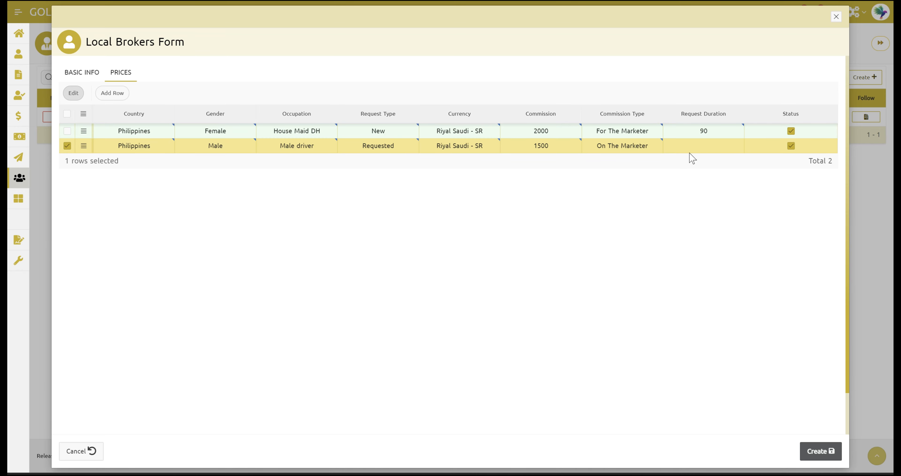
{"action": "left_click", "coordinate": [698, 146]}
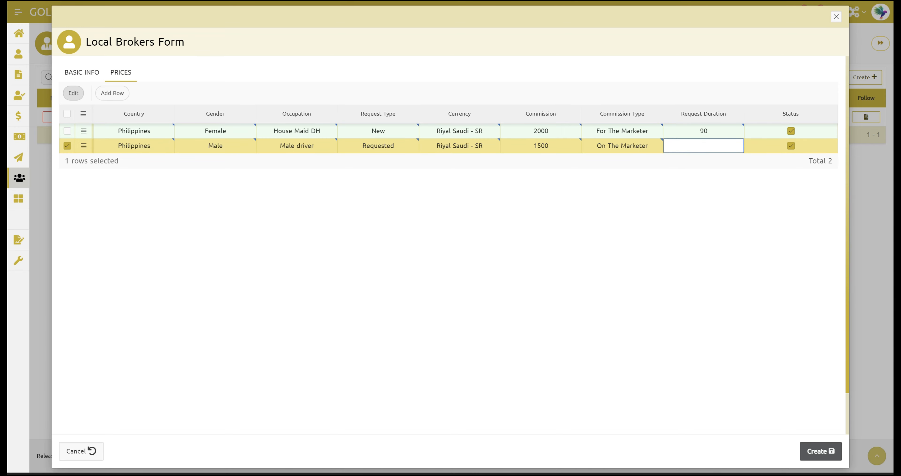
{"action": "type", "text": "90"}
{"action": "left_click", "coordinate": [644, 234]}
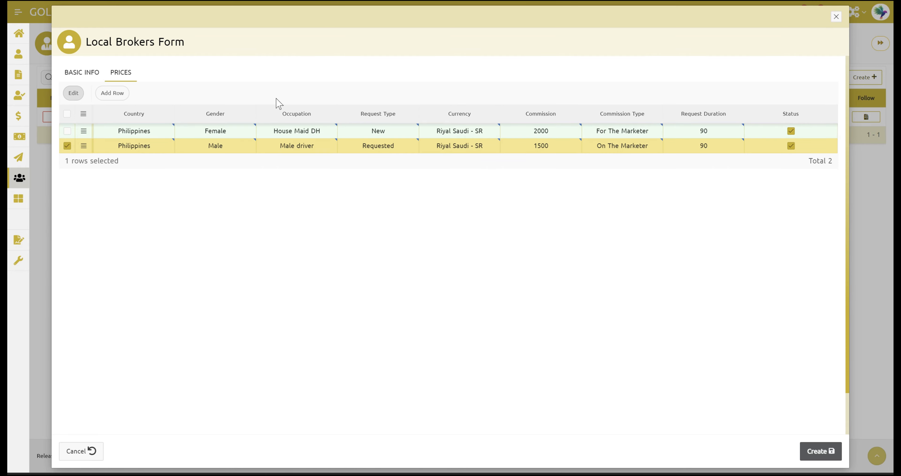
{"action": "left_click", "coordinate": [80, 74]}
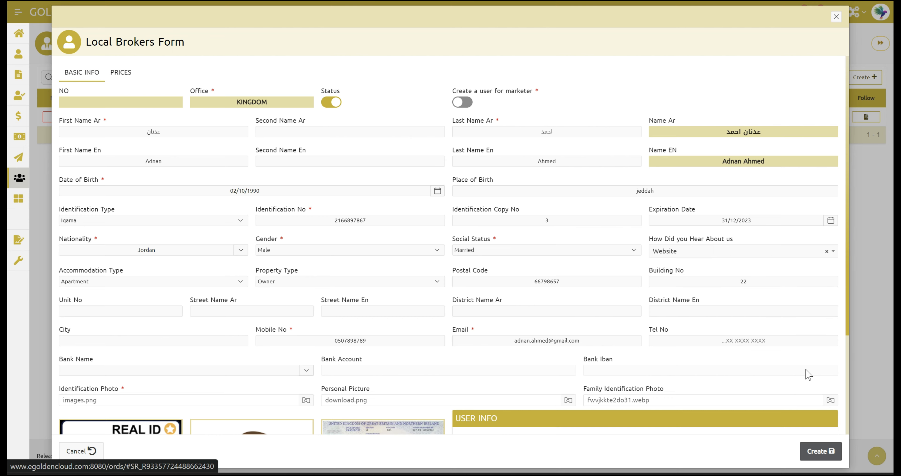
Step: Create the new broker record so the Jordanian male broker is listed as Active in Local Brokers Data
{"action": "left_click", "coordinate": [820, 452]}
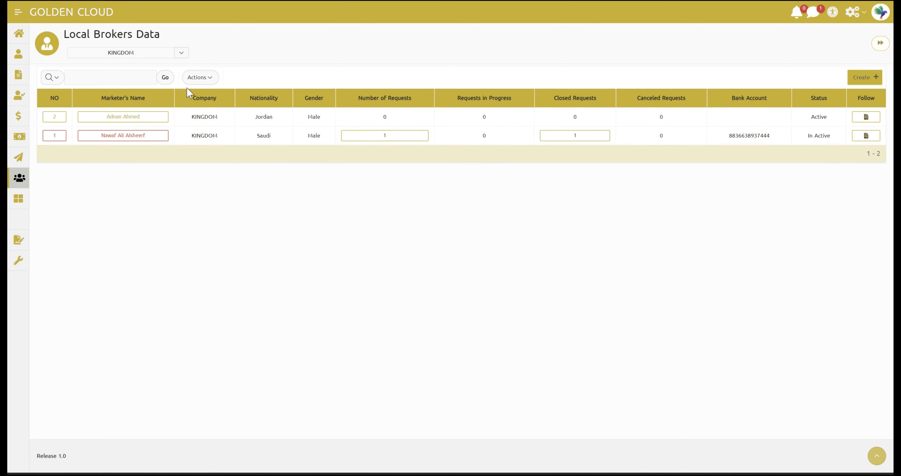
{"action": "left_click", "coordinate": [208, 78]}
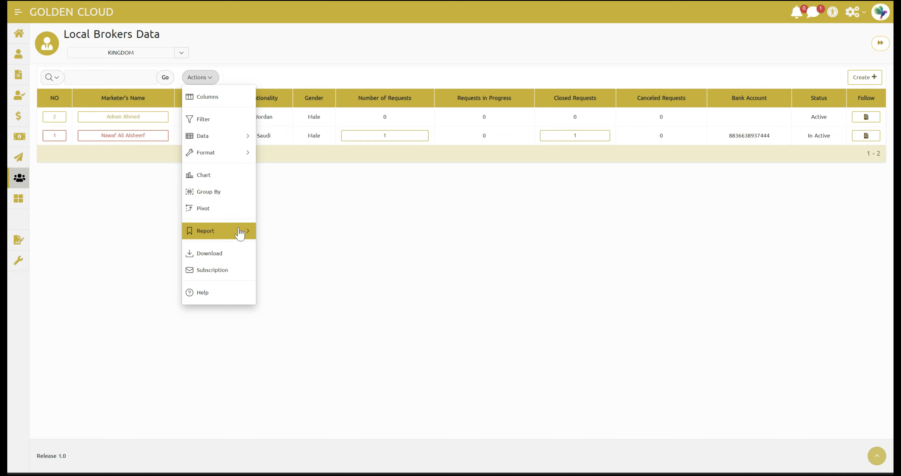
{"action": "left_click", "coordinate": [232, 255]}
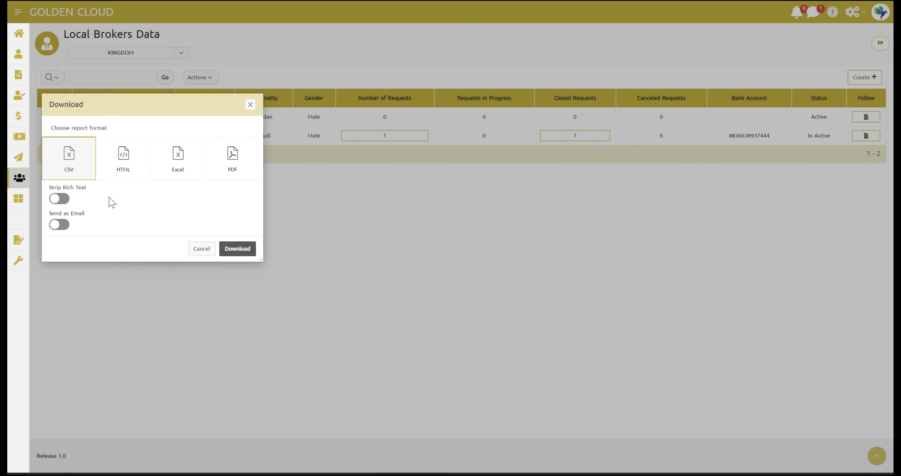
{"action": "left_click", "coordinate": [109, 164]}
{"action": "left_click", "coordinate": [191, 160]}
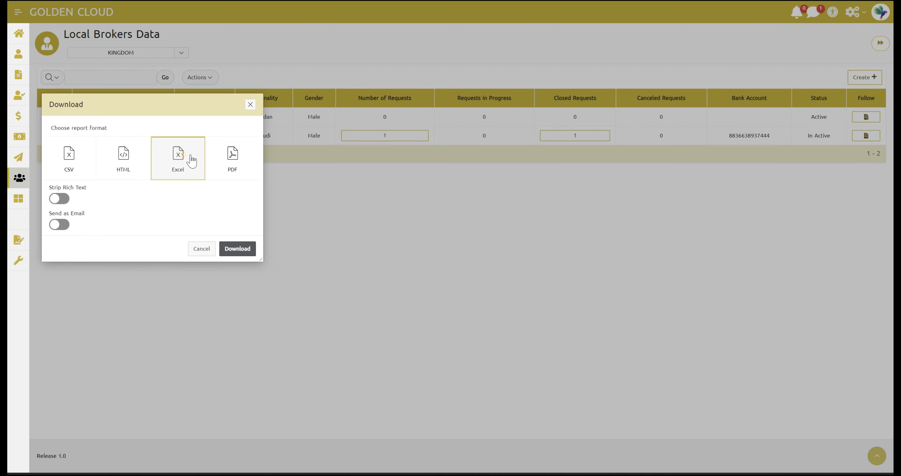
{"action": "left_click", "coordinate": [233, 158]}
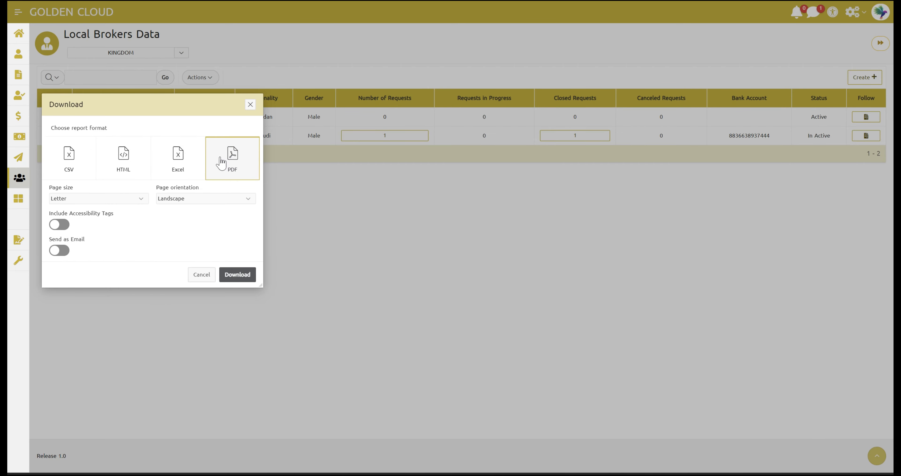
{"action": "left_click", "coordinate": [185, 159]}
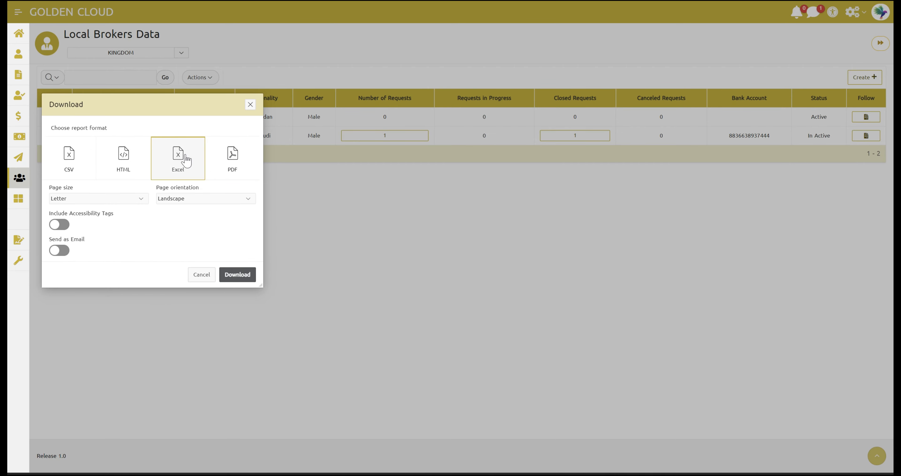
{"action": "left_click", "coordinate": [124, 161]}
{"action": "left_click", "coordinate": [74, 159]}
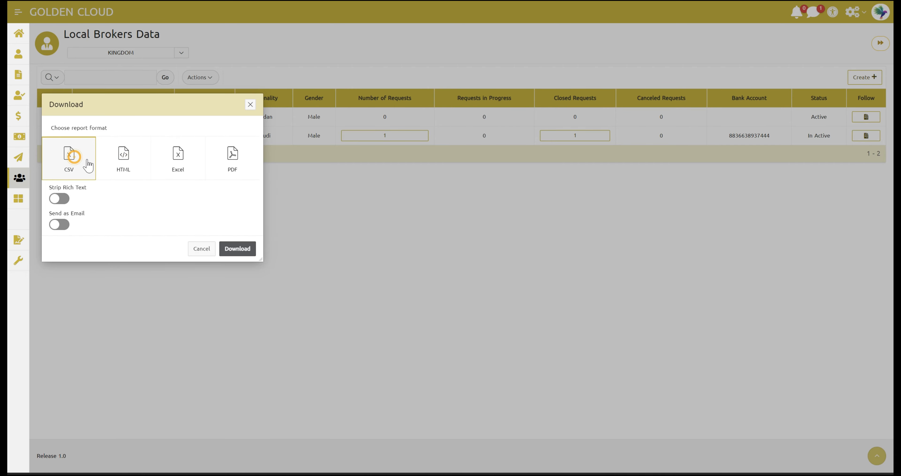
{"action": "left_click", "coordinate": [232, 169]}
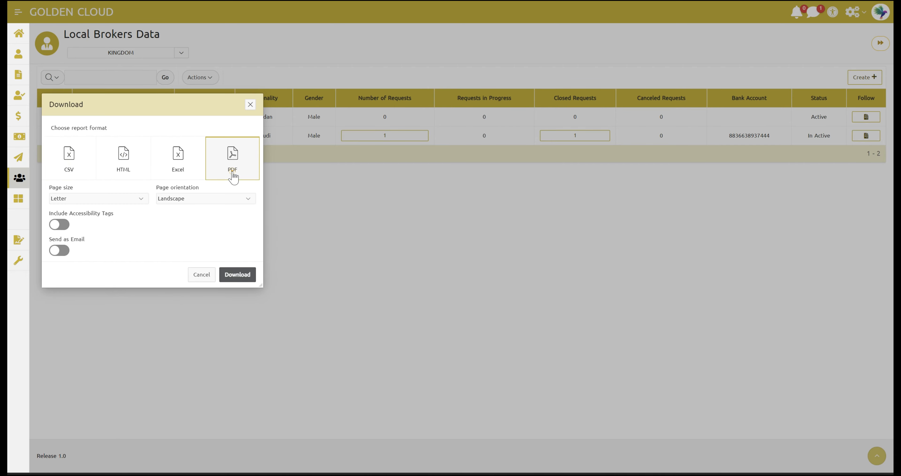
{"action": "left_click", "coordinate": [129, 198]}
{"action": "left_click", "coordinate": [129, 199]}
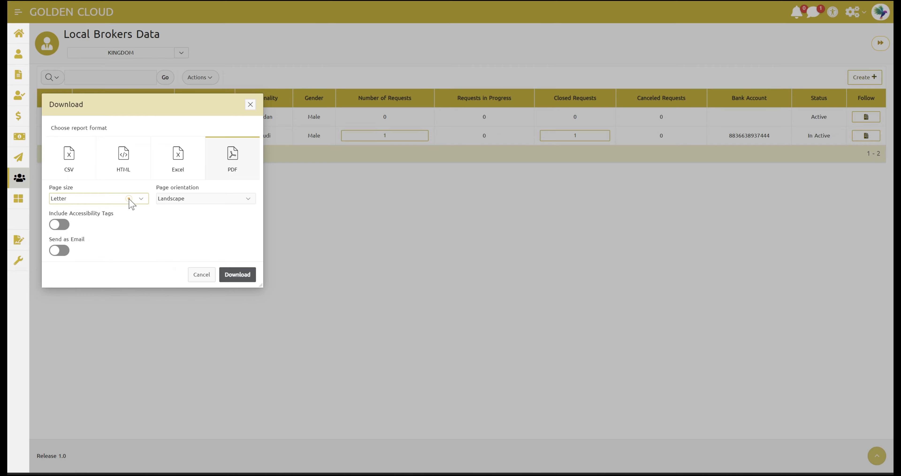
{"action": "left_click", "coordinate": [223, 198]}
{"action": "left_click", "coordinate": [223, 197]}
{"action": "left_click", "coordinate": [252, 107]}
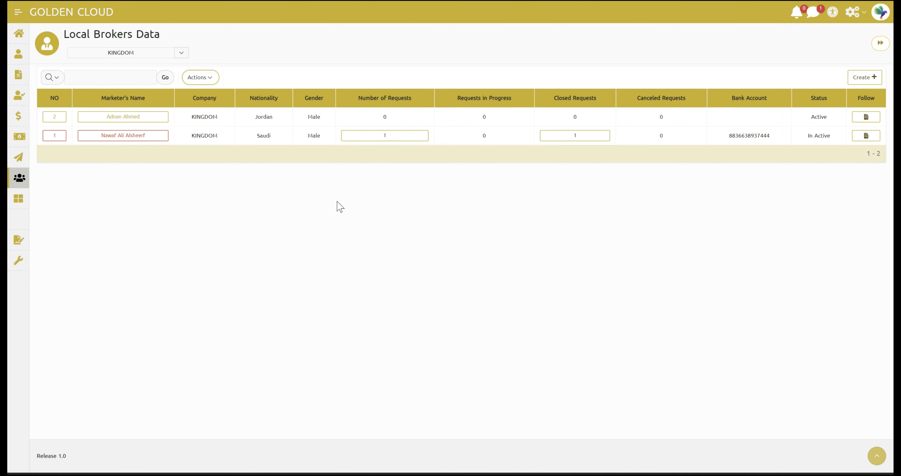
{"action": "left_click", "coordinate": [203, 75]}
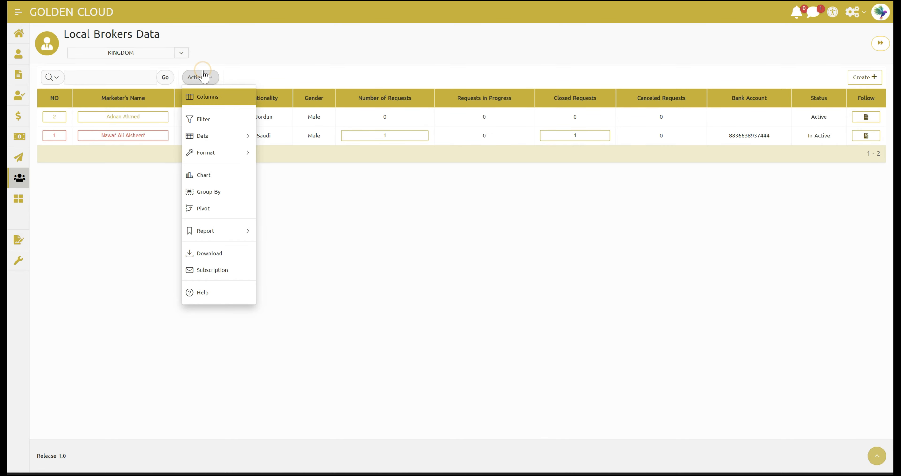
{"action": "left_click", "coordinate": [198, 96]}
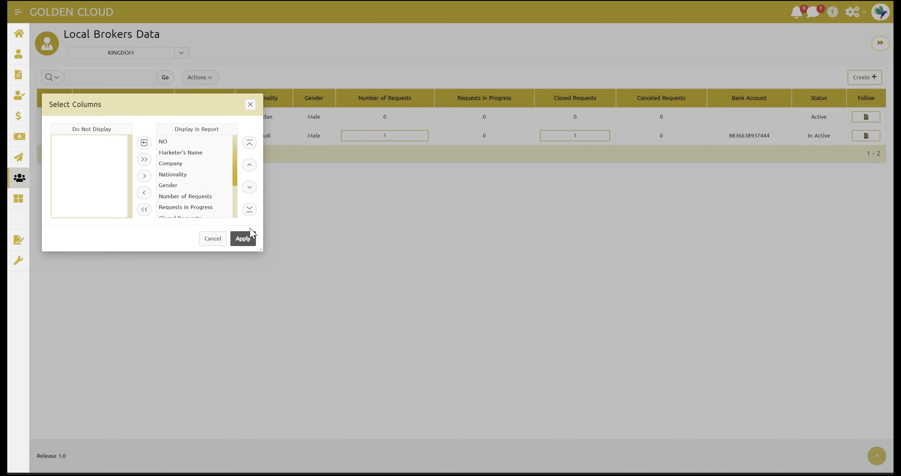
{"action": "left_click", "coordinate": [252, 107]}
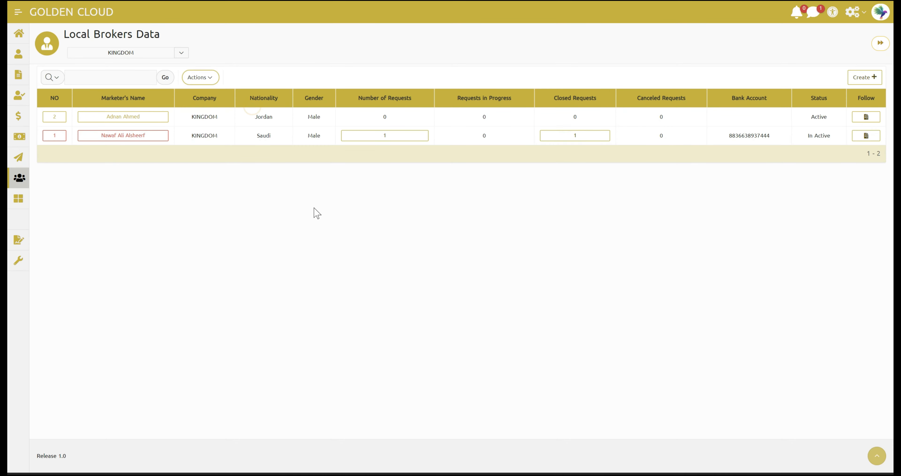
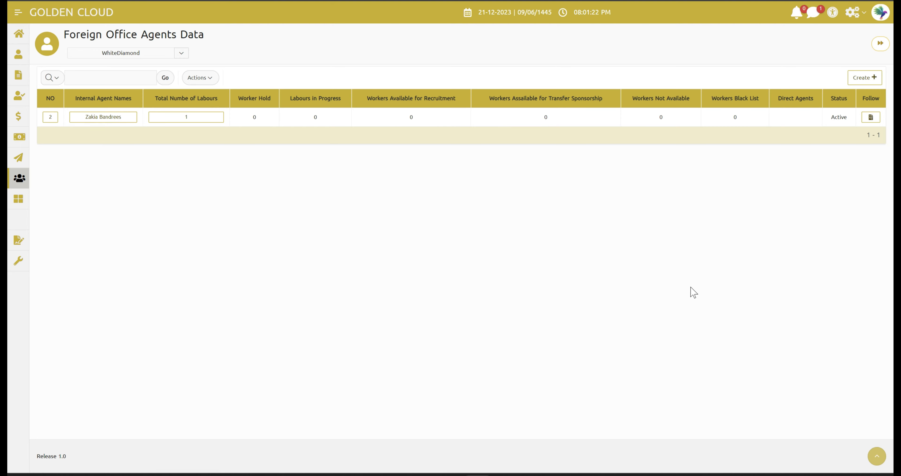
Step: Start a new foreign office agent record and look through its Additional Information, Prices and Basic Information sections
{"action": "left_click", "coordinate": [856, 79]}
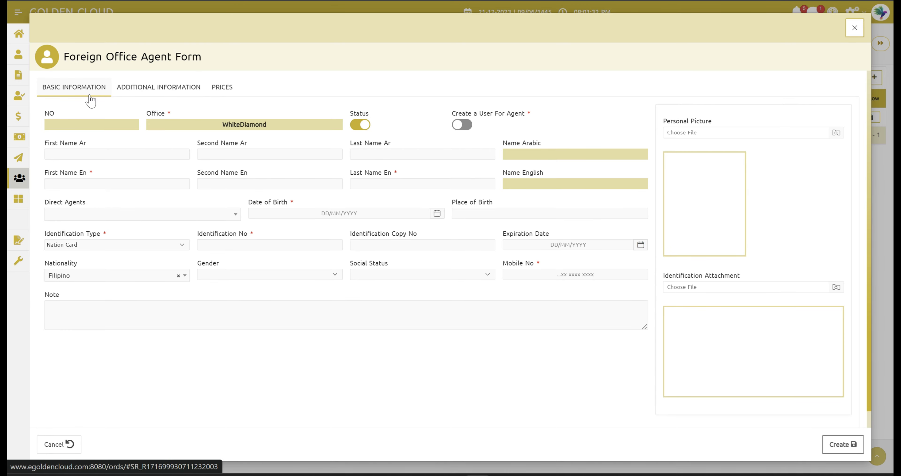
{"action": "left_click", "coordinate": [137, 91]}
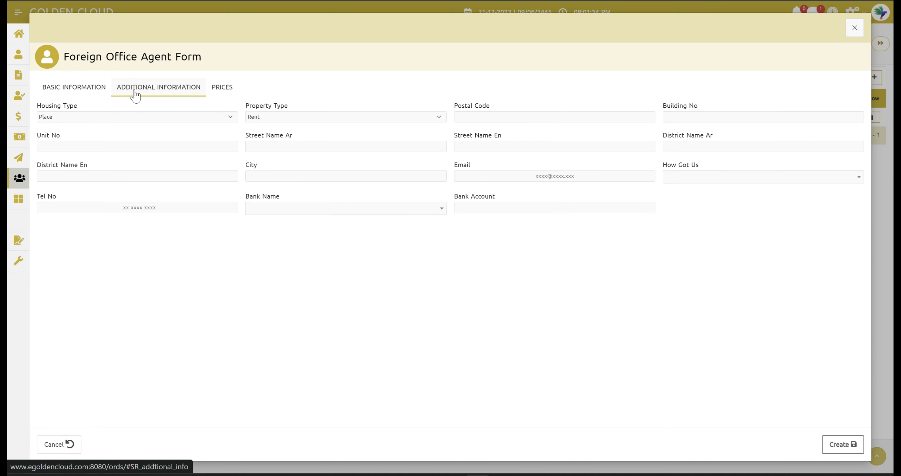
{"action": "left_click", "coordinate": [221, 88]}
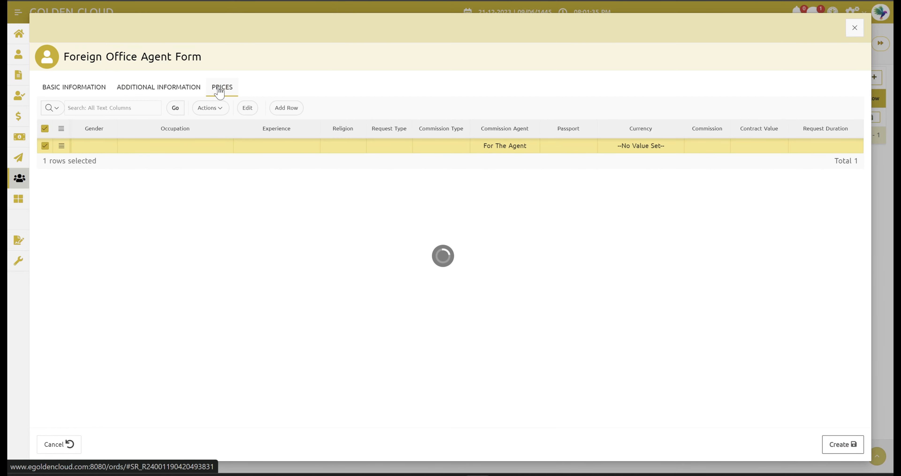
{"action": "left_click", "coordinate": [81, 94]}
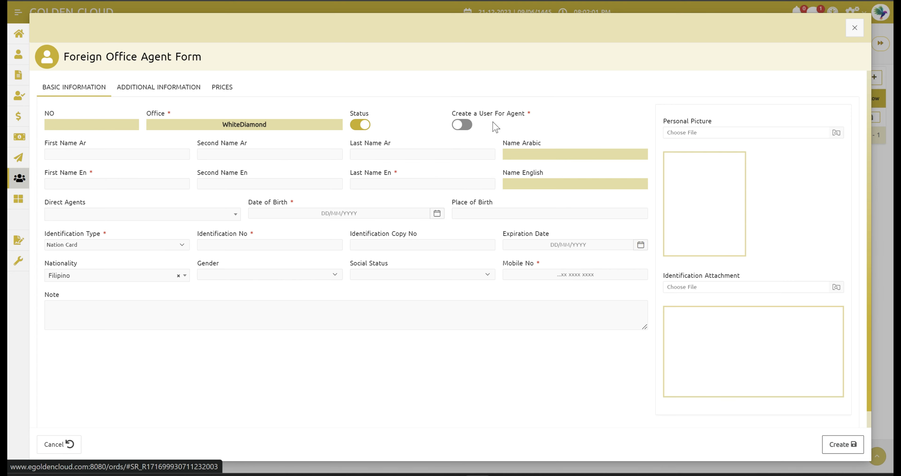
{"action": "left_click", "coordinate": [465, 125]}
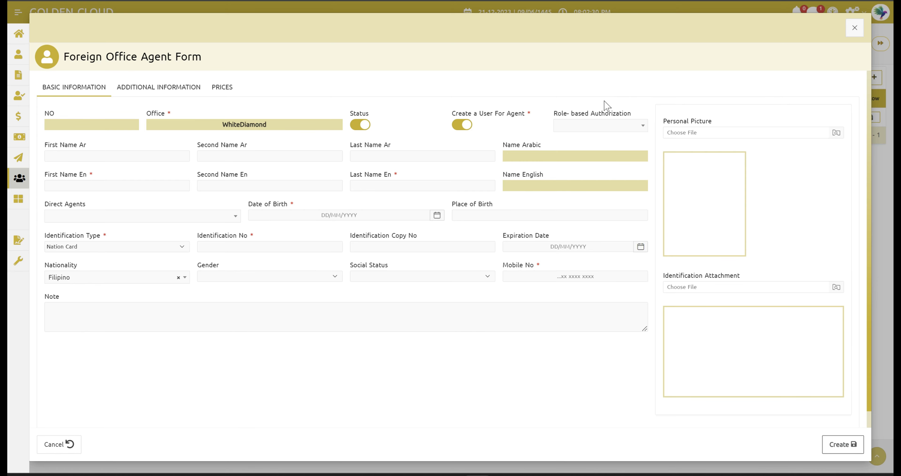
{"action": "left_click", "coordinate": [466, 126]}
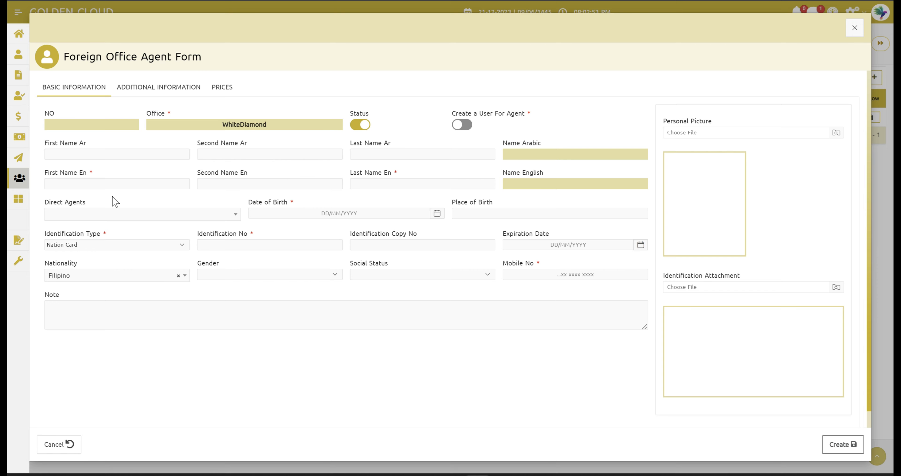
{"action": "left_click", "coordinate": [56, 184]}
Step: Enter the agent's English first and last name so the full name fills in
{"action": "left_click", "coordinate": [118, 183]}
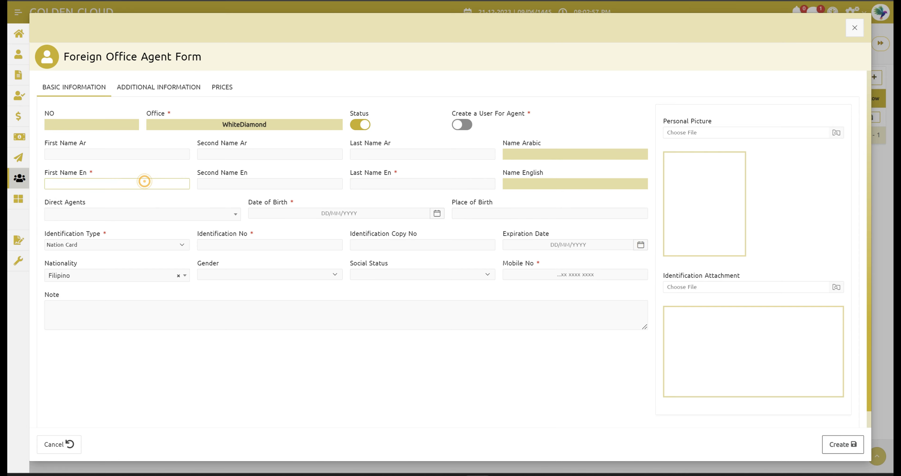
{"action": "left_click", "coordinate": [431, 183]}
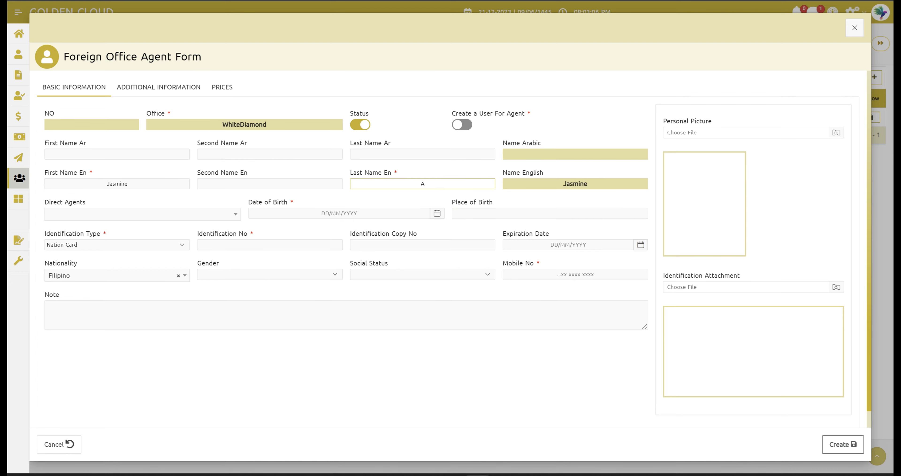
{"action": "left_click", "coordinate": [130, 230]}
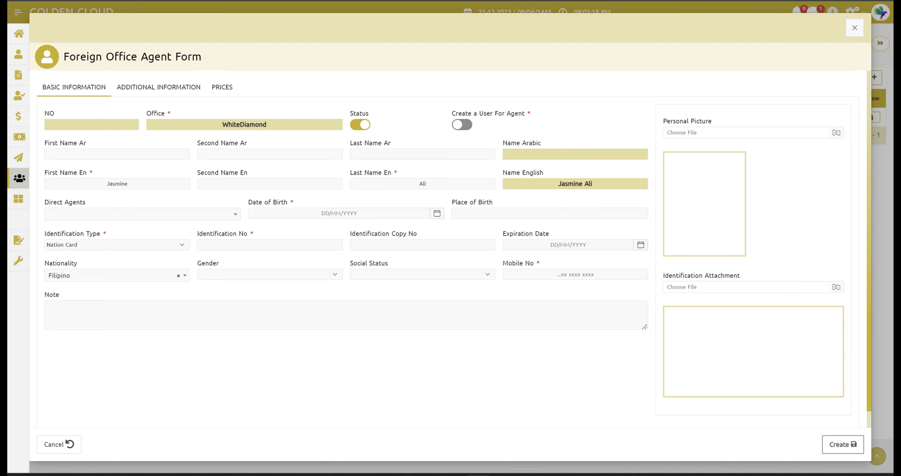
{"action": "left_click", "coordinate": [339, 213]}
{"action": "left_click", "coordinate": [339, 231]}
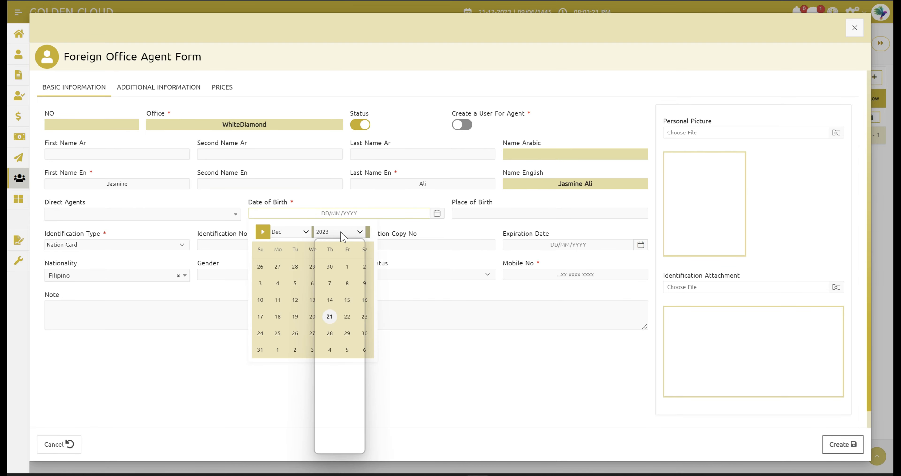
{"action": "scroll", "coordinate": [364, 266], "scroll_direction": "up", "scroll_amount": 5}
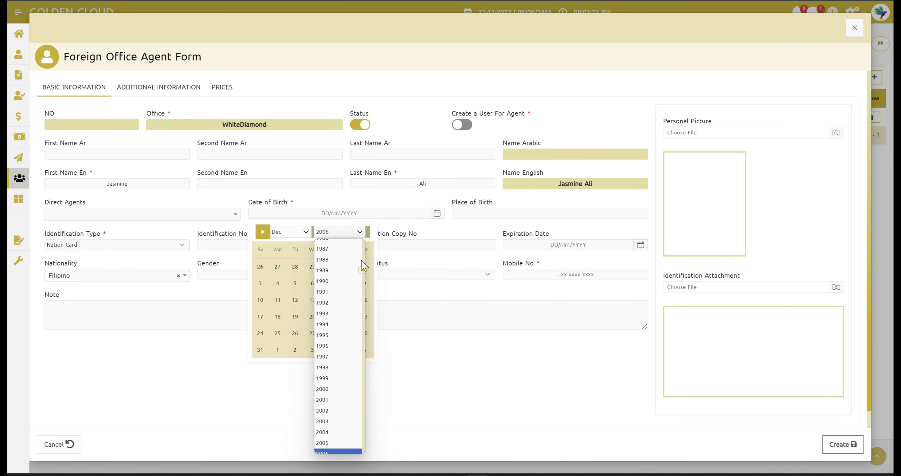
{"action": "left_click", "coordinate": [336, 297]}
{"action": "left_click", "coordinate": [336, 299]}
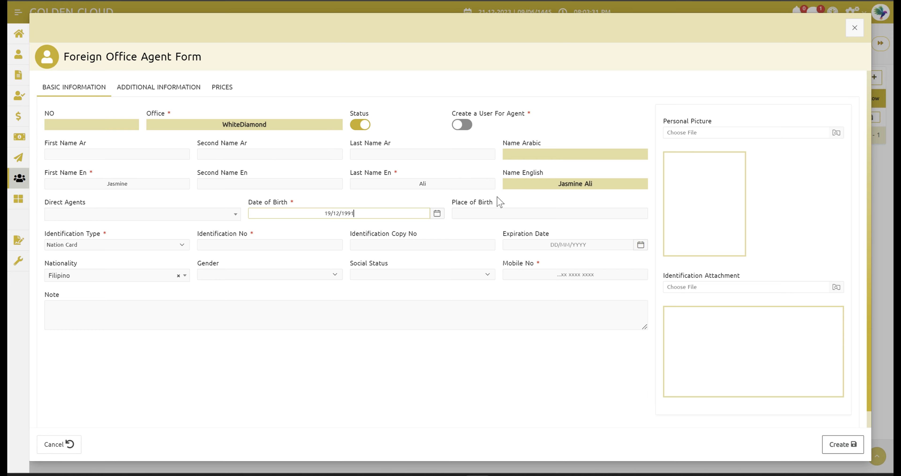
{"action": "left_click", "coordinate": [490, 212]}
{"action": "type", "text": "ma"}
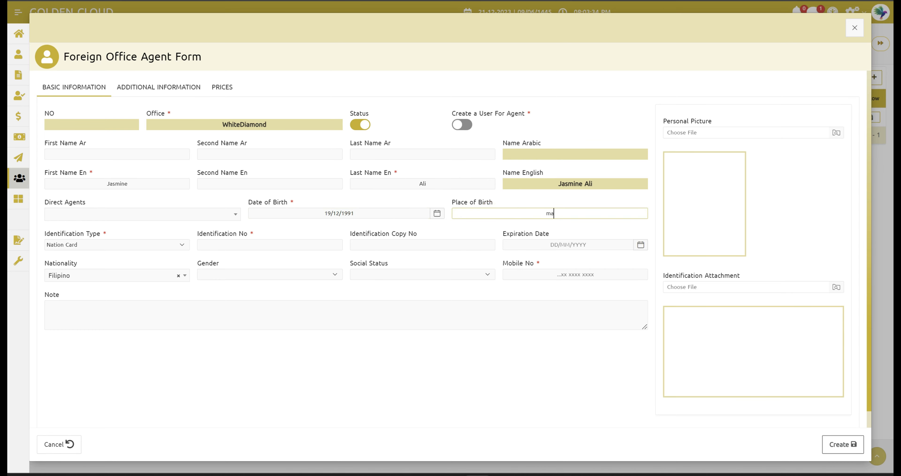
{"action": "type", "text": "nila"}
{"action": "left_click", "coordinate": [112, 245]}
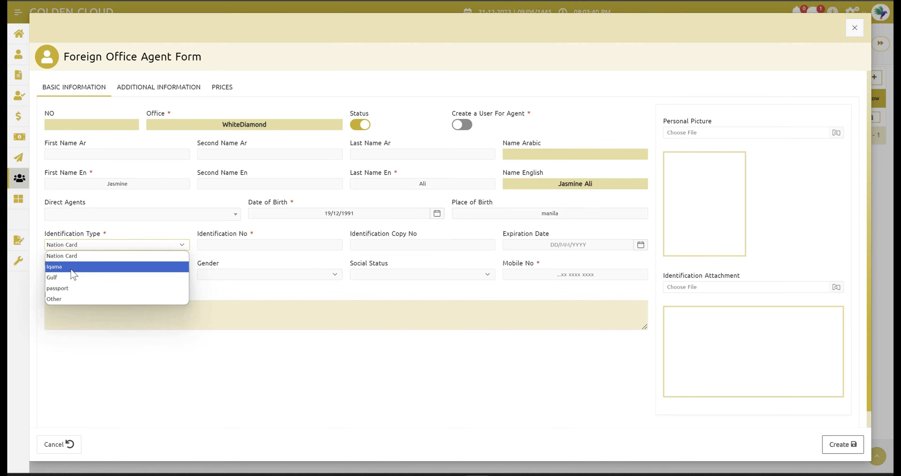
{"action": "left_click", "coordinate": [80, 288]}
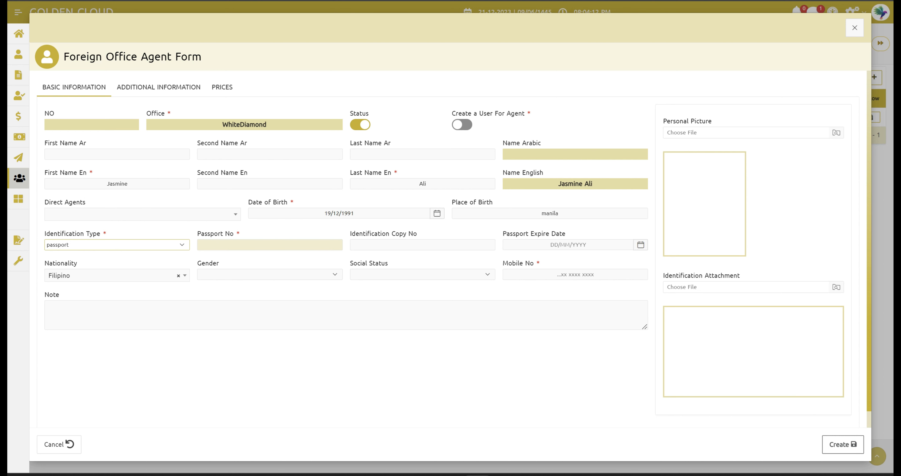
Step: Enter the passport number, identification copy number 3 and passport expiry 31/12/2023
{"action": "left_click", "coordinate": [253, 247]}
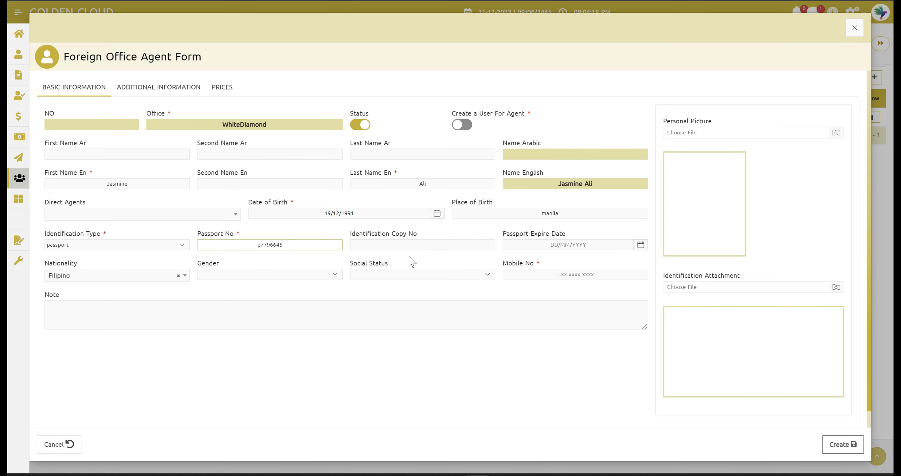
{"action": "left_click", "coordinate": [423, 245]}
{"action": "type", "text": "3"}
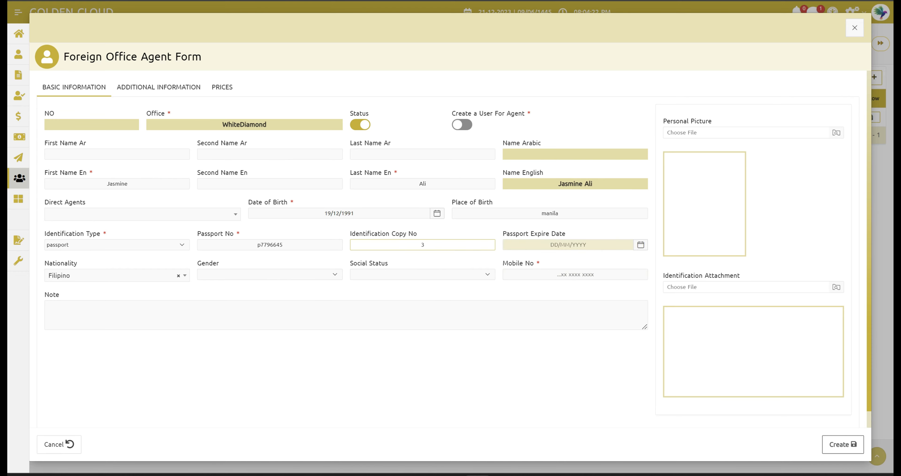
{"action": "left_click", "coordinate": [526, 244]}
{"action": "left_click", "coordinate": [515, 381]}
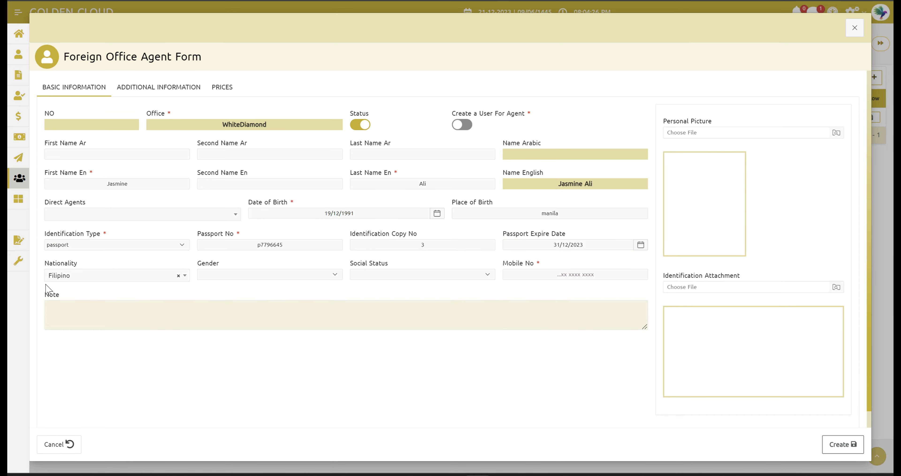
Step: Set gender Female, social status Not Specified, and enter the agent's mobile number
{"action": "left_click", "coordinate": [219, 274]}
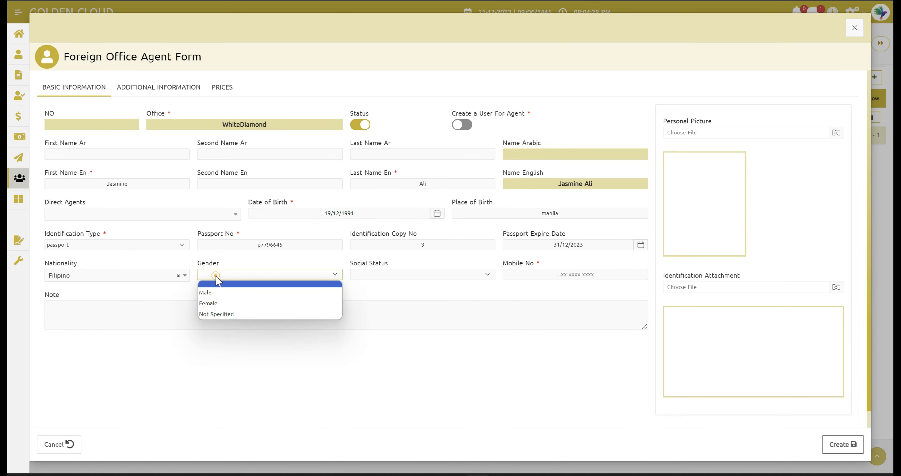
{"action": "left_click", "coordinate": [222, 303]}
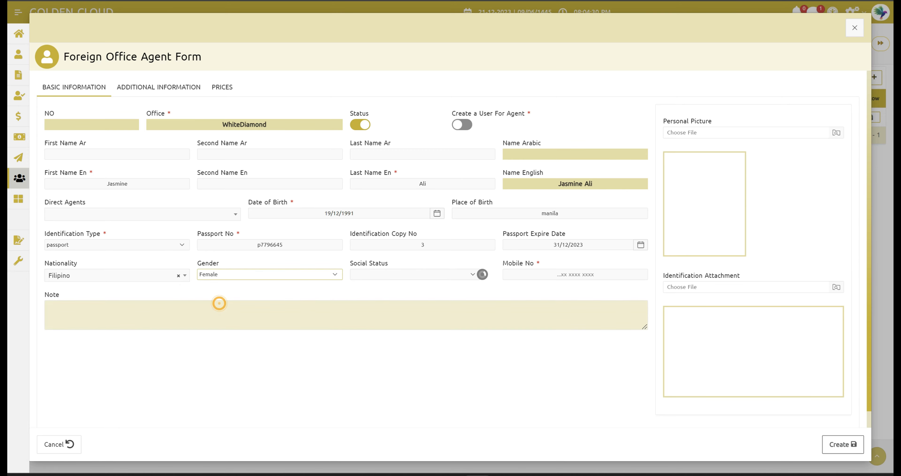
{"action": "left_click", "coordinate": [382, 275]}
{"action": "left_click", "coordinate": [385, 313]}
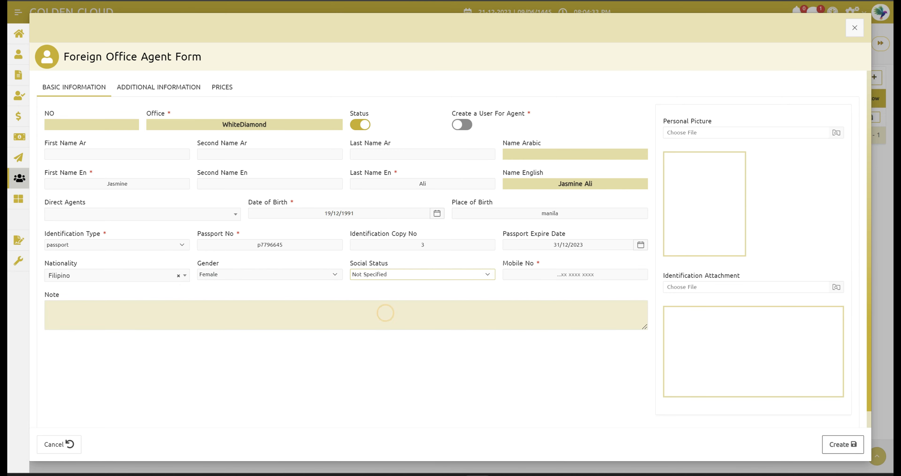
{"action": "left_click", "coordinate": [575, 275]}
{"action": "left_click", "coordinate": [540, 275]}
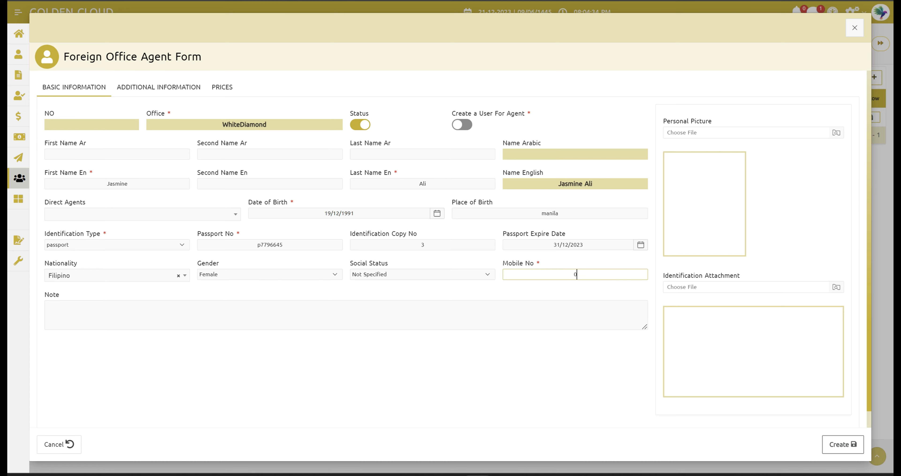
{"action": "left_click", "coordinate": [262, 422]}
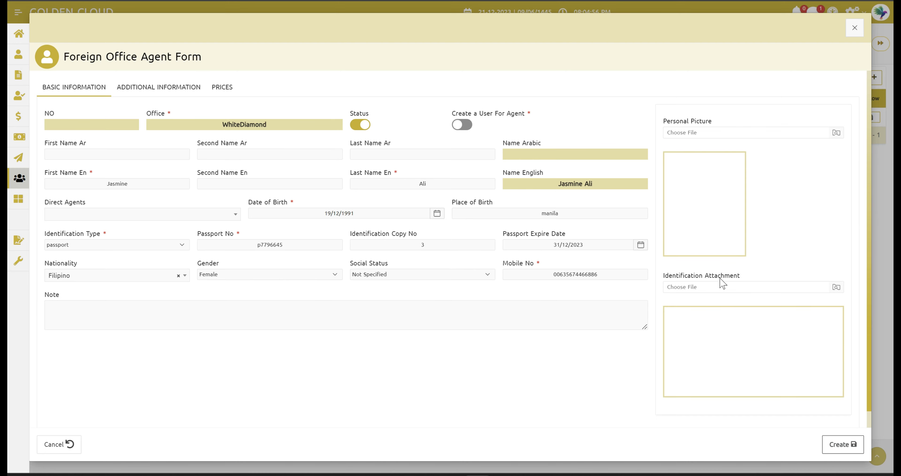
Step: Attach download.png as the agent's personal picture
{"action": "left_click", "coordinate": [729, 136]}
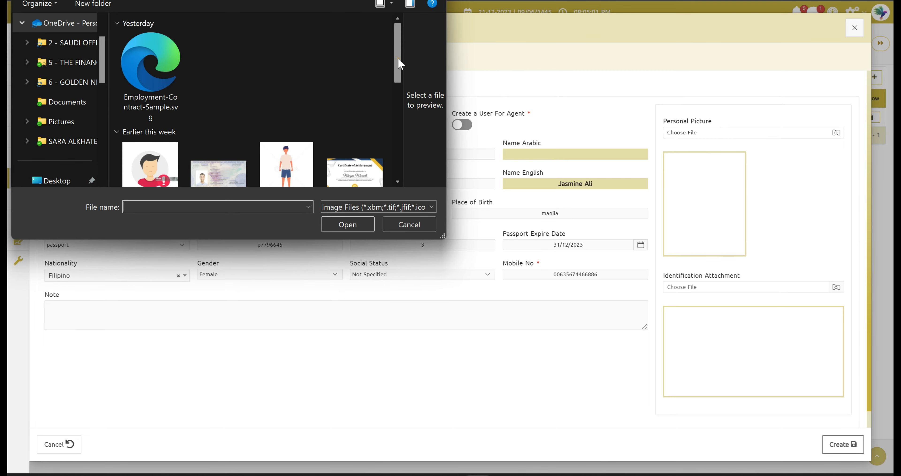
{"action": "left_click_drag", "start_coordinate": [397, 60], "coordinate": [397, 118]}
{"action": "left_click", "coordinate": [230, 79]}
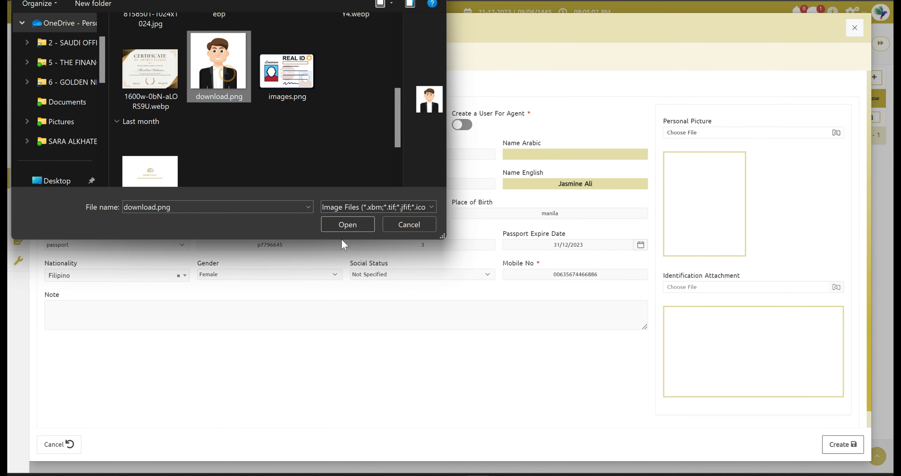
{"action": "left_click", "coordinate": [340, 225]}
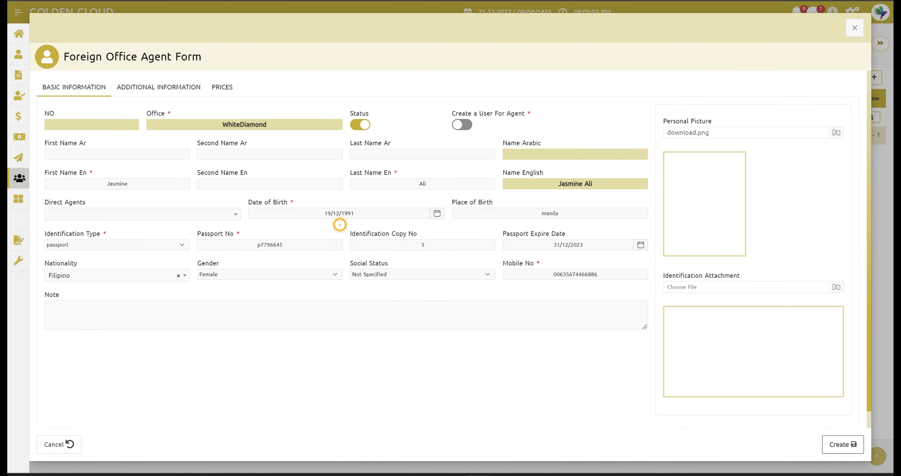
Step: Attach images.png as the identification attachment
{"action": "left_click", "coordinate": [717, 287]}
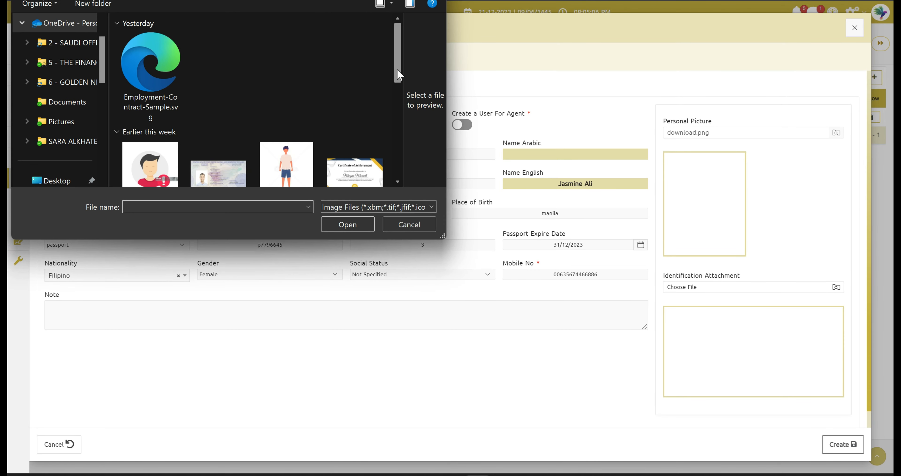
{"action": "left_click_drag", "start_coordinate": [398, 70], "coordinate": [395, 119]}
{"action": "left_click", "coordinate": [301, 150]}
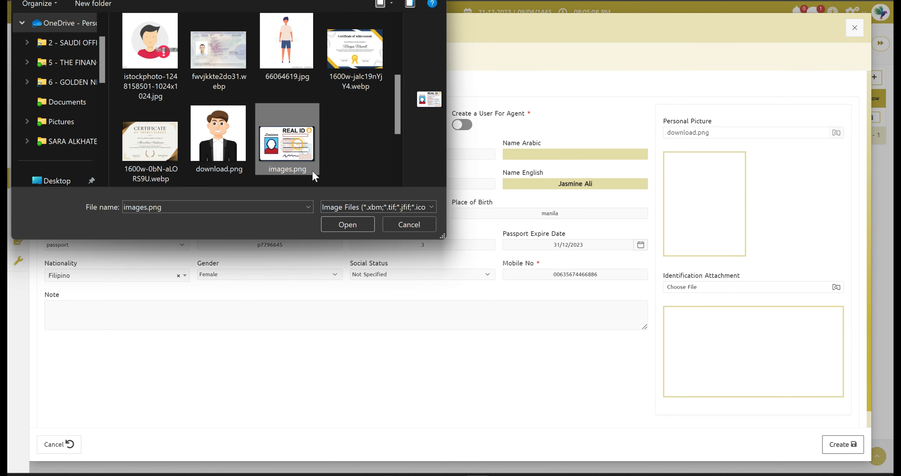
{"action": "left_click", "coordinate": [357, 228]}
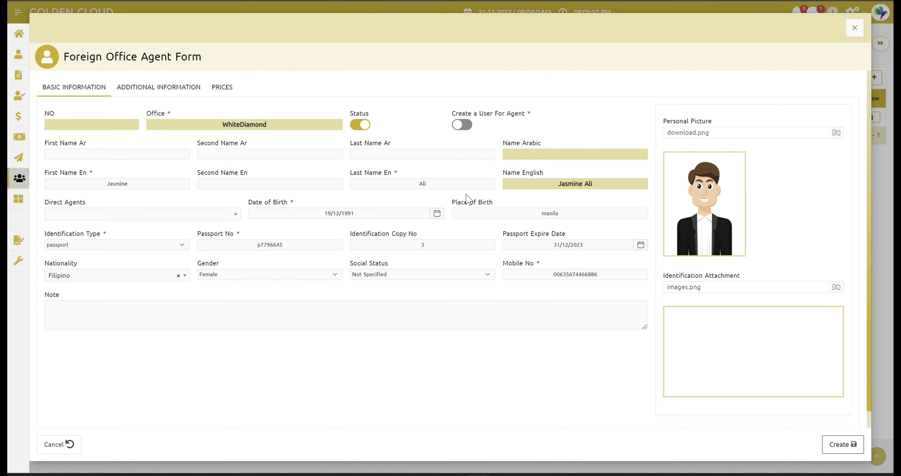
{"action": "left_click", "coordinate": [529, 302]}
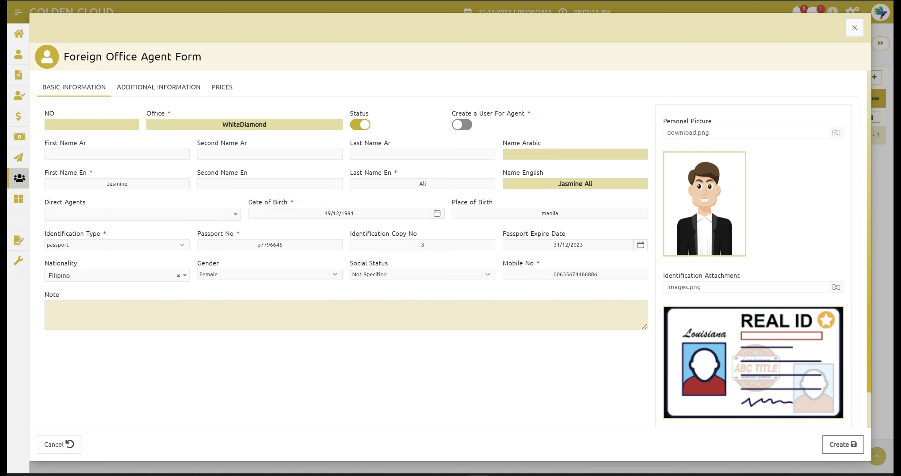
Step: In Additional Information, set housing type Apartment and property type Owner
{"action": "left_click", "coordinate": [177, 94]}
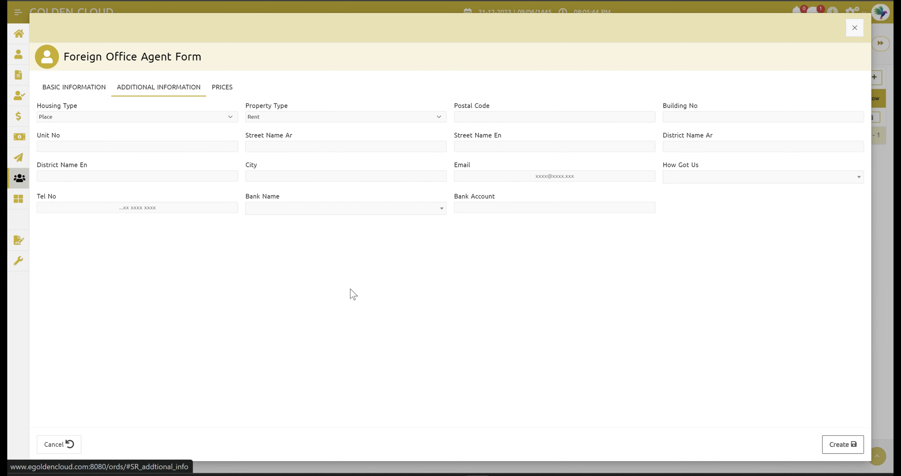
{"action": "left_click", "coordinate": [177, 114]}
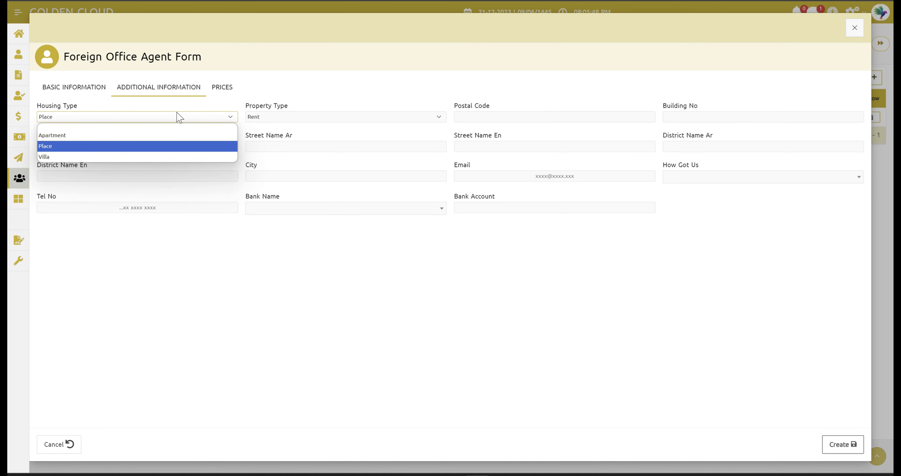
{"action": "left_click", "coordinate": [119, 136]}
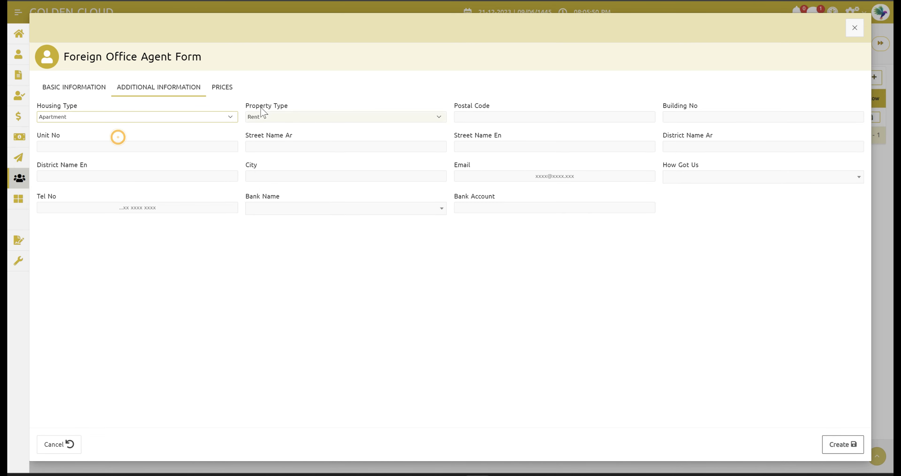
{"action": "left_click", "coordinate": [275, 118]}
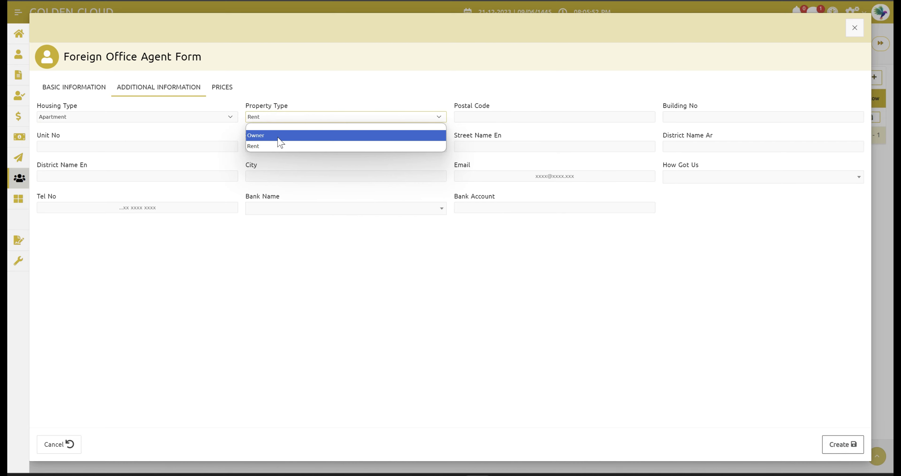
{"action": "left_click", "coordinate": [279, 136]}
Step: Fill in the agent's postal code, building number, city and e-mail address
{"action": "left_click", "coordinate": [475, 118]}
{"action": "type", "text": "88"}
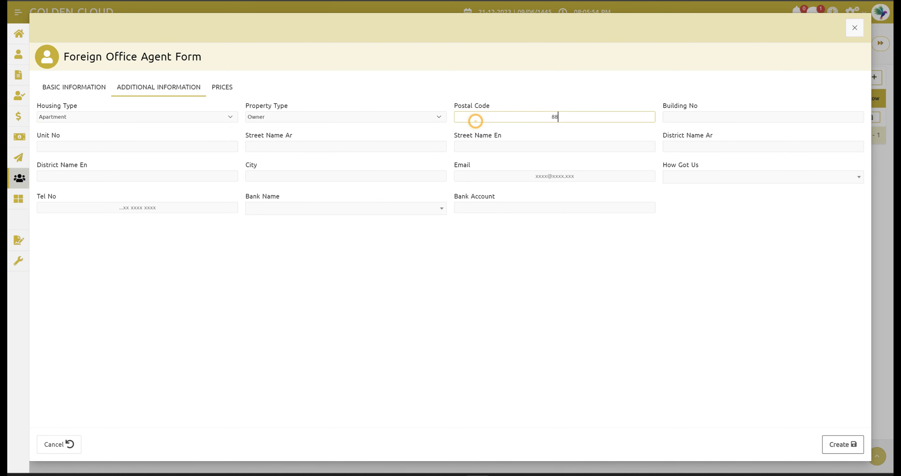
{"action": "type", "text": "77976"}
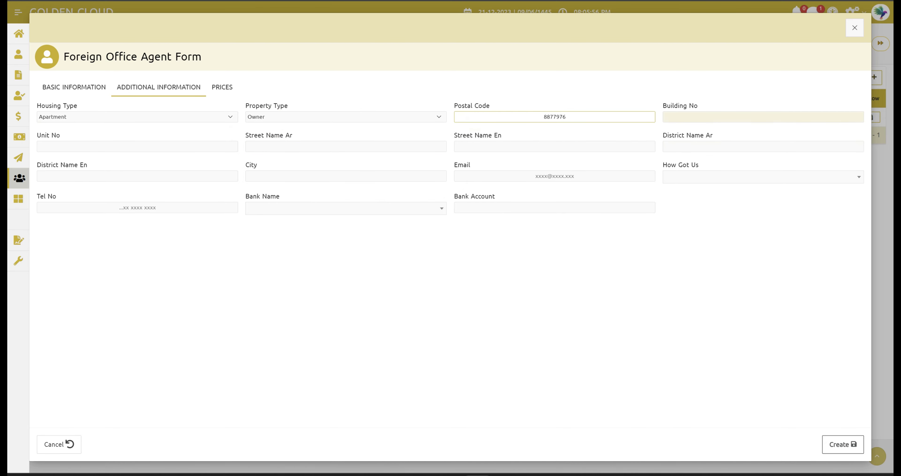
{"action": "left_click", "coordinate": [712, 116]}
{"action": "type", "text": "5566"}
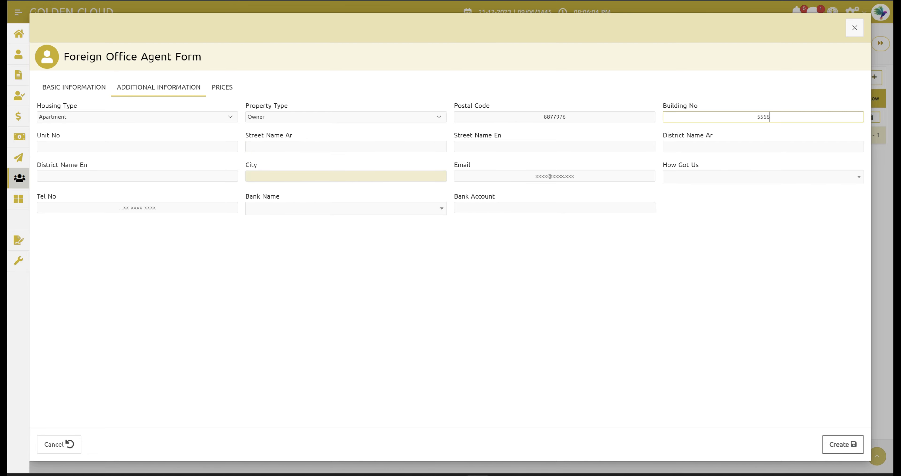
{"action": "left_click", "coordinate": [314, 180]}
{"action": "type", "text": "manil"}
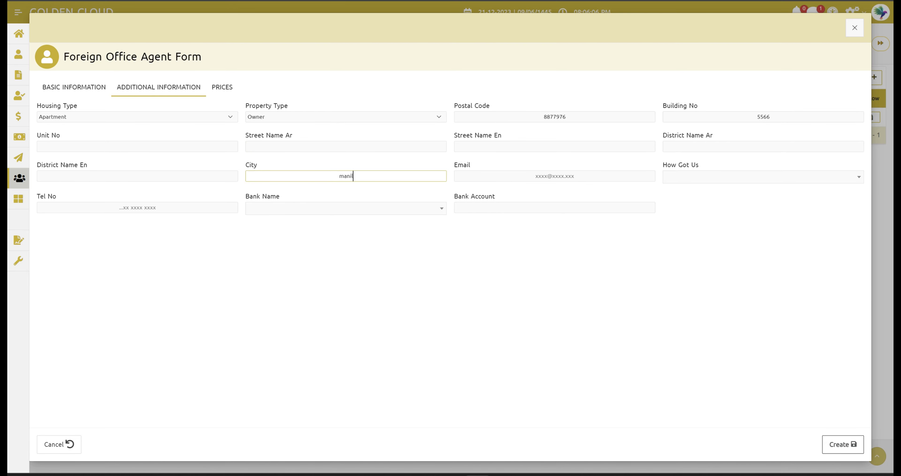
{"action": "type", "text": "a"}
{"action": "left_click", "coordinate": [487, 266]}
{"action": "left_click", "coordinate": [503, 175]}
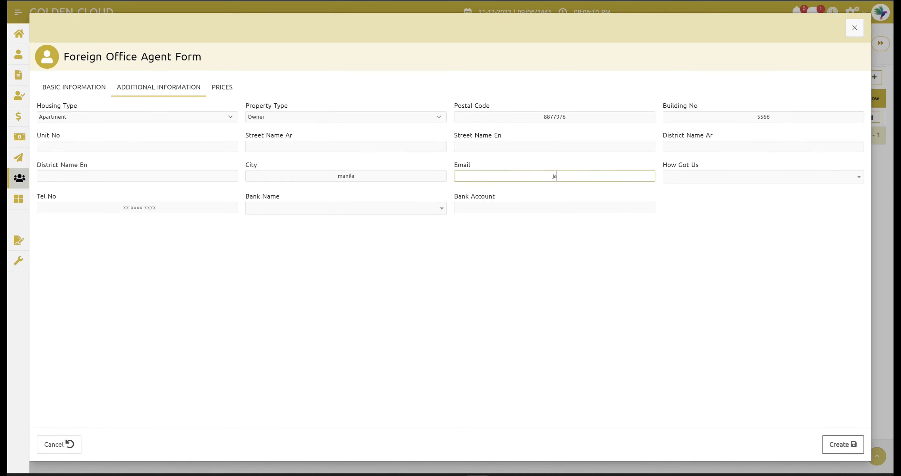
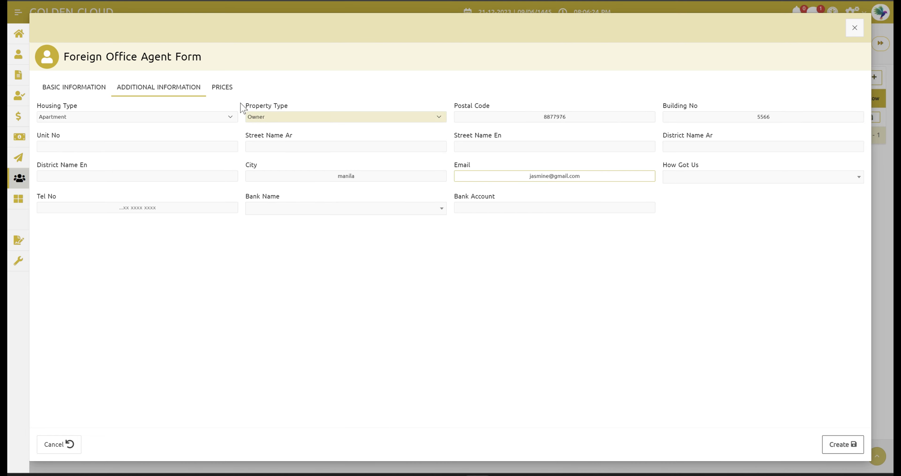
Step: Switch the agent form to its Prices grid
{"action": "left_click", "coordinate": [227, 89]}
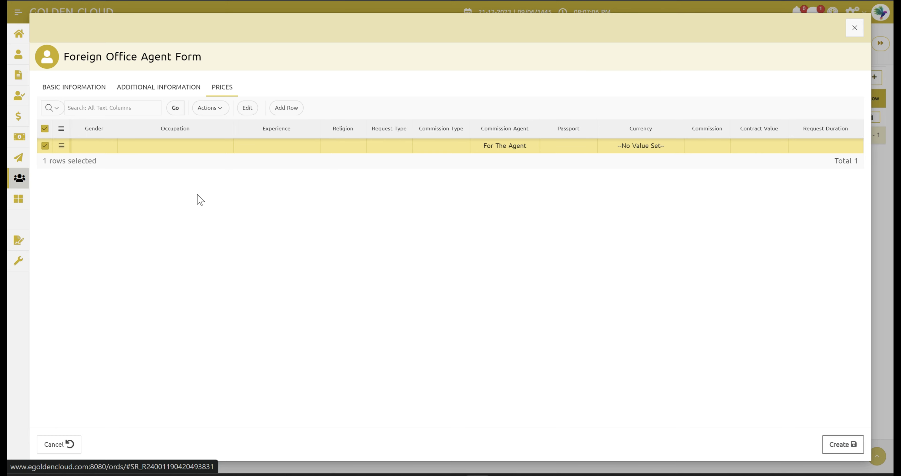
Step: Set the price row to Female, House Maid DH, Ex-Abroad, Muslim
{"action": "left_click", "coordinate": [107, 145]}
{"action": "left_click", "coordinate": [98, 180]}
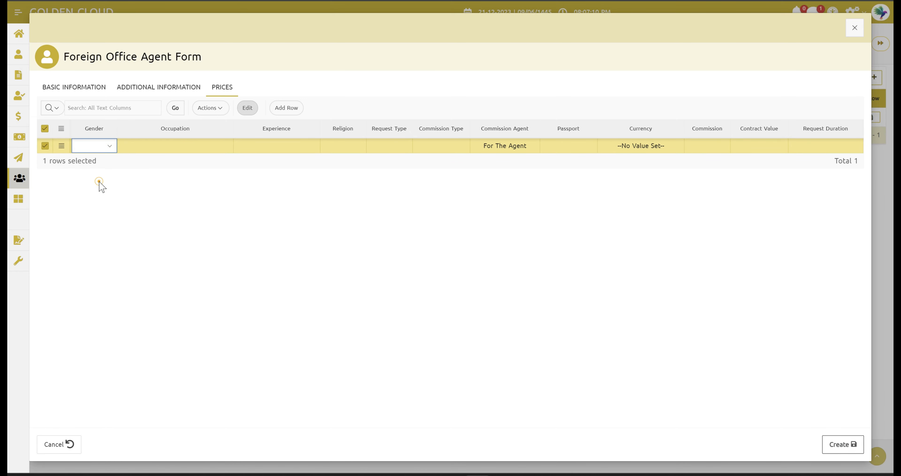
{"action": "left_click", "coordinate": [209, 146]}
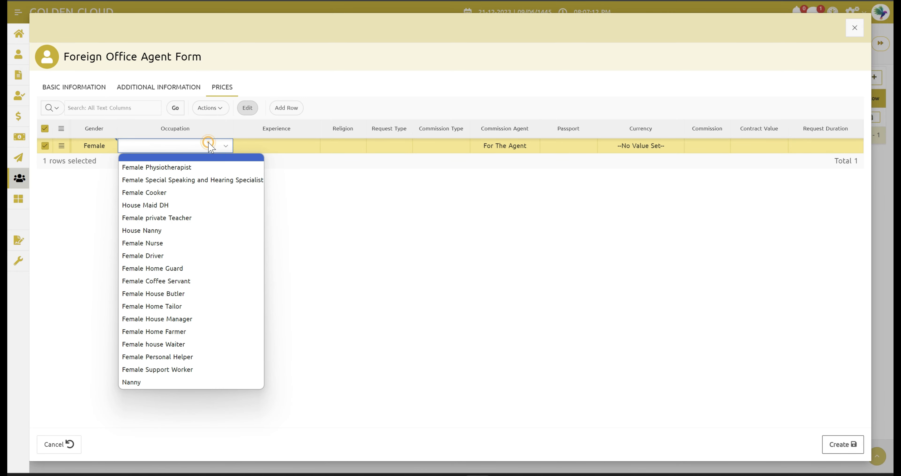
{"action": "left_click", "coordinate": [172, 206]}
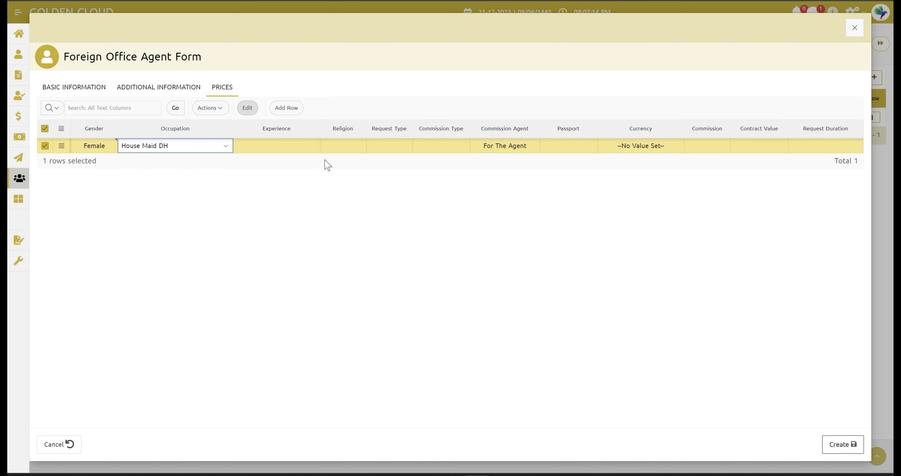
{"action": "left_click", "coordinate": [297, 147]}
{"action": "left_click", "coordinate": [297, 147]}
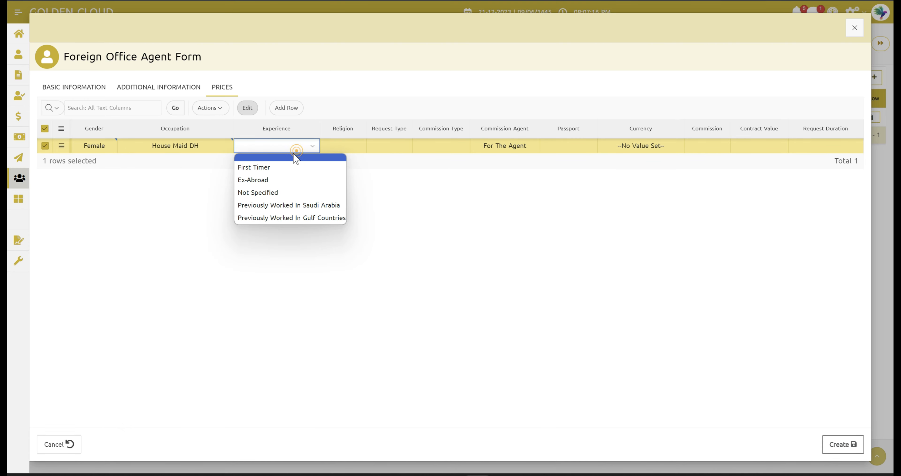
{"action": "left_click", "coordinate": [269, 184]}
{"action": "left_click", "coordinate": [346, 146]}
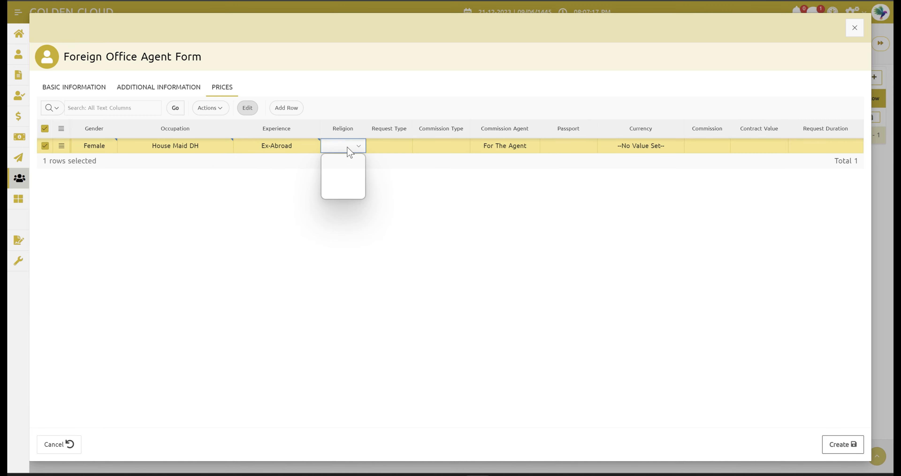
{"action": "left_click", "coordinate": [345, 167]}
Step: Set request type New, commission type Inclusive and commission agent On The Agent
{"action": "left_click", "coordinate": [393, 146]}
{"action": "left_click", "coordinate": [392, 146]}
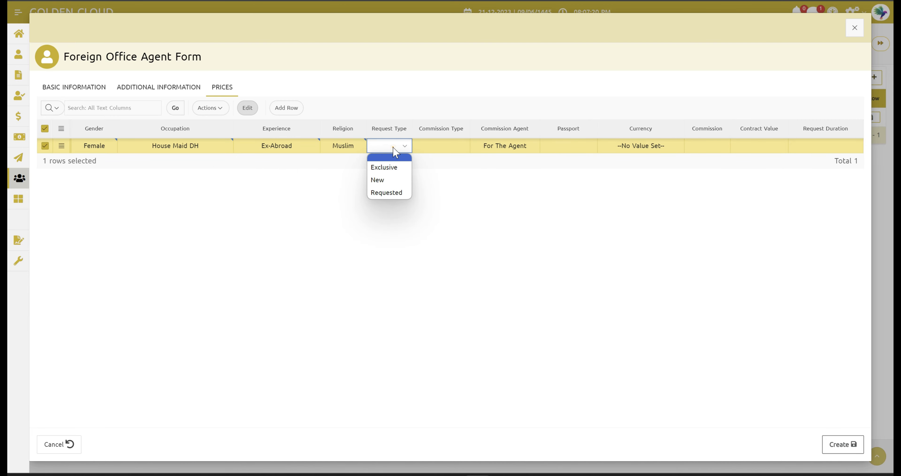
{"action": "left_click", "coordinate": [391, 185]}
{"action": "left_click", "coordinate": [444, 146]}
{"action": "left_click", "coordinate": [443, 146]}
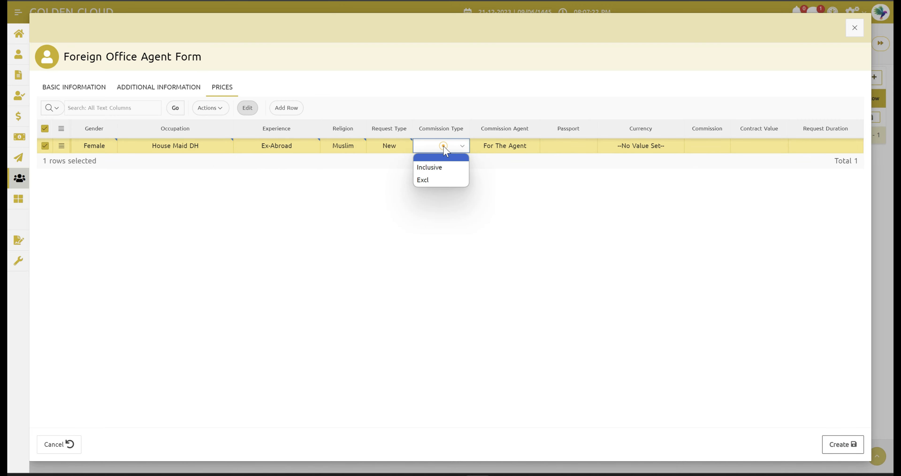
{"action": "left_click", "coordinate": [512, 146]}
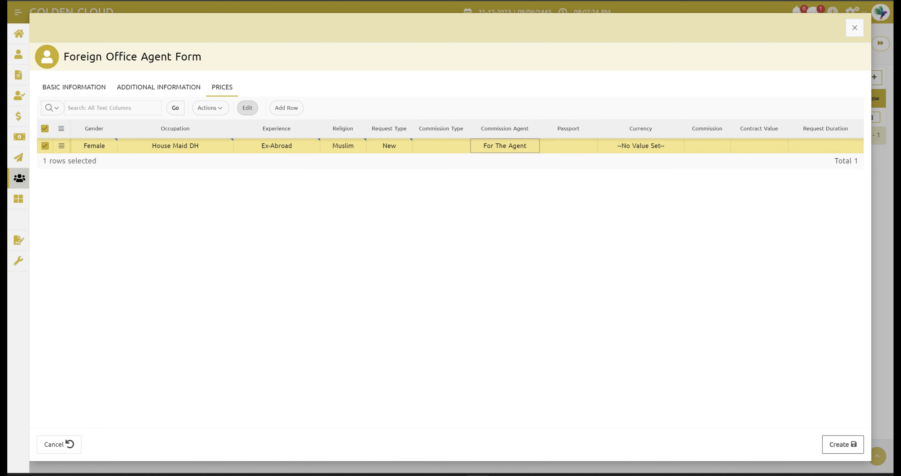
{"action": "left_click", "coordinate": [520, 145]}
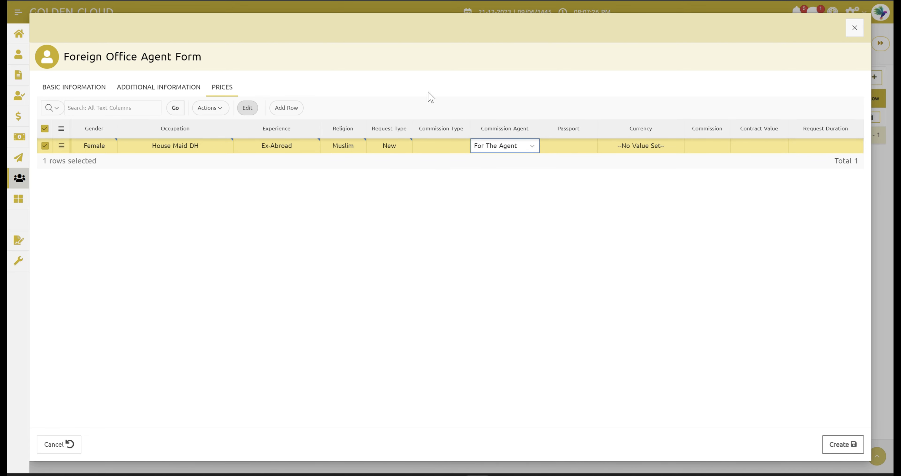
{"action": "left_click", "coordinate": [454, 149]}
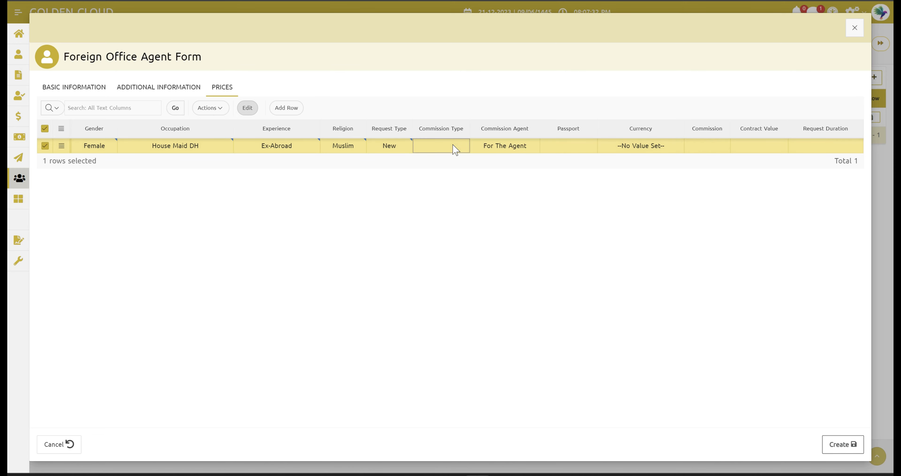
{"action": "left_click", "coordinate": [454, 146]}
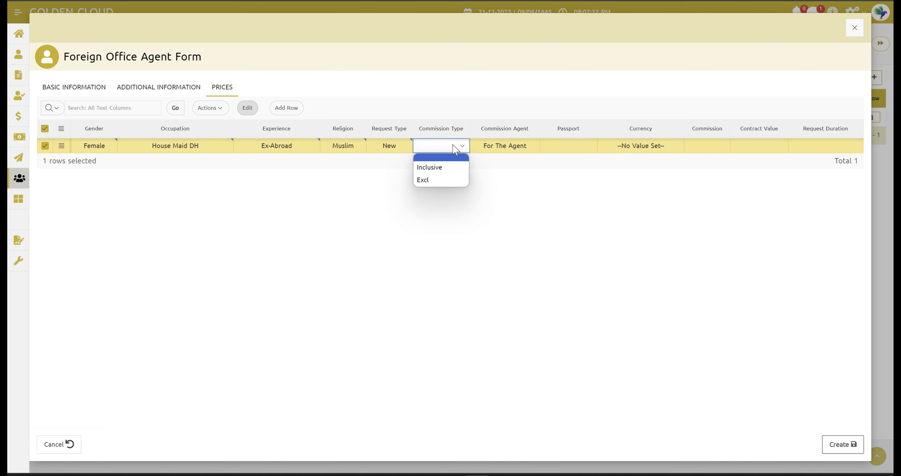
{"action": "left_click", "coordinate": [434, 167]}
{"action": "left_click", "coordinate": [505, 146]}
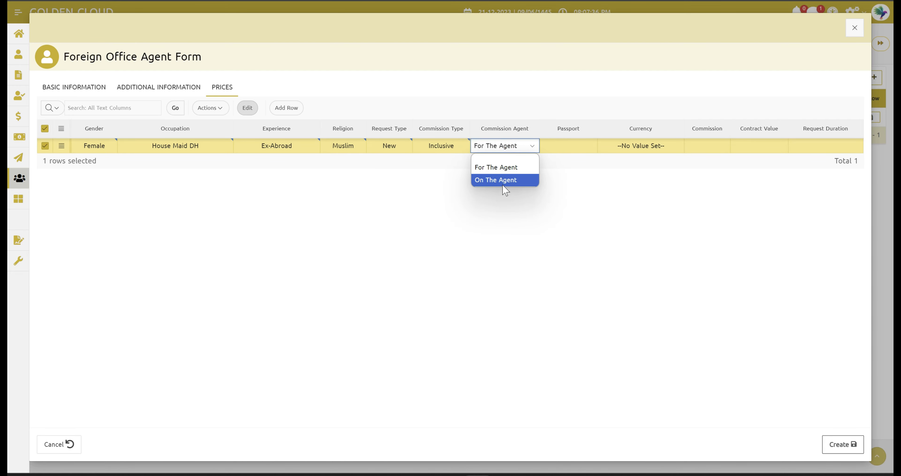
{"action": "left_click", "coordinate": [503, 181]}
{"action": "left_click", "coordinate": [582, 145]}
Step: Set the row's passport to With and currency to Dollar - $
{"action": "left_click", "coordinate": [584, 145]}
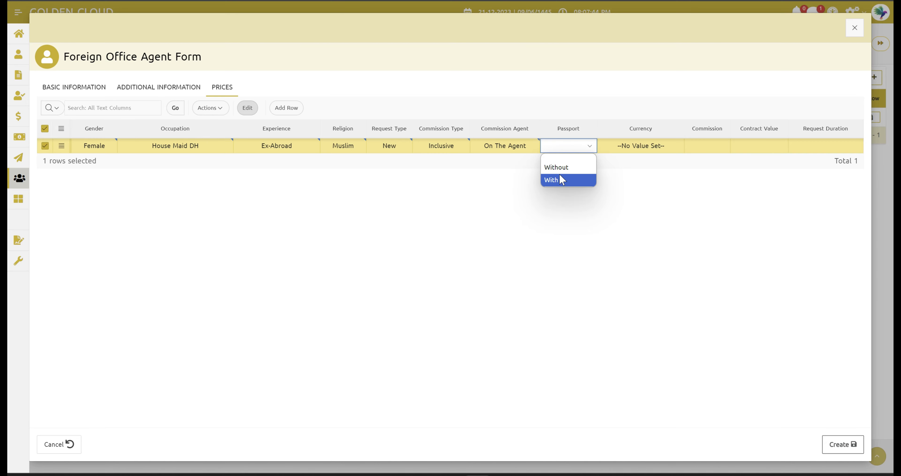
{"action": "left_click", "coordinate": [557, 181]}
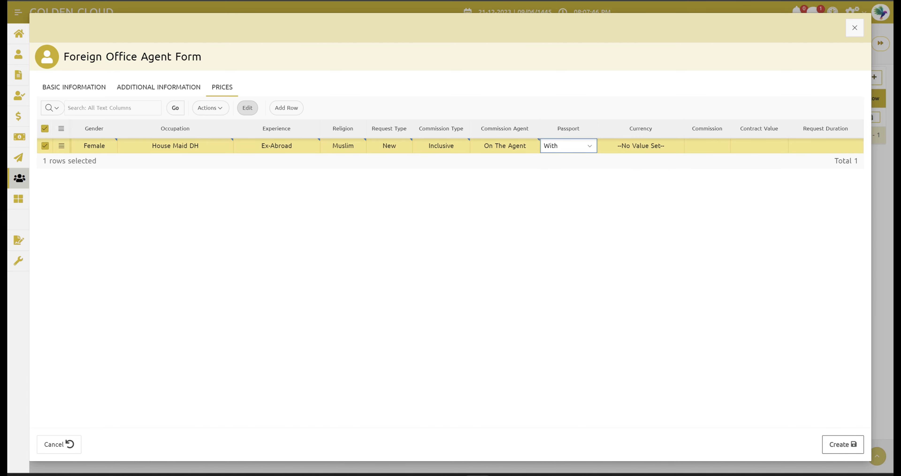
{"action": "left_click", "coordinate": [640, 145]}
{"action": "left_click", "coordinate": [641, 145]}
{"action": "left_click", "coordinate": [621, 176]}
Step: Enter commission 1200, contract value 0 and request duration 90
{"action": "left_click", "coordinate": [707, 145]}
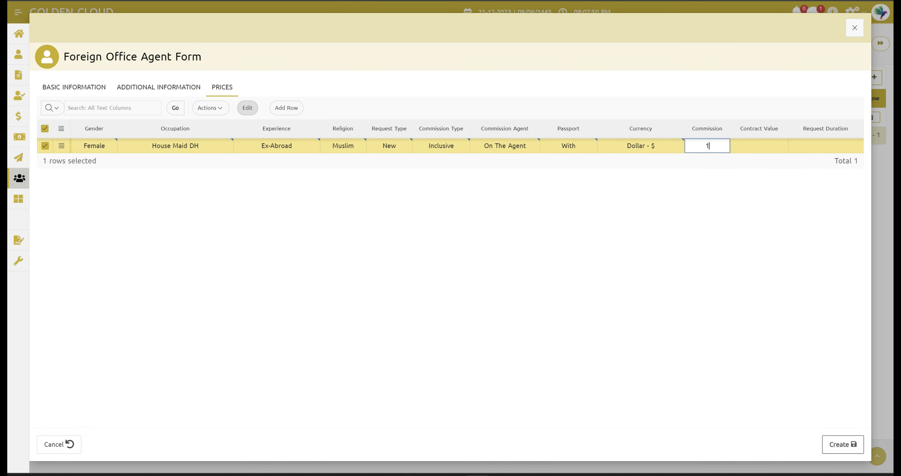
{"action": "type", "text": "1200"}
{"action": "left_click", "coordinate": [697, 183]}
{"action": "left_click", "coordinate": [760, 146]}
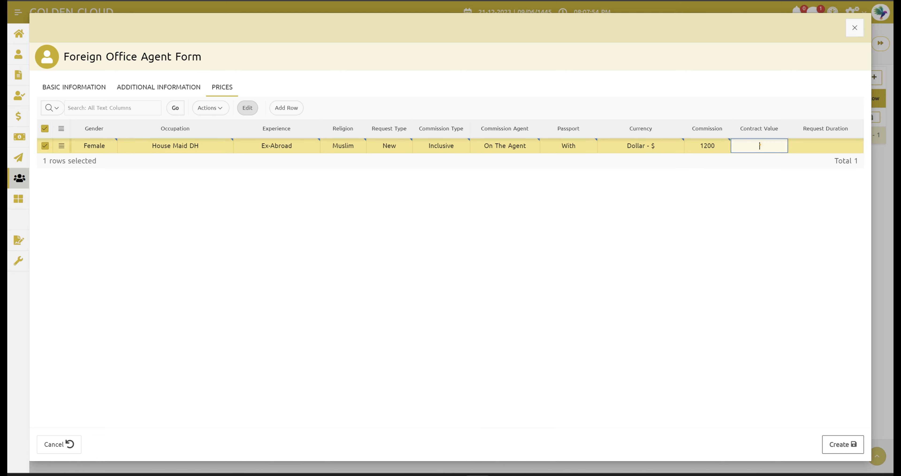
{"action": "type", "text": "0"}
{"action": "left_click", "coordinate": [838, 140]}
{"action": "type", "text": "90"}
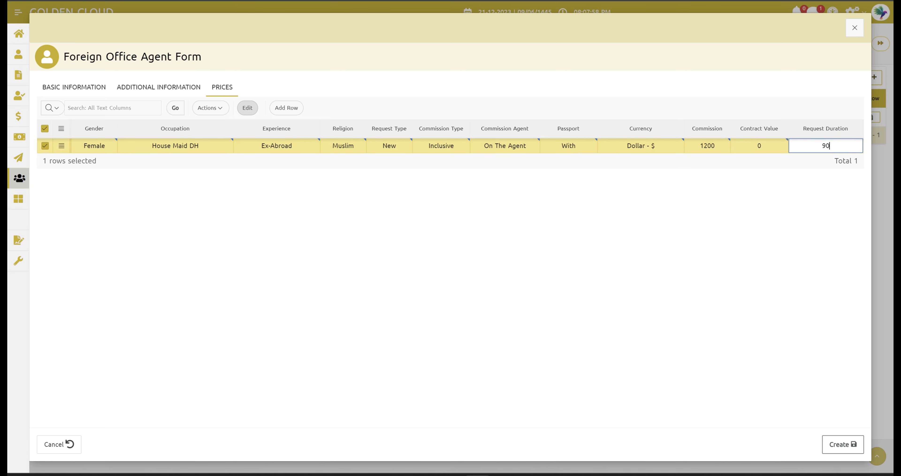
{"action": "left_click", "coordinate": [704, 257]}
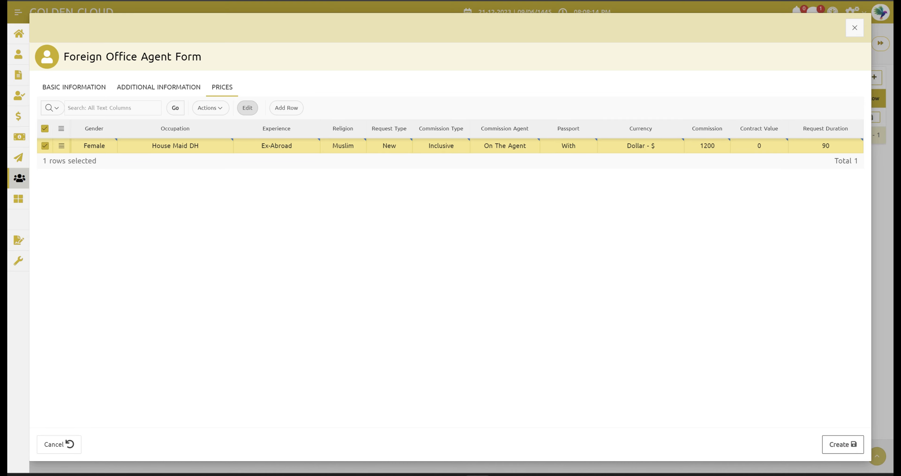
Step: Review the agent's information, save the record, and open her new entry in the agents list
{"action": "left_click", "coordinate": [181, 86]}
{"action": "left_click", "coordinate": [97, 89]}
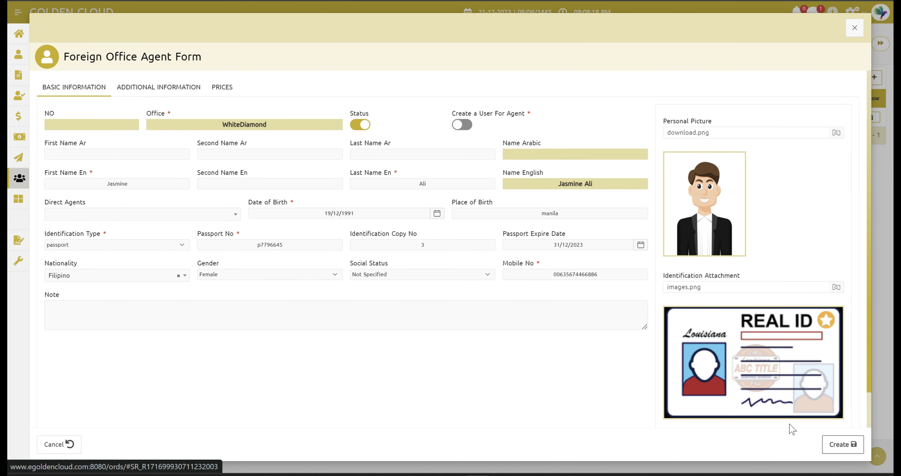
{"action": "left_click", "coordinate": [844, 445]}
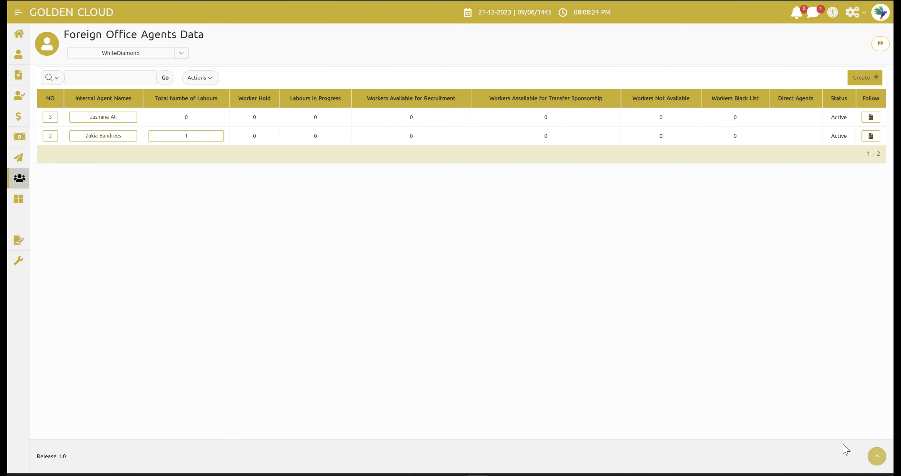
{"action": "left_click", "coordinate": [82, 118]}
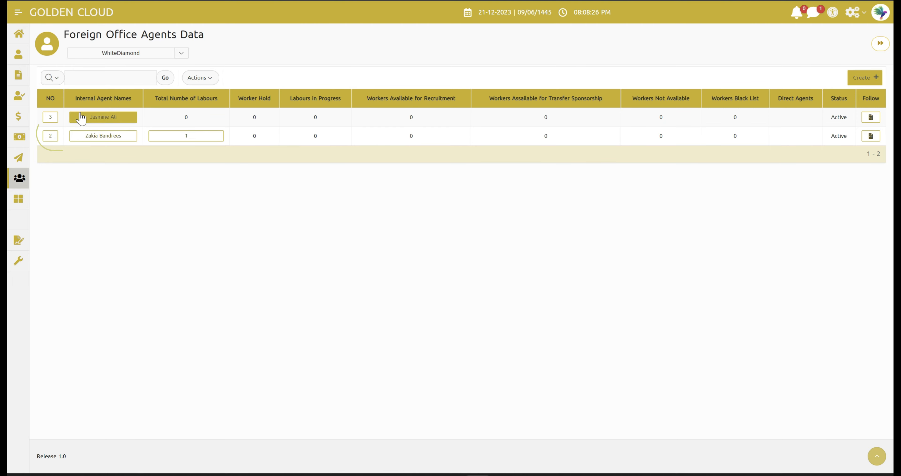